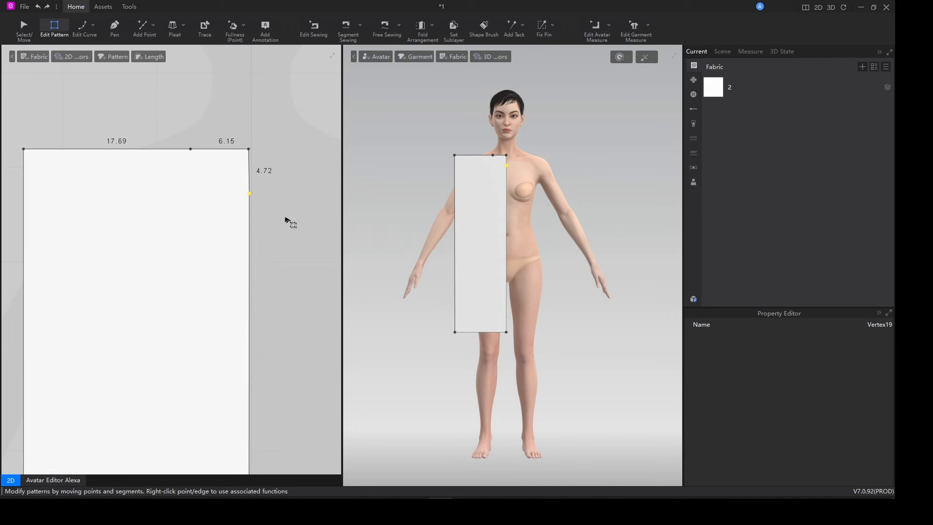
Delete the pattern's top corner vertex at the center front to slant the neckline edge.
{"action": "left_click", "coordinate": [249, 149]}
{"action": "key", "text": "Delete"}
{"action": "scroll", "coordinate": [212, 217], "scroll_direction": "up", "scroll_amount": 1}
{"action": "scroll", "coordinate": [194, 216], "scroll_direction": "down", "scroll_amount": 3}
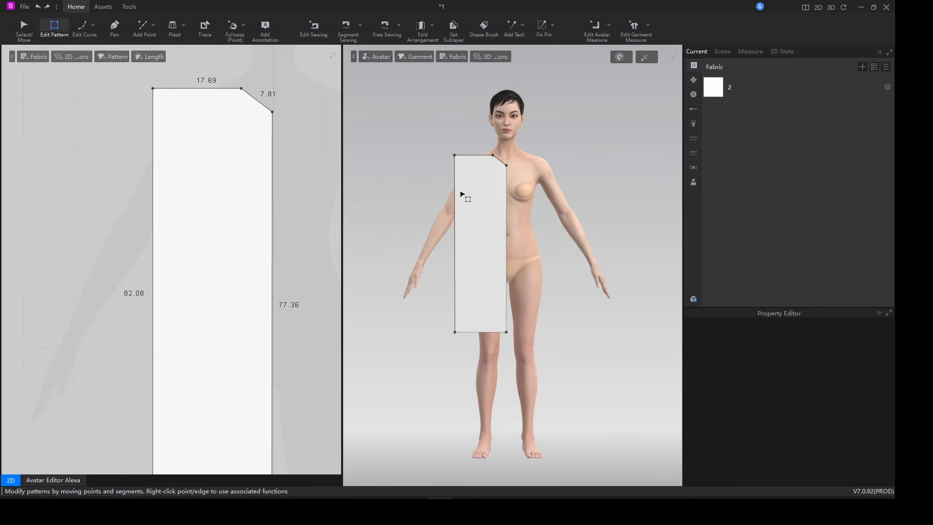
Add a point about 20.84 cm down the outer side edge and another about 7.26 cm along the top edge from the outer corner.
{"action": "key", "text": "x"}
{"action": "scroll", "coordinate": [475, 194], "scroll_direction": "up", "scroll_amount": 1}
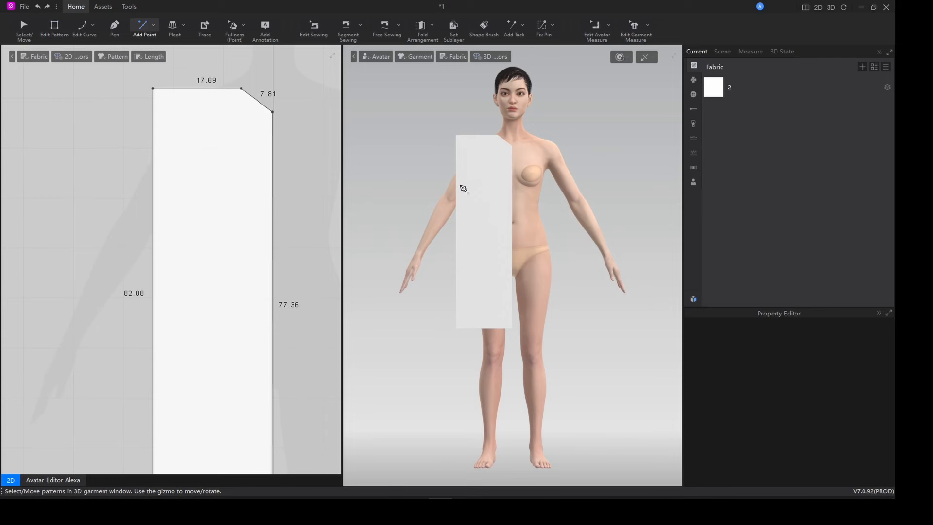
{"action": "left_click", "coordinate": [463, 181]}
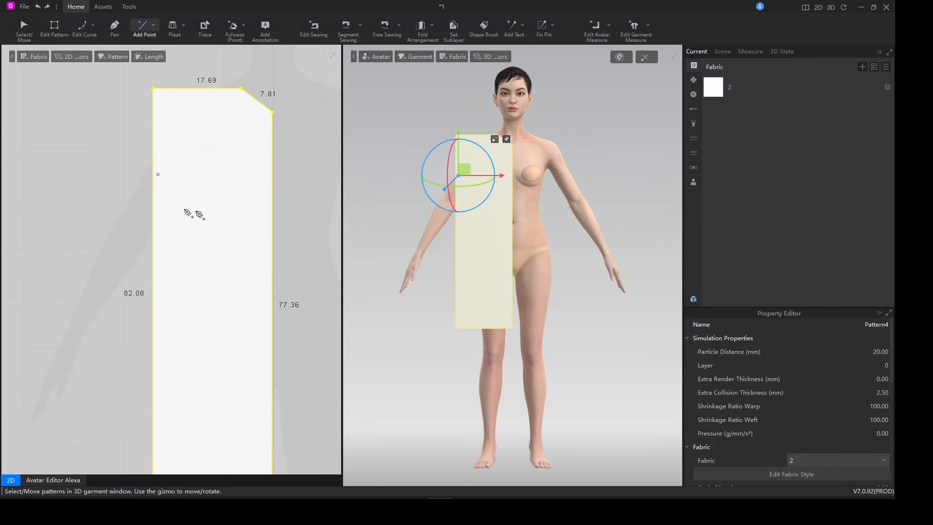
{"action": "left_click", "coordinate": [153, 192]}
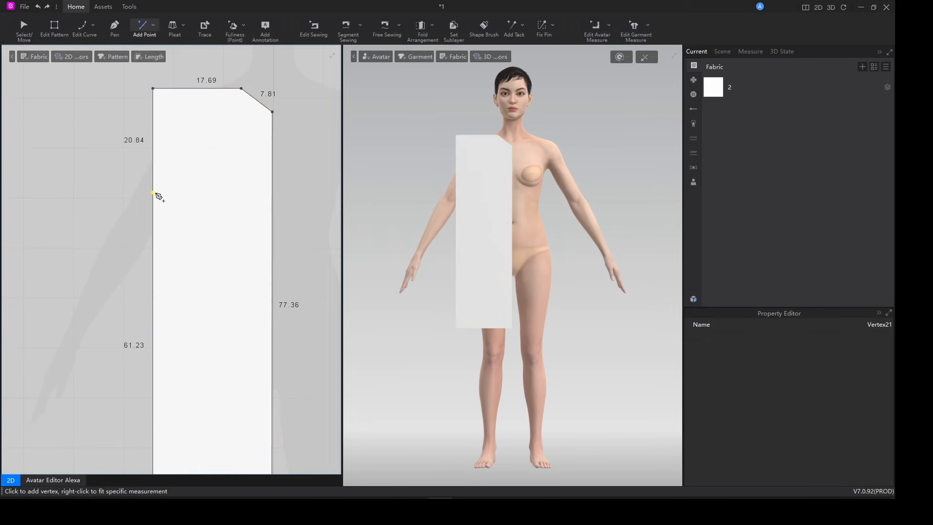
{"action": "left_click", "coordinate": [189, 90]}
Delete the outer top corner vertex and lower the underarm point until the armhole edge is about 23.75 cm long.
{"action": "key", "text": "z"}
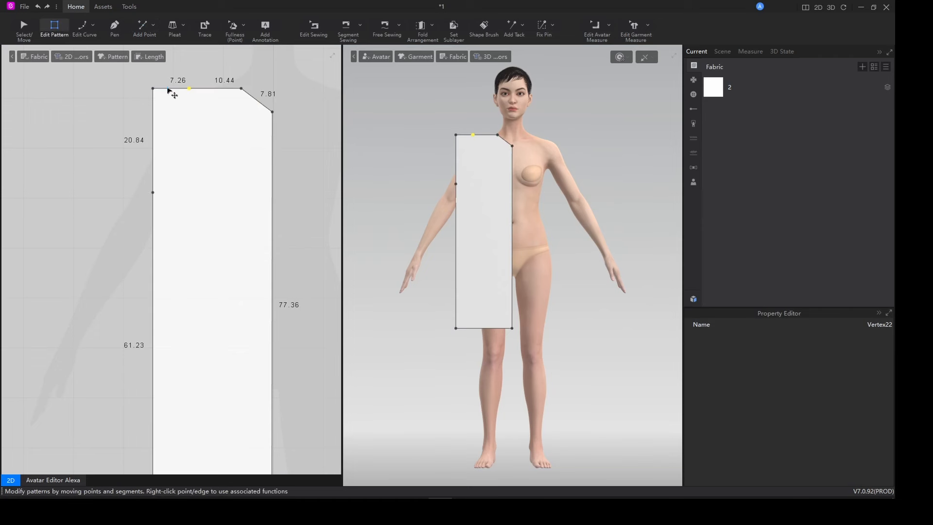
{"action": "left_click", "coordinate": [155, 90]}
{"action": "key", "text": "Delete"}
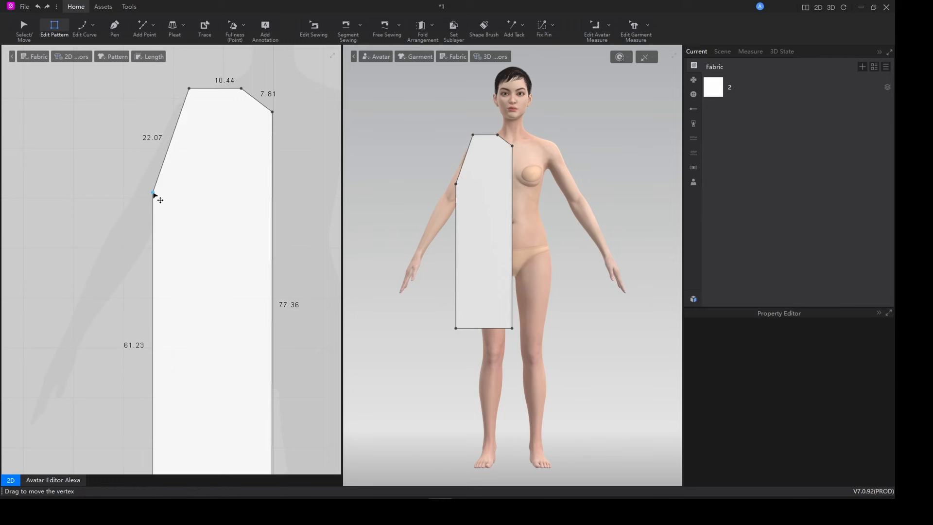
{"action": "left_click_drag", "start_coordinate": [153, 194], "coordinate": [154, 205]}
{"action": "scroll", "coordinate": [210, 232], "scroll_direction": "up", "scroll_amount": 2}
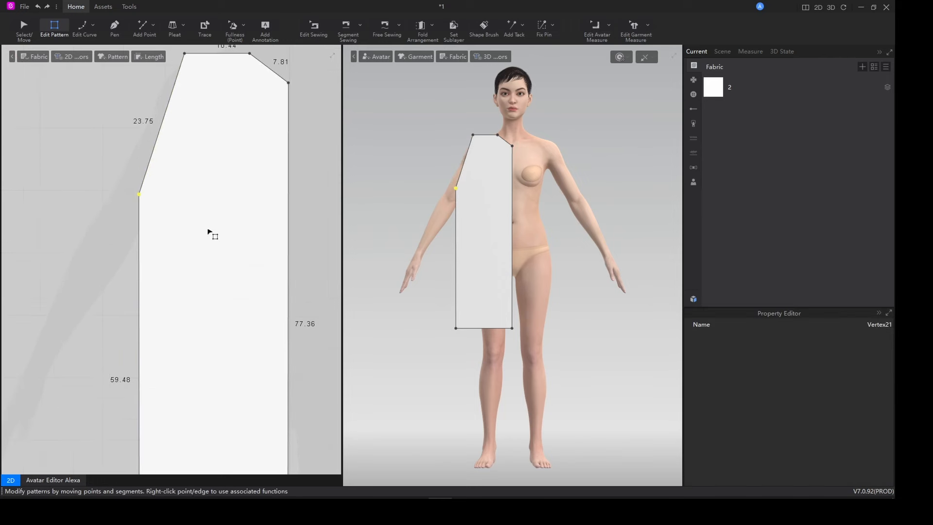
Add two points about 0.50 cm apart on the center front edge, the lower one about 20.28 cm above the hem.
{"action": "scroll", "coordinate": [210, 232], "scroll_direction": "down", "scroll_amount": 5}
{"action": "middle_click_drag", "start_coordinate": [217, 275], "coordinate": [211, 221]}
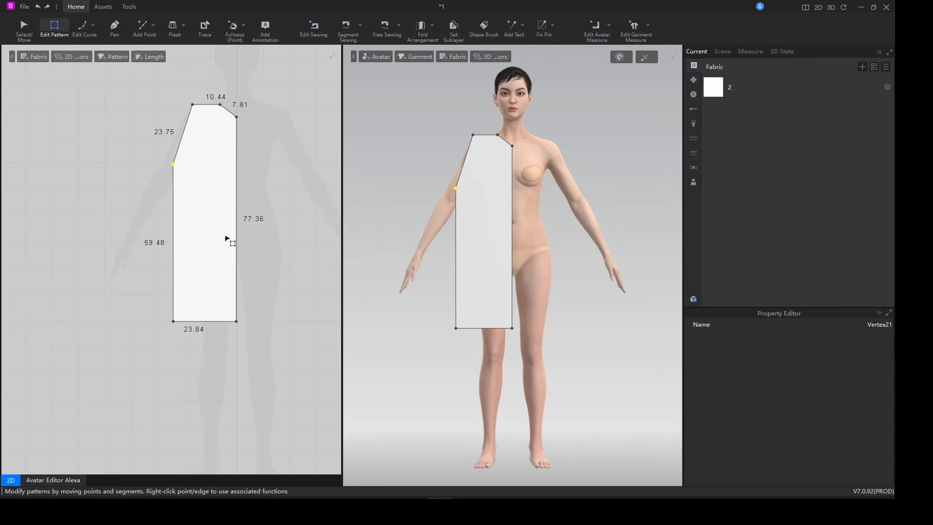
{"action": "key", "text": "x"}
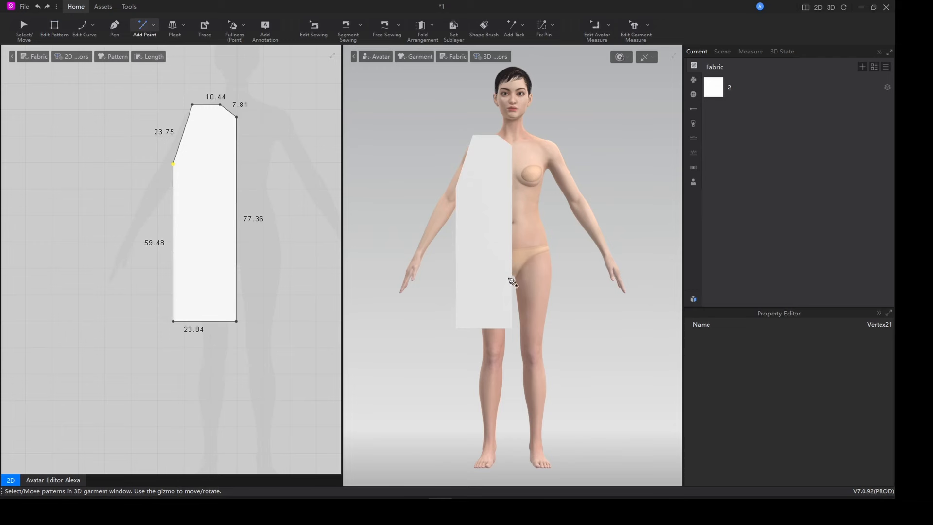
{"action": "left_click", "coordinate": [513, 281]}
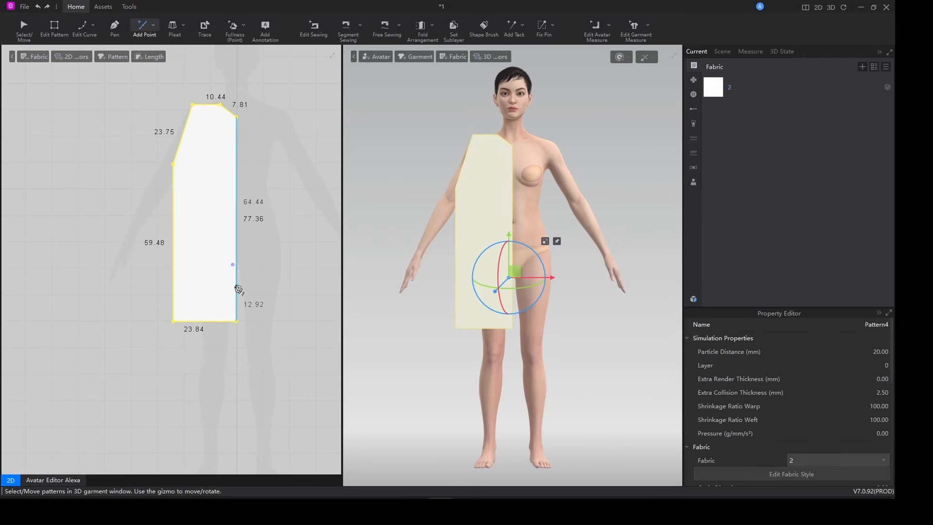
{"action": "left_click", "coordinate": [237, 268]}
{"action": "scroll", "coordinate": [240, 270], "scroll_direction": "up", "scroll_amount": 6}
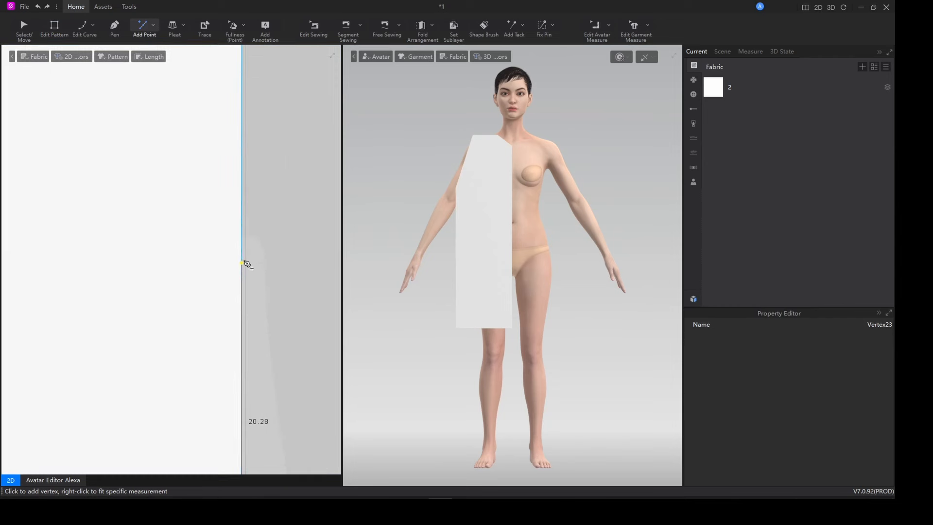
{"action": "left_click", "coordinate": [243, 259]}
{"action": "scroll", "coordinate": [233, 302], "scroll_direction": "down", "scroll_amount": 6}
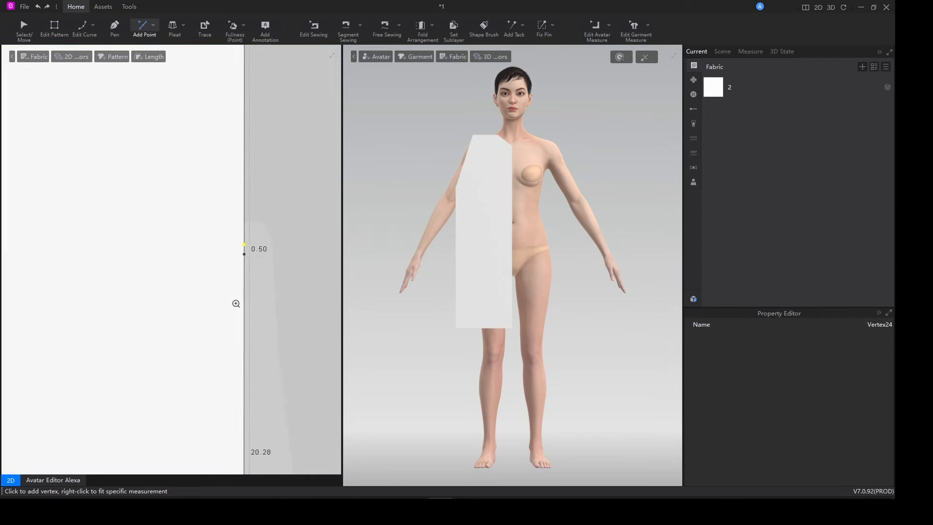
{"action": "middle_click_drag", "start_coordinate": [225, 318], "coordinate": [223, 296]}
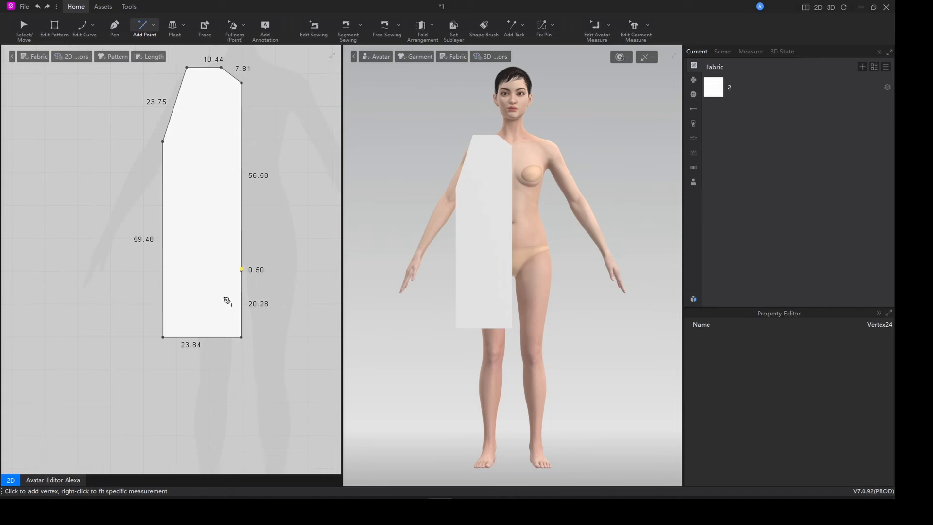
Move the outer side edge outward until the hem is about 26.94 cm wide.
{"action": "key", "text": "z"}
{"action": "left_click", "coordinate": [165, 255]}
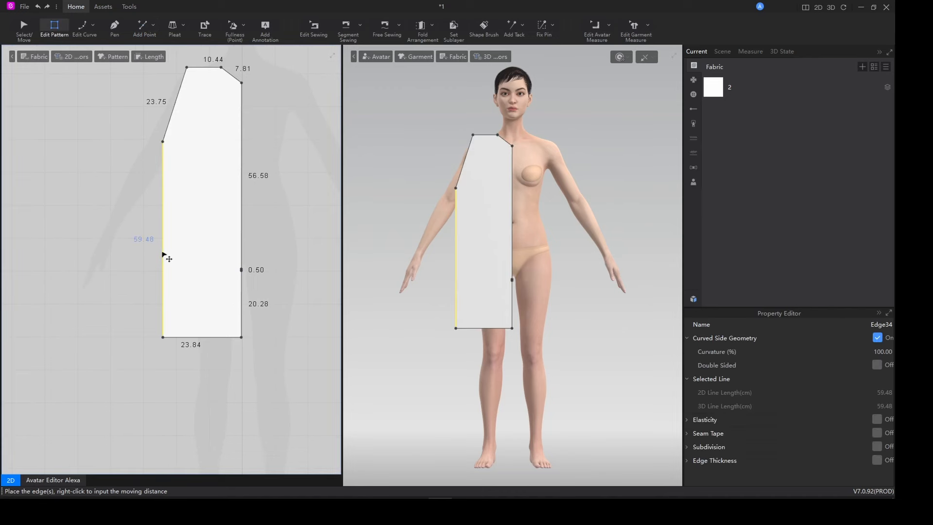
{"action": "left_click_drag", "start_coordinate": [165, 255], "coordinate": [154, 254]}
Move the inner hem corner and lower crotch point inward together, forming a crotch edge about 5.54 cm and a hem about 22.02 cm.
{"action": "scroll", "coordinate": [247, 282], "scroll_direction": "up", "scroll_amount": 4}
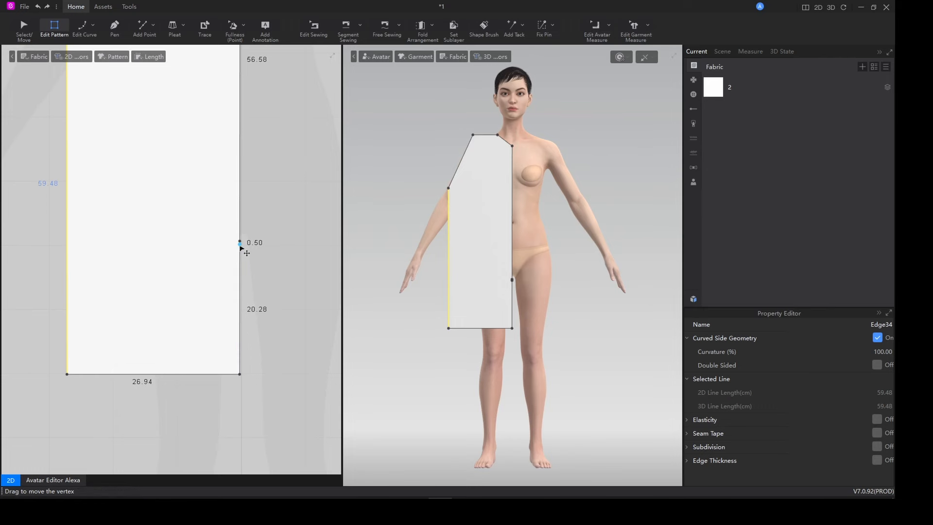
{"action": "left_click", "coordinate": [240, 375]}
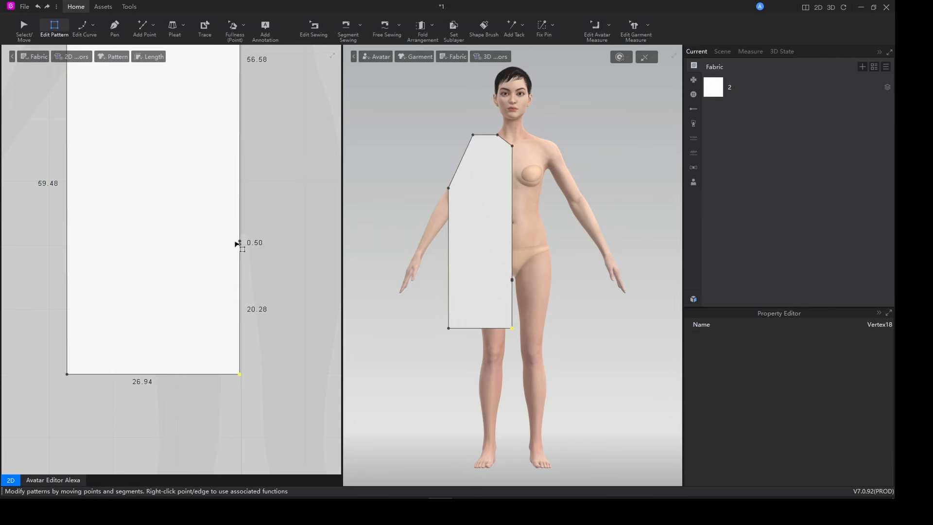
{"action": "left_click_drag", "start_coordinate": [238, 243], "coordinate": [210, 258]}
{"action": "left_click", "coordinate": [260, 287]}
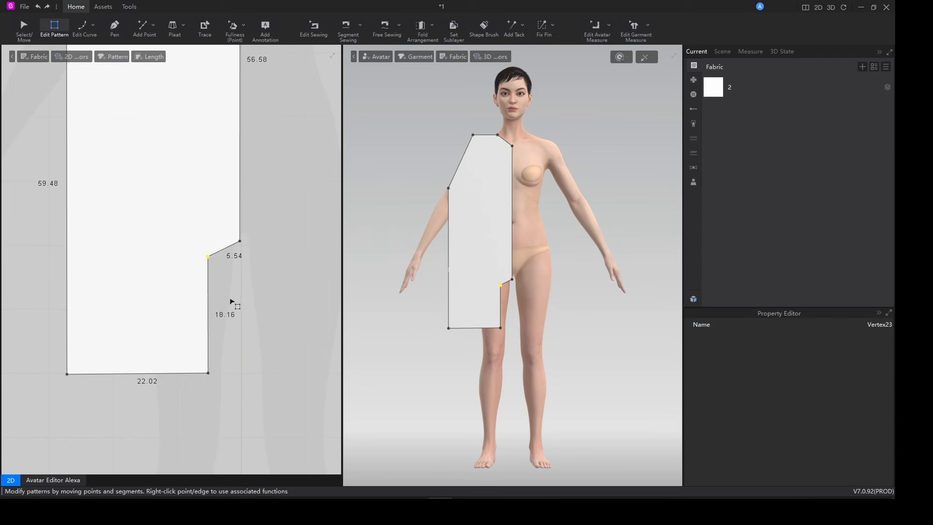
Add a waist point about 13.04 cm below the underarm on the outer side edge and a hip point about 15.15 cm below it.
{"action": "scroll", "coordinate": [227, 306], "scroll_direction": "up", "scroll_amount": 2}
{"action": "scroll", "coordinate": [233, 302], "scroll_direction": "down", "scroll_amount": 3}
{"action": "scroll", "coordinate": [218, 276], "scroll_direction": "down", "scroll_amount": 6}
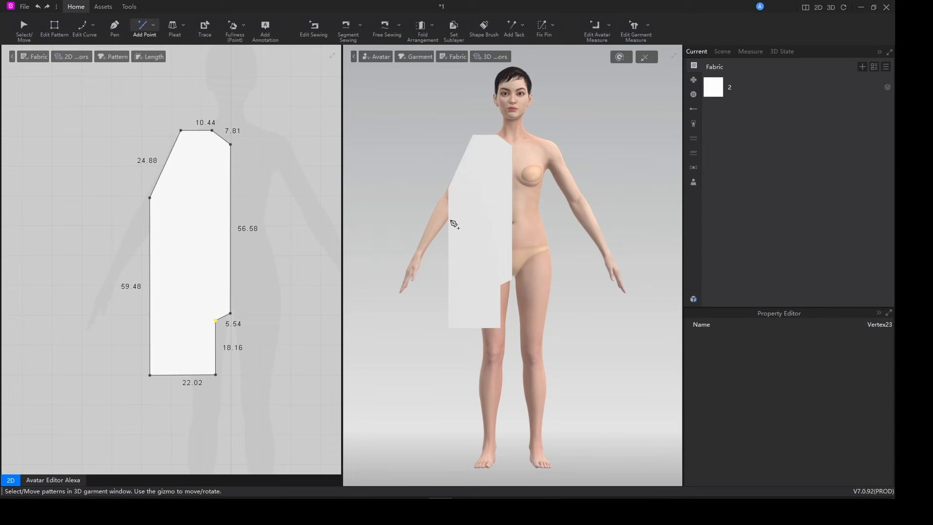
{"action": "left_click", "coordinate": [455, 224]}
{"action": "left_click", "coordinate": [151, 238]}
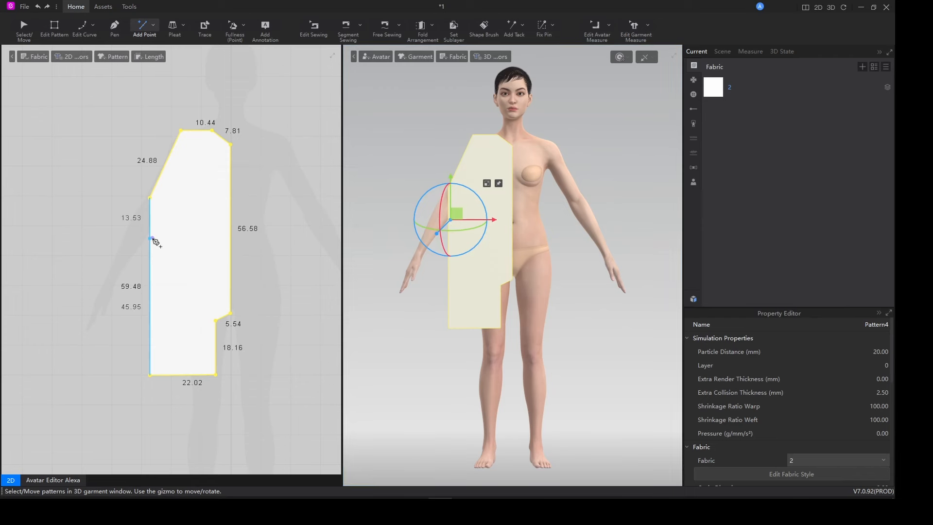
{"action": "left_click", "coordinate": [150, 262]}
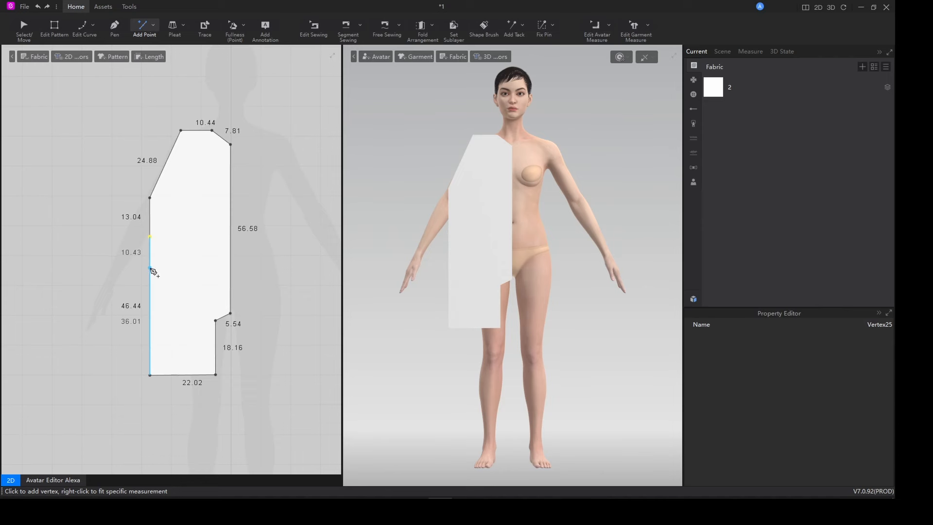
{"action": "left_click", "coordinate": [453, 264]}
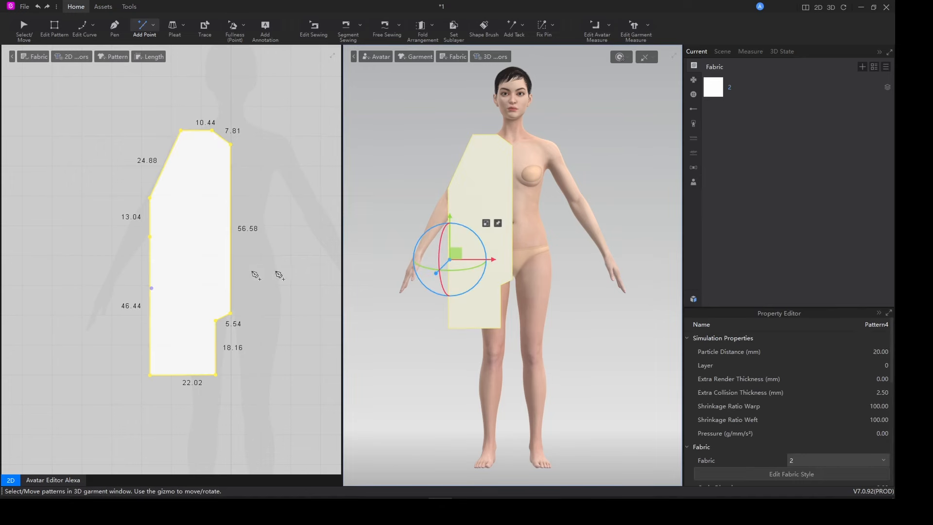
{"action": "left_click", "coordinate": [150, 283]}
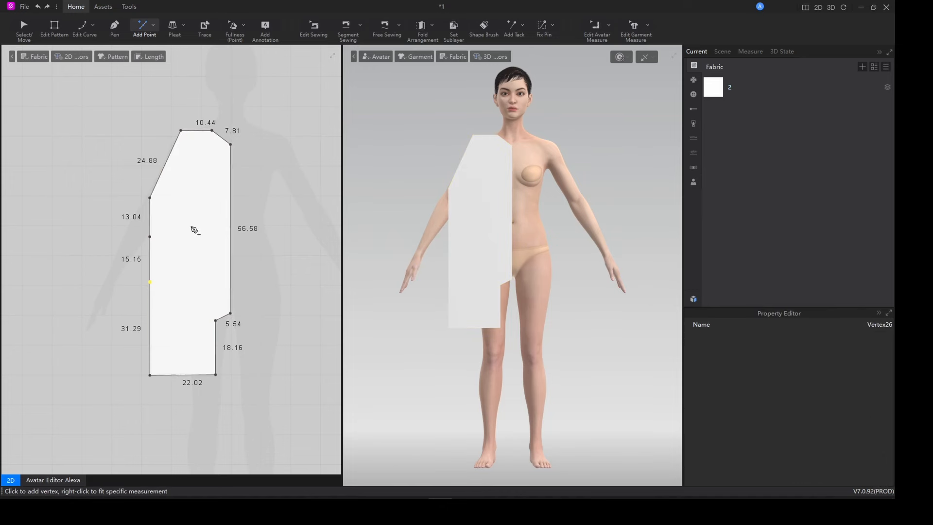
Pull the waist and underarm points inward, shaping an armhole edge about 23.68 cm and a waist-to-hip edge about 15.65 cm.
{"action": "key", "text": "z"}
{"action": "scroll", "coordinate": [150, 243], "scroll_direction": "up", "scroll_amount": 3}
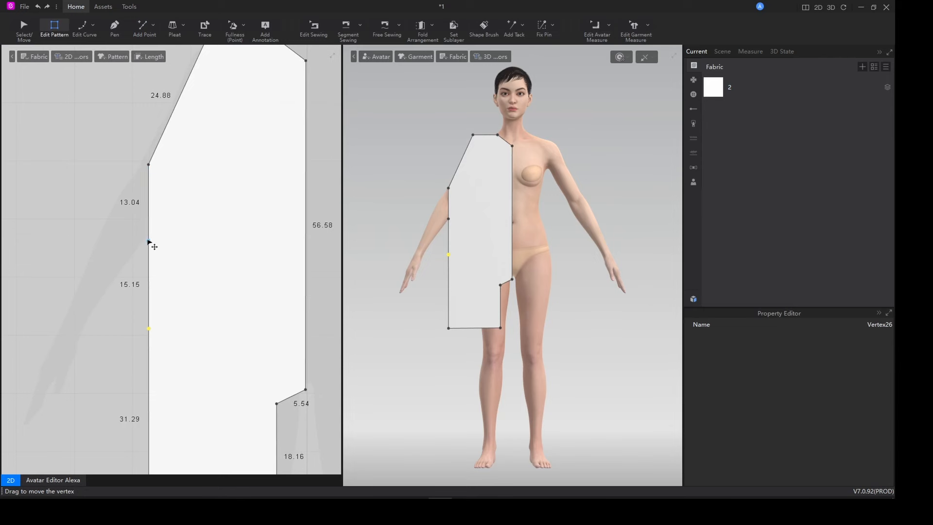
{"action": "left_click_drag", "start_coordinate": [149, 241], "coordinate": [175, 243]}
{"action": "scroll", "coordinate": [192, 243], "scroll_direction": "down", "scroll_amount": 5}
{"action": "scroll", "coordinate": [183, 216], "scroll_direction": "up", "scroll_amount": 2}
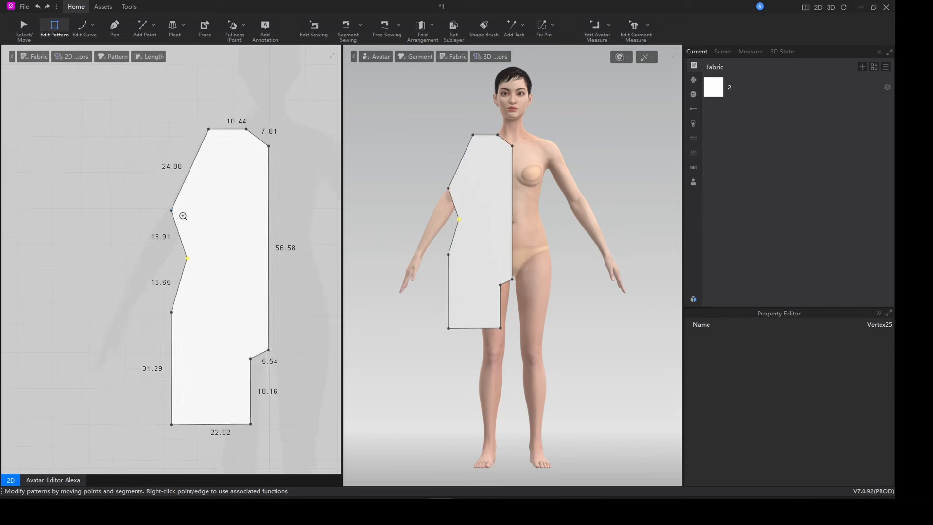
{"action": "left_click_drag", "start_coordinate": [172, 210], "coordinate": [185, 213]}
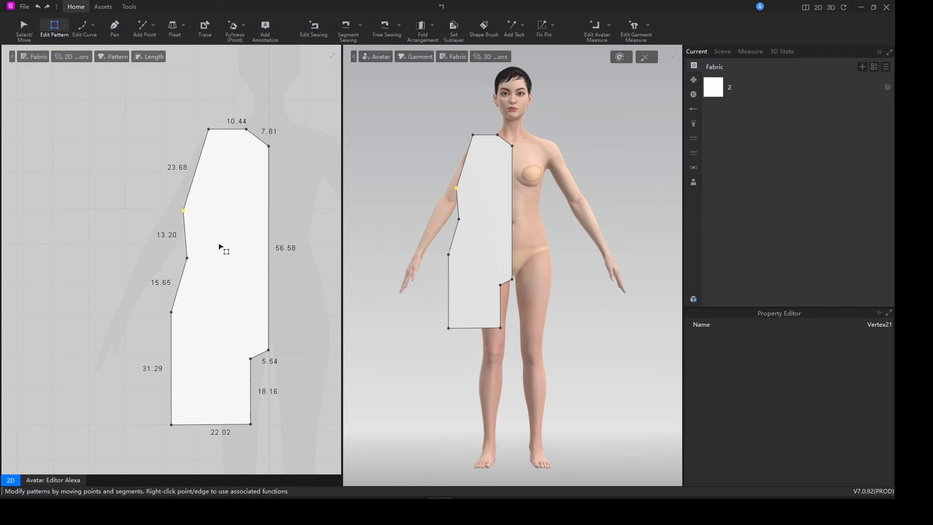
Shift the underarm and waist points inward together until the armhole edge is about 23.01 cm and the waist-to-hip edge about 16.35 cm.
{"action": "scroll", "coordinate": [221, 247], "scroll_direction": "down", "scroll_amount": 3}
{"action": "scroll", "coordinate": [221, 248], "scroll_direction": "up", "scroll_amount": 2}
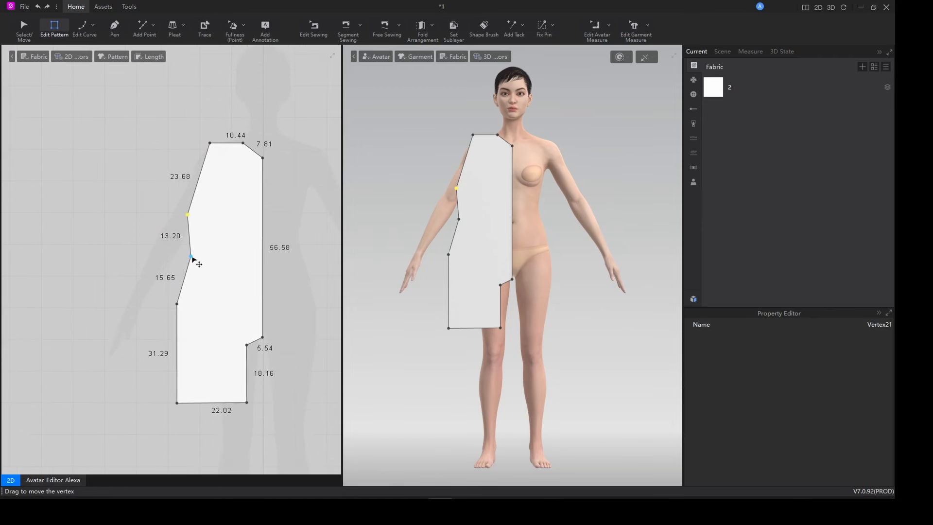
{"action": "left_click_drag", "start_coordinate": [191, 257], "coordinate": [204, 263]}
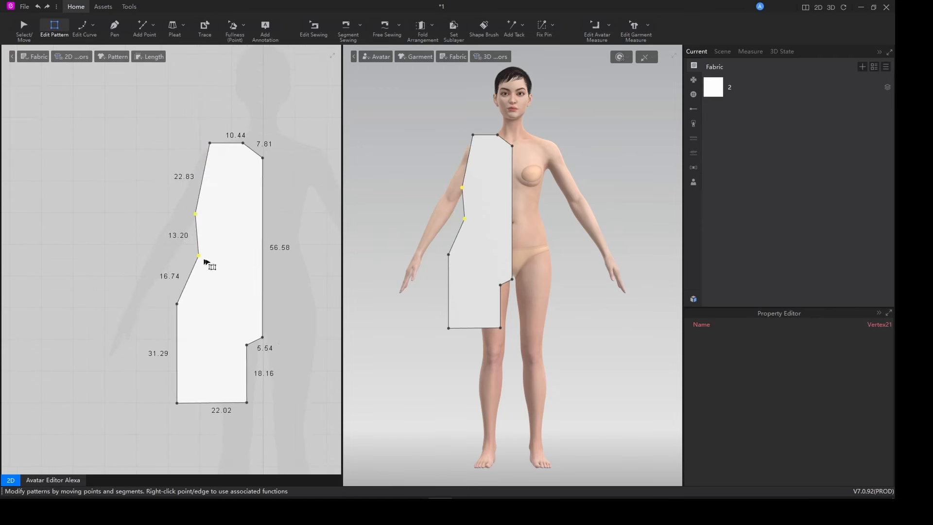
{"action": "left_click", "coordinate": [293, 237]}
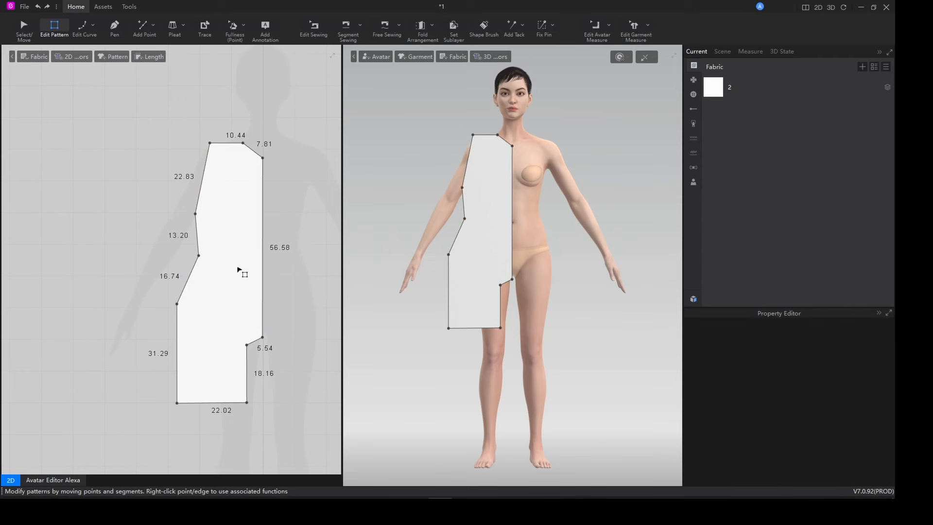
{"action": "scroll", "coordinate": [241, 271], "scroll_direction": "down", "scroll_amount": 1}
{"action": "scroll", "coordinate": [203, 265], "scroll_direction": "up", "scroll_amount": 1}
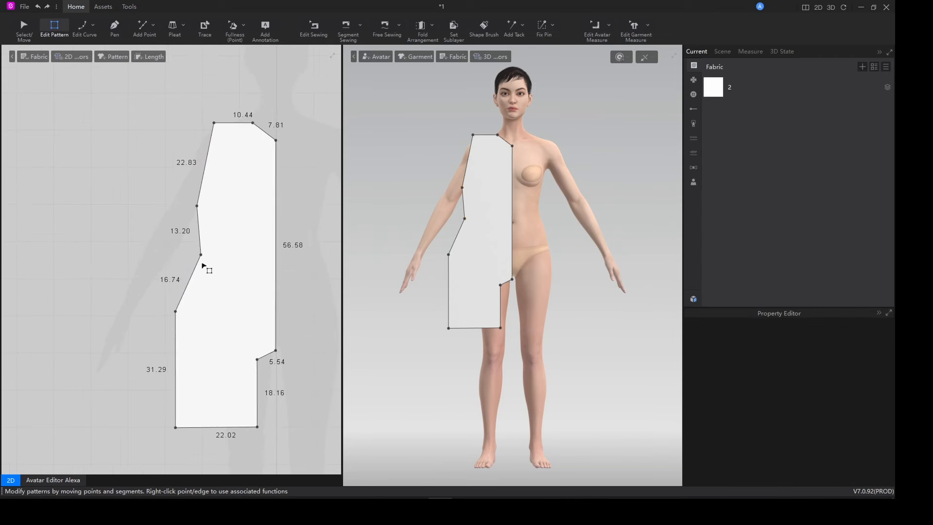
{"action": "left_click", "coordinate": [201, 254]}
{"action": "left_click_drag", "start_coordinate": [201, 212], "coordinate": [195, 212]}
{"action": "left_click", "coordinate": [323, 256]}
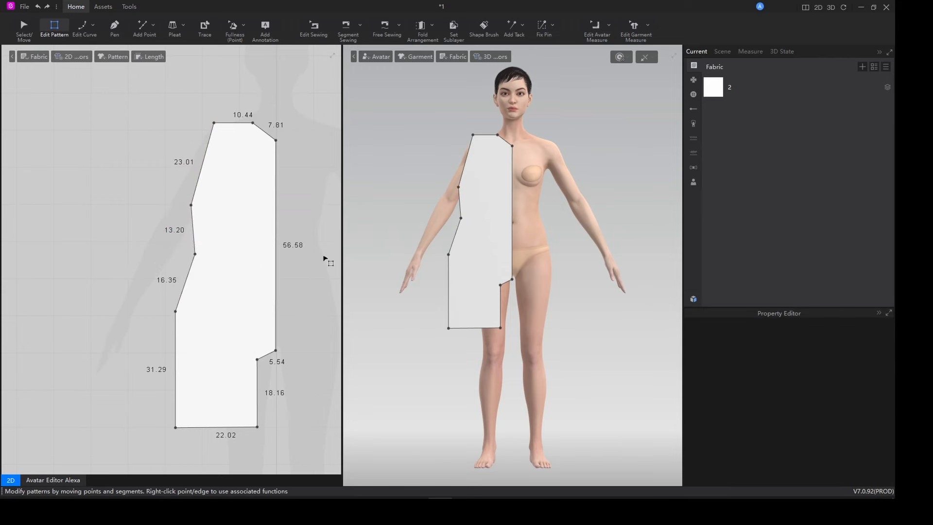
Create a symmetric copy of the pattern with sewing, placed beside its center front edge at an offset of about 32.34 cm.
{"action": "scroll", "coordinate": [226, 282], "scroll_direction": "up", "scroll_amount": 1}
{"action": "scroll", "coordinate": [226, 282], "scroll_direction": "down", "scroll_amount": 2}
{"action": "middle_click_drag", "start_coordinate": [231, 304], "coordinate": [184, 313]}
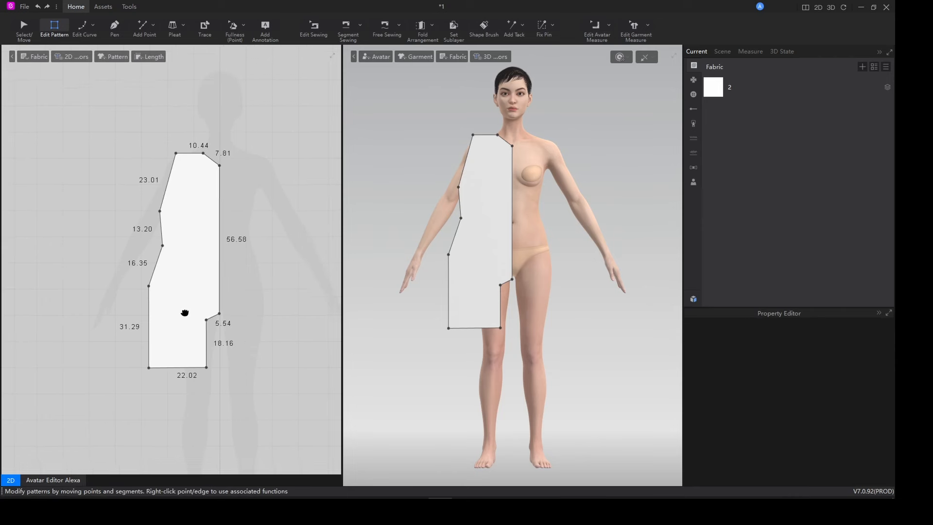
{"action": "key", "text": "q"}
{"action": "scroll", "coordinate": [216, 261], "scroll_direction": "down", "scroll_amount": 1}
{"action": "scroll", "coordinate": [217, 261], "scroll_direction": "up", "scroll_amount": 1}
{"action": "left_click", "coordinate": [187, 254]}
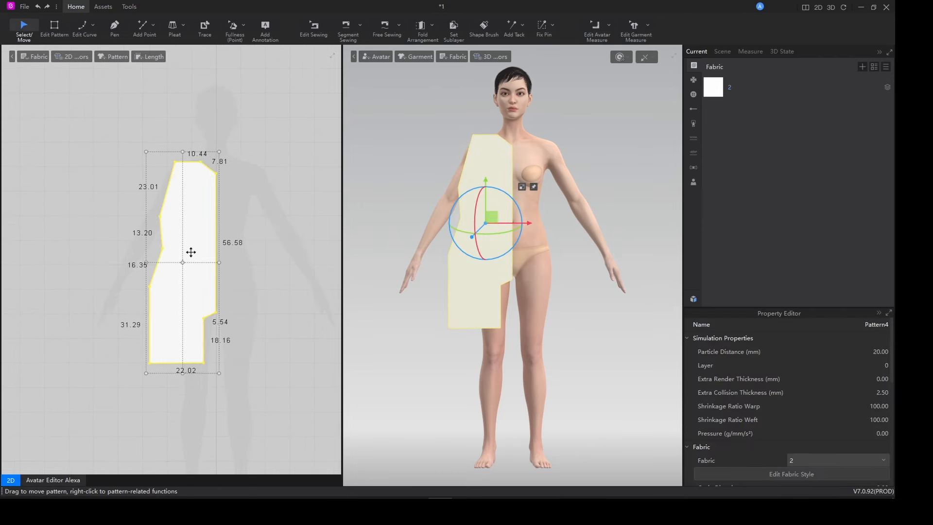
{"action": "key", "text": "ctrl+d"}
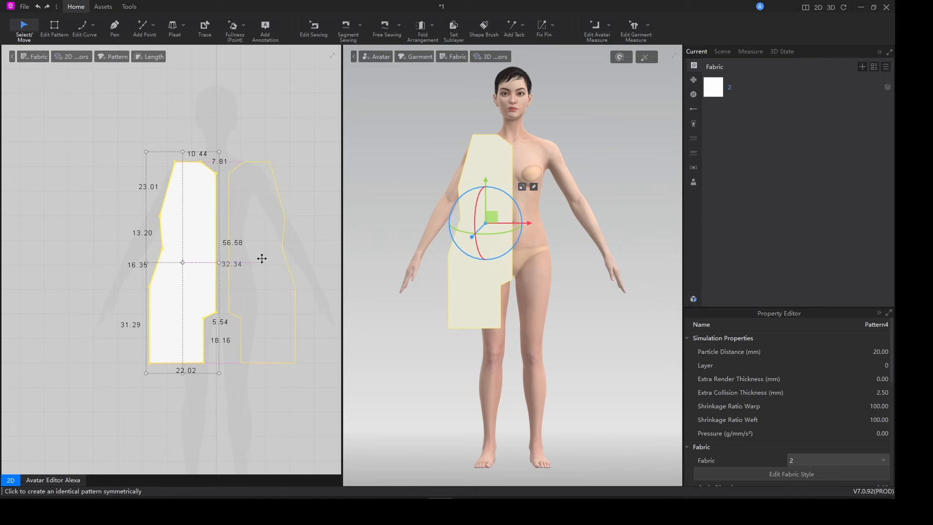
{"action": "left_click", "coordinate": [261, 259]}
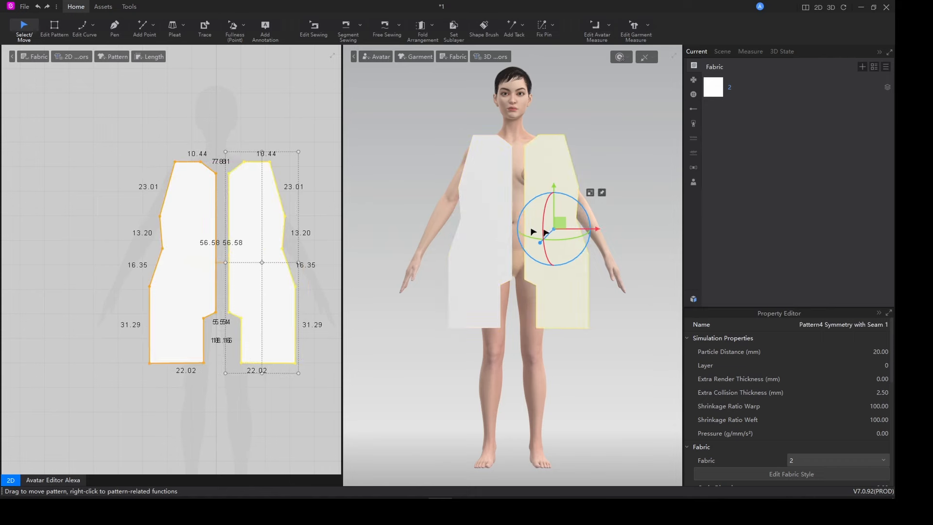
Move the two front panels in the 3D view closer together and center them in front of the avatar.
{"action": "left_click", "coordinate": [505, 231], "text": "shift"}
{"action": "left_click_drag", "start_coordinate": [531, 228], "coordinate": [506, 215]}
{"action": "left_click", "coordinate": [601, 173]}
{"action": "left_click", "coordinate": [476, 215]}
{"action": "left_click", "coordinate": [536, 229]}
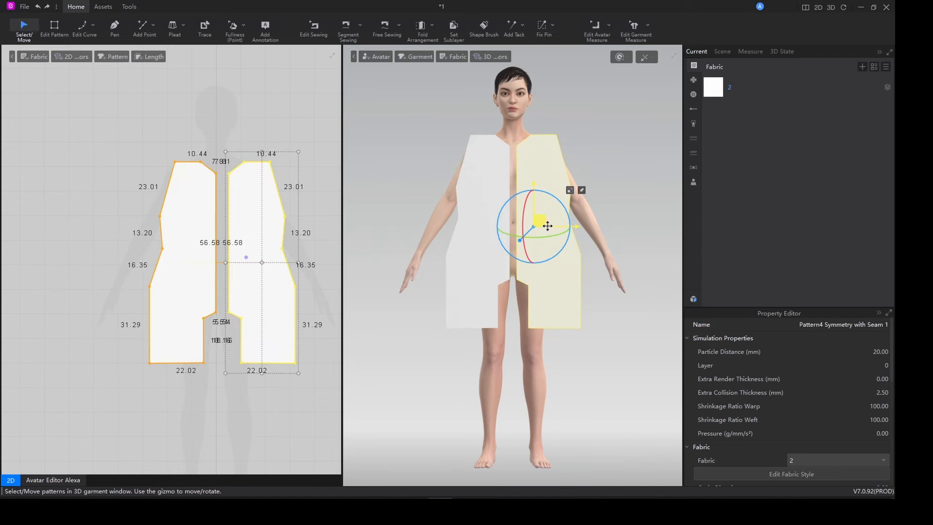
Copy the front panel on the avatar's right side and paste the copy behind the avatar's back.
{"action": "left_click", "coordinate": [489, 248]}
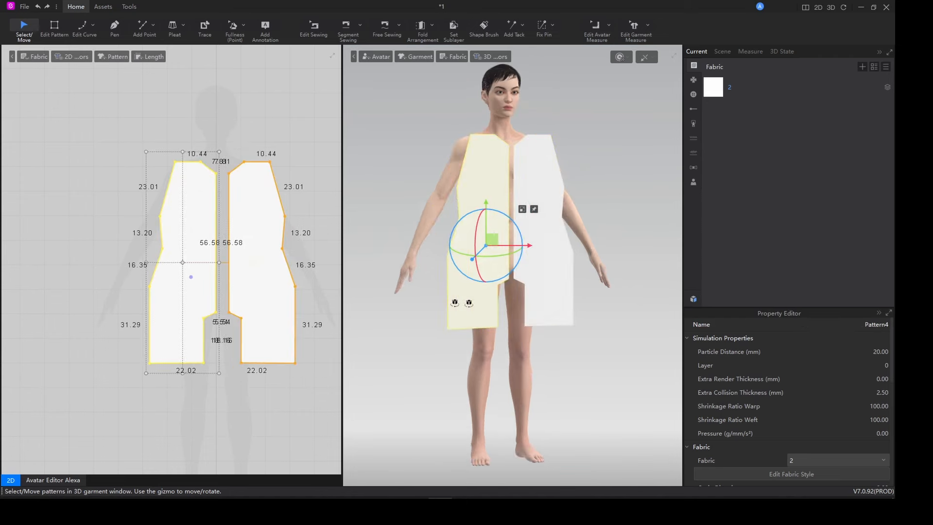
{"action": "right_click_drag", "start_coordinate": [489, 249], "coordinate": [513, 316]}
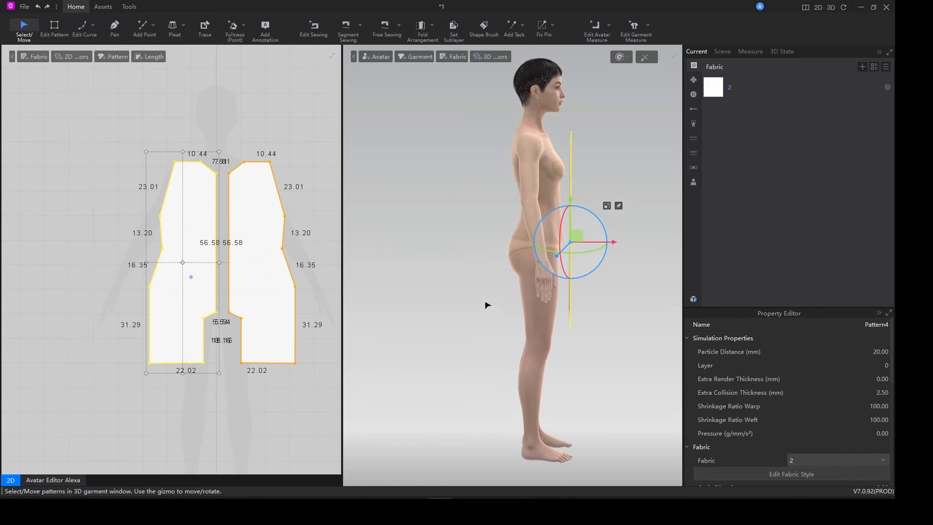
{"action": "key", "text": "ctrl+c"}
{"action": "key", "text": "ctrl+v"}
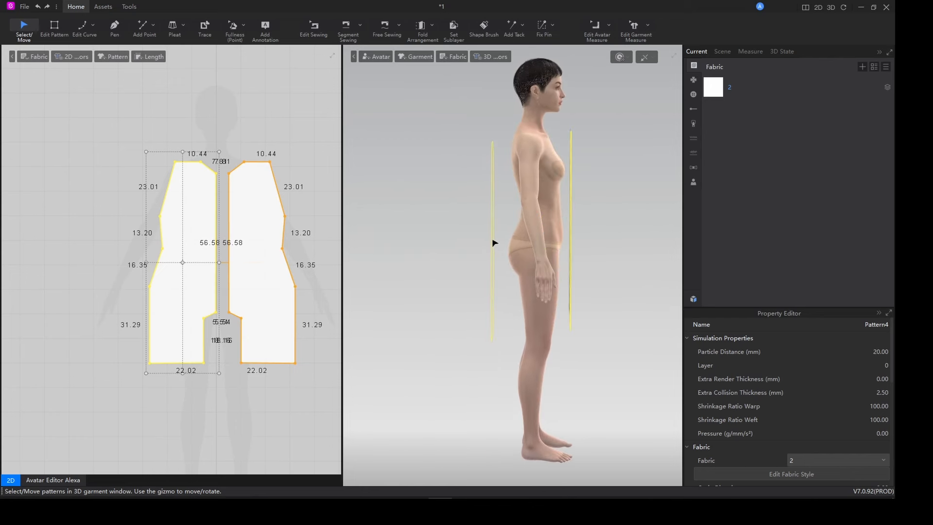
{"action": "left_click", "coordinate": [493, 244]}
Flip the pasted back panel horizontally and move it into empty space beside the front patterns in the 2D view.
{"action": "right_click_drag", "start_coordinate": [447, 291], "coordinate": [531, 292]}
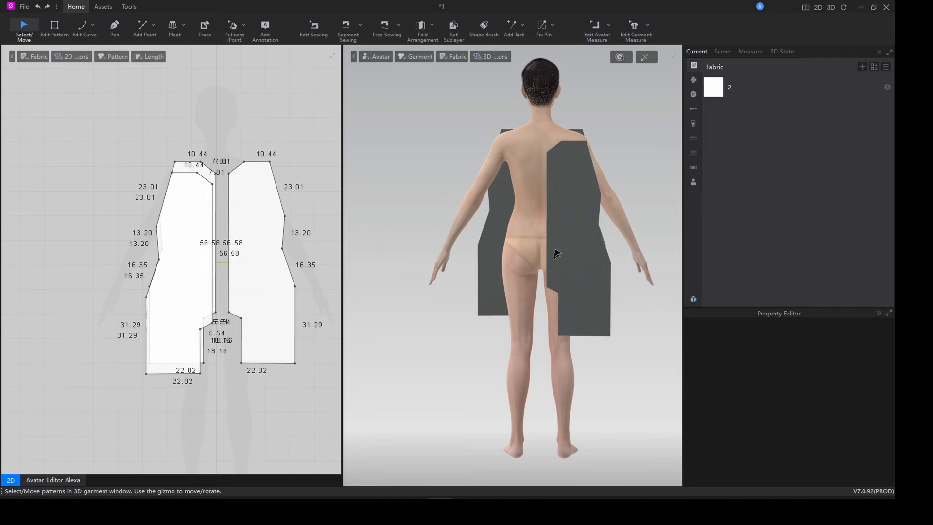
{"action": "right_click", "coordinate": [577, 231]}
{"action": "left_click", "coordinate": [617, 114]}
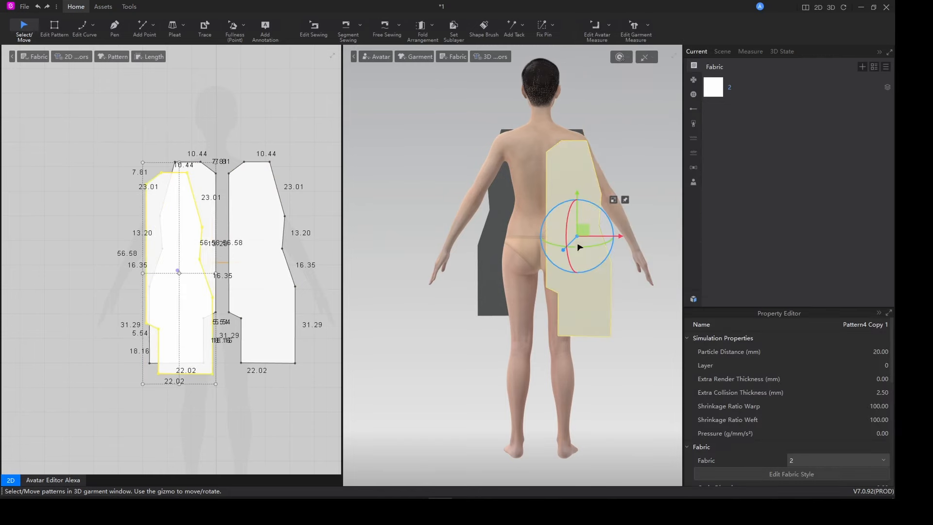
{"action": "left_click_drag", "start_coordinate": [167, 273], "coordinate": [55, 249]}
{"action": "middle_click_drag", "start_coordinate": [139, 256], "coordinate": [270, 226]}
{"action": "left_click_drag", "start_coordinate": [189, 226], "coordinate": [118, 221]}
Create a symmetric copy of the back panel with sewing and align it beside the original's center back edge in both views.
{"action": "key", "text": "ctrl+r"}
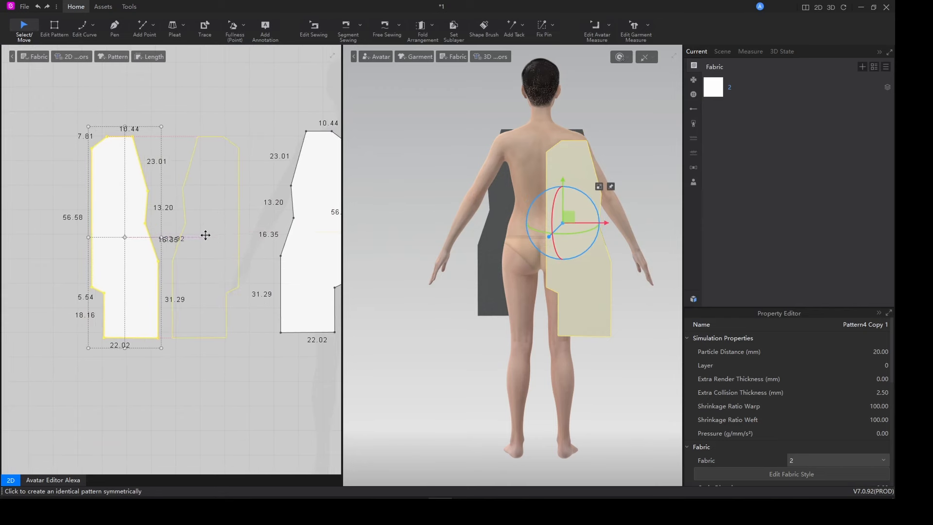
{"action": "left_click", "coordinate": [204, 237]}
{"action": "scroll", "coordinate": [578, 278], "scroll_direction": "down", "scroll_amount": 5}
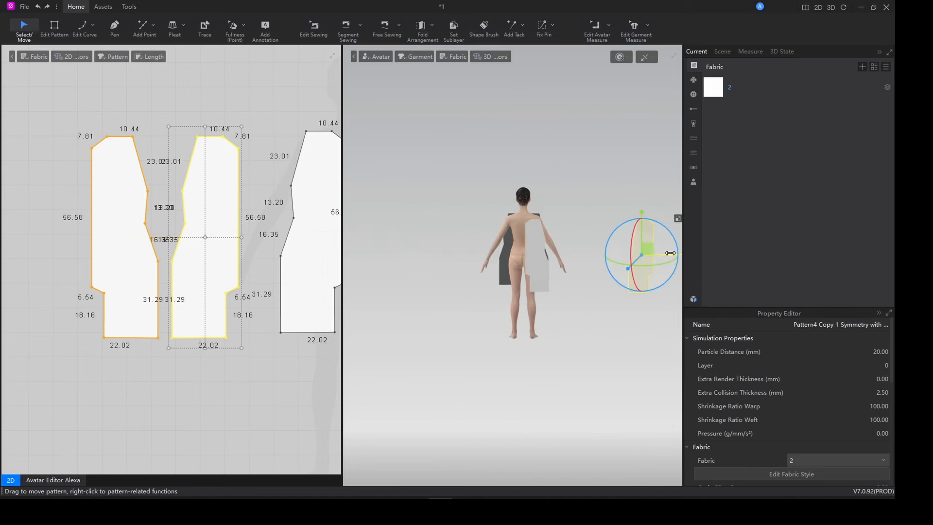
{"action": "left_click_drag", "start_coordinate": [668, 254], "coordinate": [537, 260]}
{"action": "left_click_drag", "start_coordinate": [204, 268], "coordinate": [46, 268]}
{"action": "scroll", "coordinate": [514, 253], "scroll_direction": "up", "scroll_amount": 3}
{"action": "scroll", "coordinate": [515, 254], "scroll_direction": "up", "scroll_amount": 5}
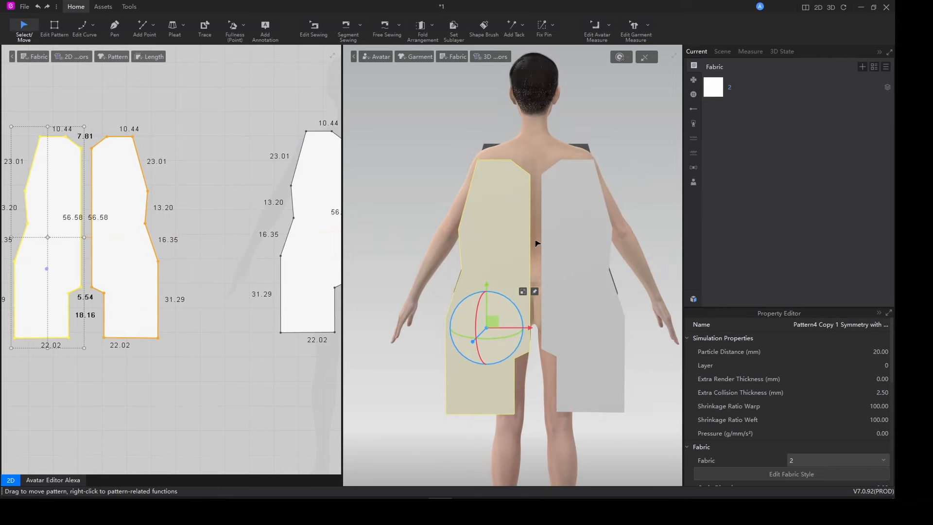
Sew the center back edges of the two back panels together with Segment Sewing.
{"action": "key", "text": "n"}
{"action": "left_click", "coordinate": [535, 228]}
{"action": "left_click", "coordinate": [544, 206]}
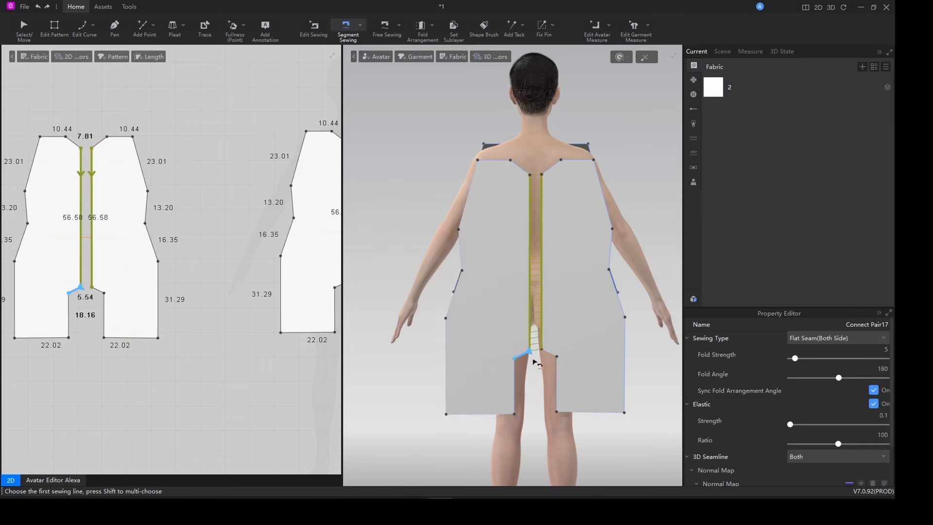
Sew the 18.16 cm inseam edges of the front panels to the matching back panel inseams.
{"action": "scroll", "coordinate": [535, 362], "scroll_direction": "up", "scroll_amount": 8}
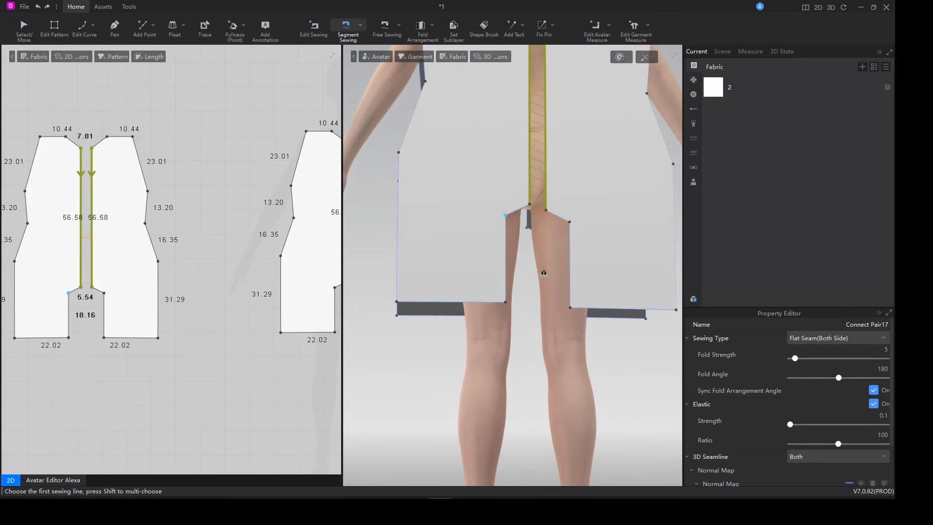
{"action": "right_click_drag", "start_coordinate": [544, 274], "coordinate": [557, 261]}
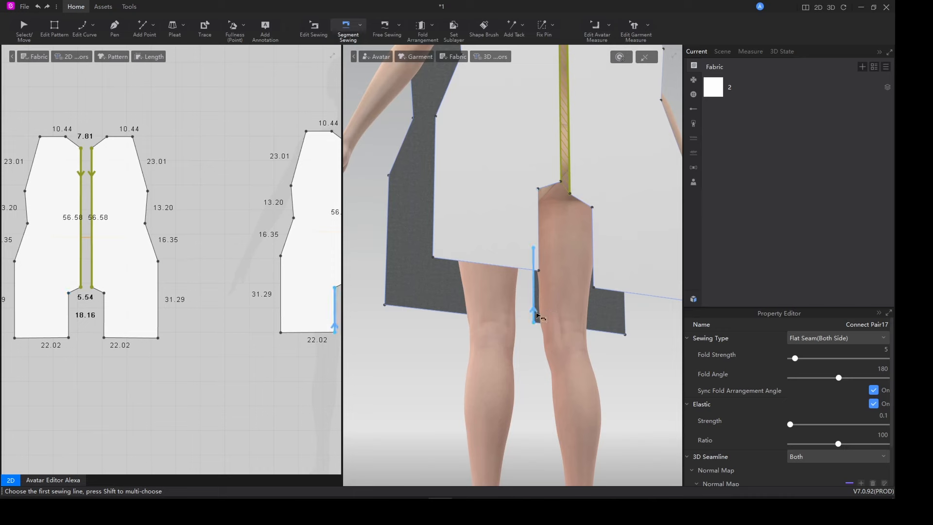
{"action": "left_click", "coordinate": [535, 316]}
{"action": "left_click", "coordinate": [598, 270]}
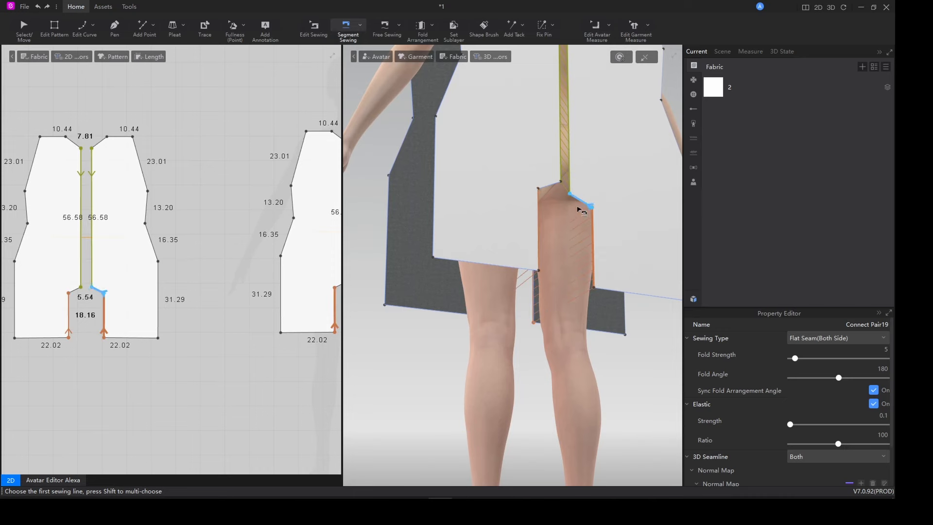
Sew the short 5.54 cm crotch edges of the back panels to the matching front crotch edges.
{"action": "left_click", "coordinate": [578, 204]}
{"action": "right_click_drag", "start_coordinate": [558, 243], "coordinate": [663, 246]}
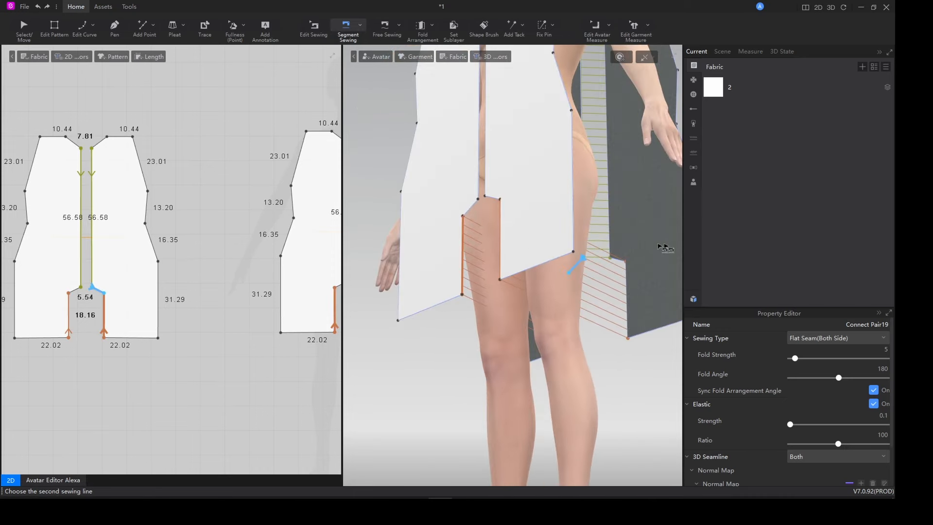
{"action": "left_click", "coordinate": [475, 211]}
{"action": "right_click_drag", "start_coordinate": [467, 246], "coordinate": [510, 254]}
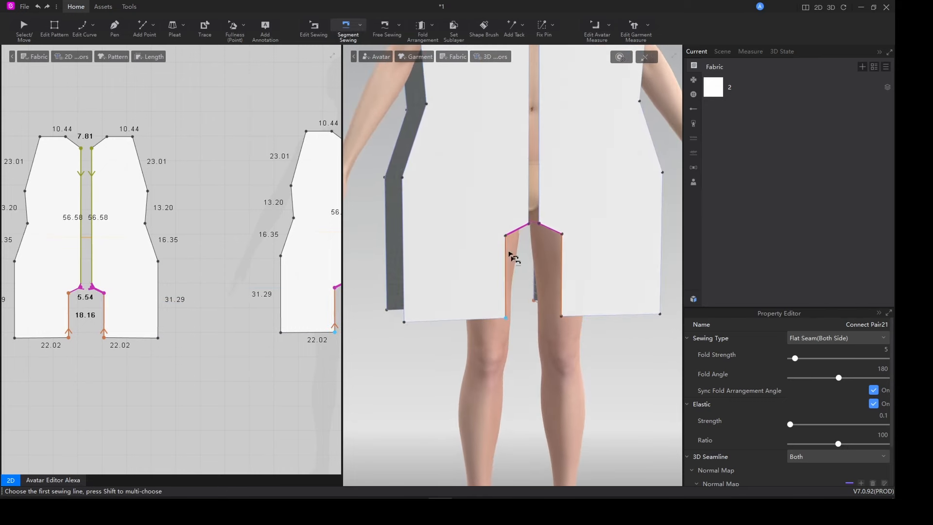
Sew the center front edges of the two front panels together.
{"action": "left_click", "coordinate": [533, 192]}
{"action": "left_click", "coordinate": [539, 188]}
{"action": "scroll", "coordinate": [493, 239], "scroll_direction": "down", "scroll_amount": 5}
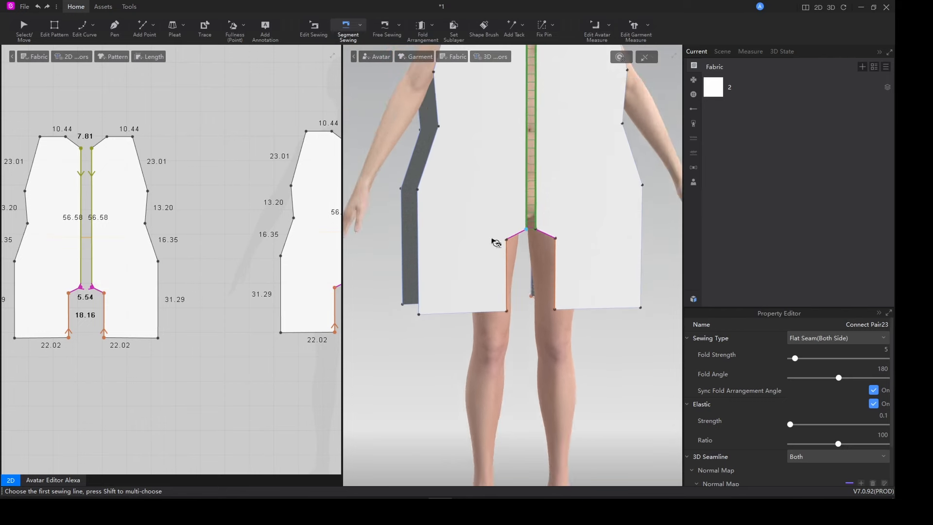
Sew the back shoulder edges to the corresponding front shoulder edges.
{"action": "scroll", "coordinate": [484, 219], "scroll_direction": "up", "scroll_amount": 5}
{"action": "right_click_drag", "start_coordinate": [482, 252], "coordinate": [456, 281]}
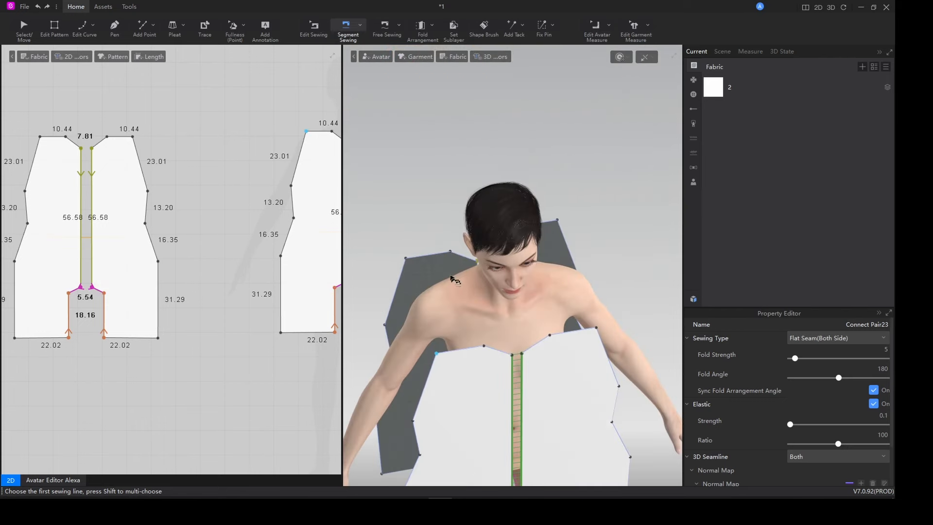
{"action": "left_click", "coordinate": [421, 261]}
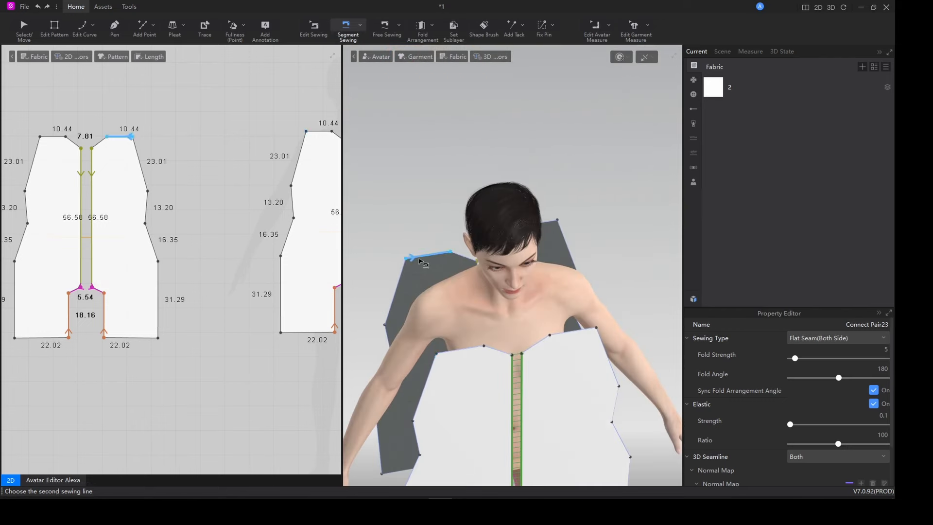
{"action": "left_click", "coordinate": [455, 353]}
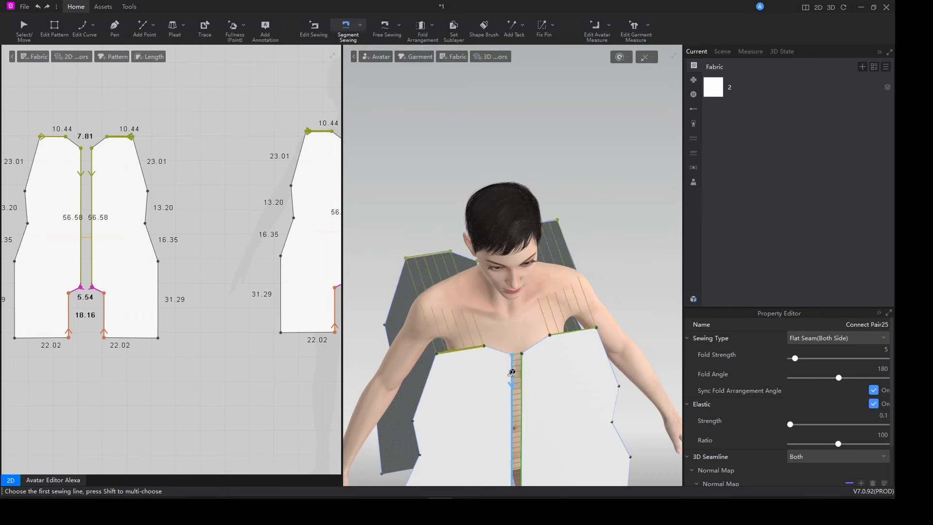
Sew the 31.29 cm outer leg edges of the back panels to the matching front outer leg edges.
{"action": "mouse_move", "coordinate": [512, 374]}
{"action": "right_mouse_down"}
{"action": "mouse_move", "coordinate": [522, 343]}
{"action": "mouse_move", "coordinate": [498, 366]}
{"action": "right_mouse_up"}
{"action": "middle_click_drag", "start_coordinate": [495, 368], "coordinate": [498, 249]}
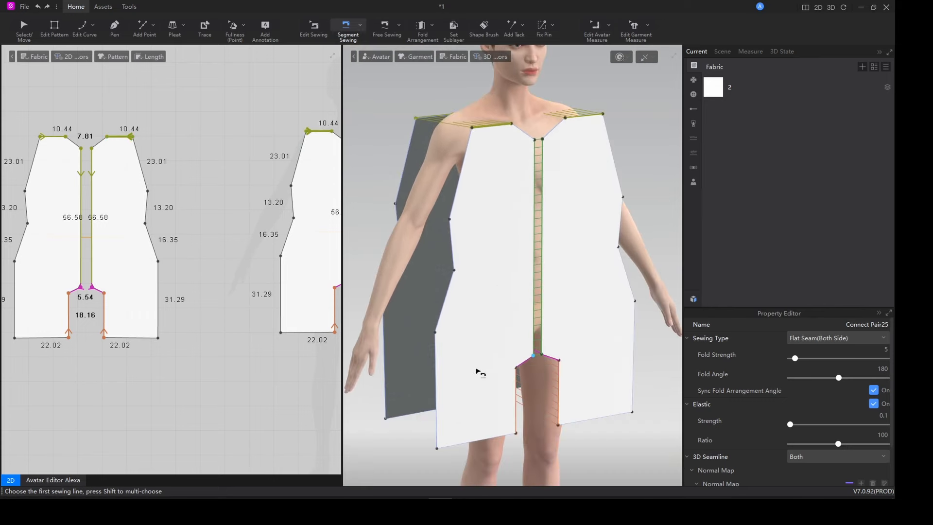
{"action": "right_click_drag", "start_coordinate": [479, 371], "coordinate": [403, 349]}
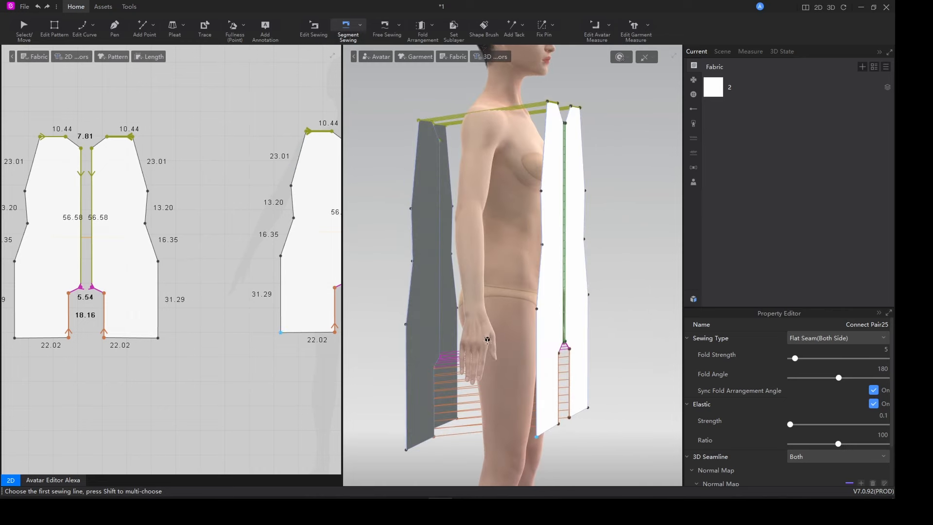
{"action": "left_click", "coordinate": [407, 349]}
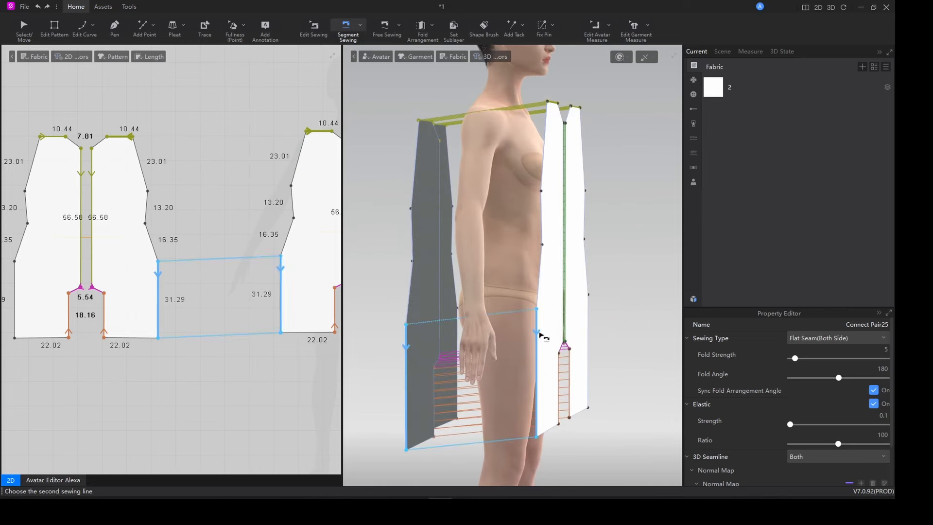
{"action": "left_click", "coordinate": [536, 335]}
Sew the front and back side seams together along the waist-to-hip edges and the underarm-to-waist edges.
{"action": "right_click_drag", "start_coordinate": [421, 302], "coordinate": [474, 322]}
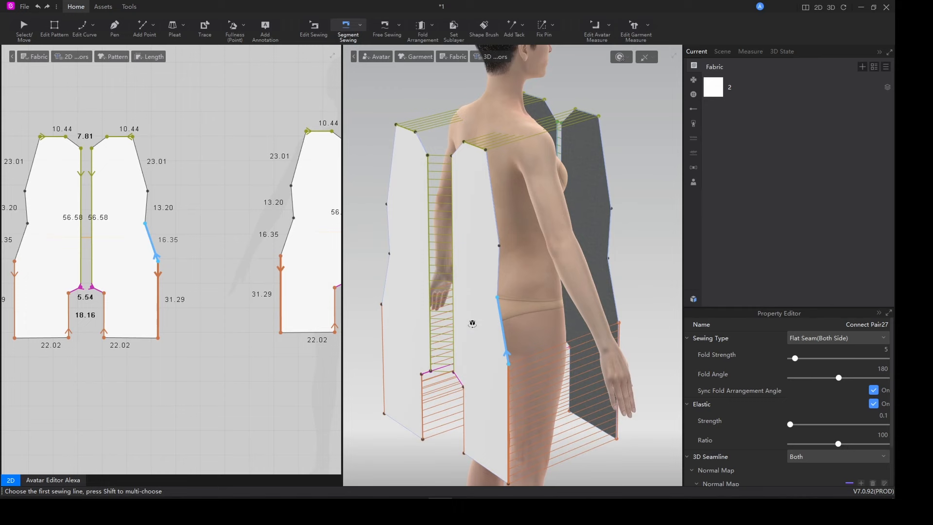
{"action": "left_click", "coordinate": [503, 312]}
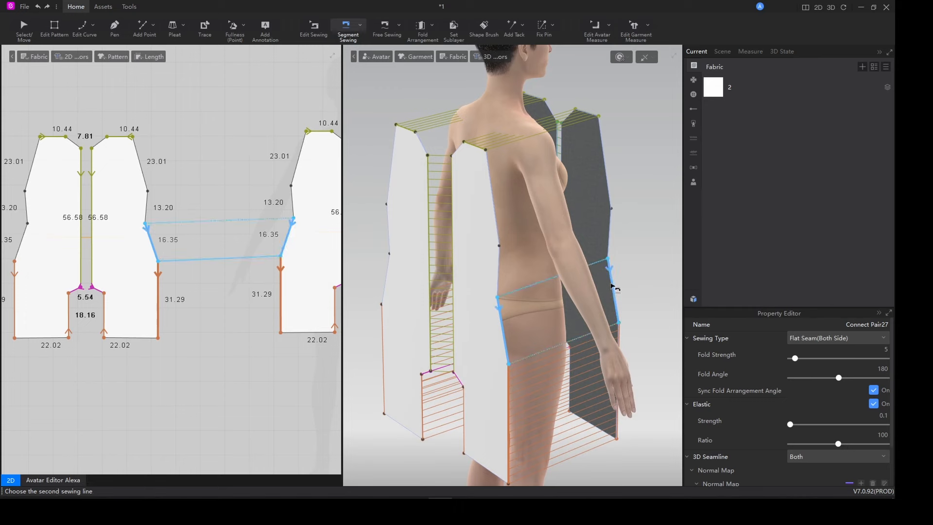
{"action": "left_click", "coordinate": [611, 288]}
{"action": "left_click", "coordinate": [611, 232]}
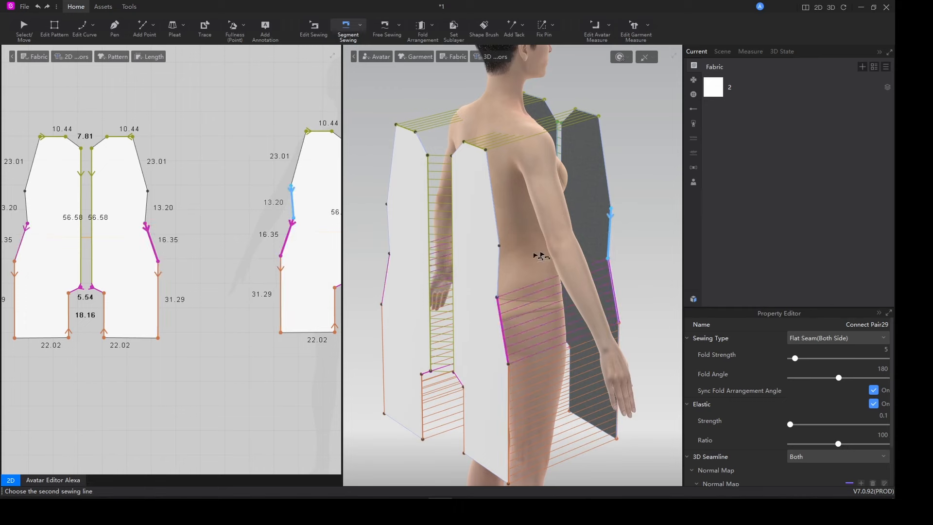
{"action": "left_click", "coordinate": [498, 260]}
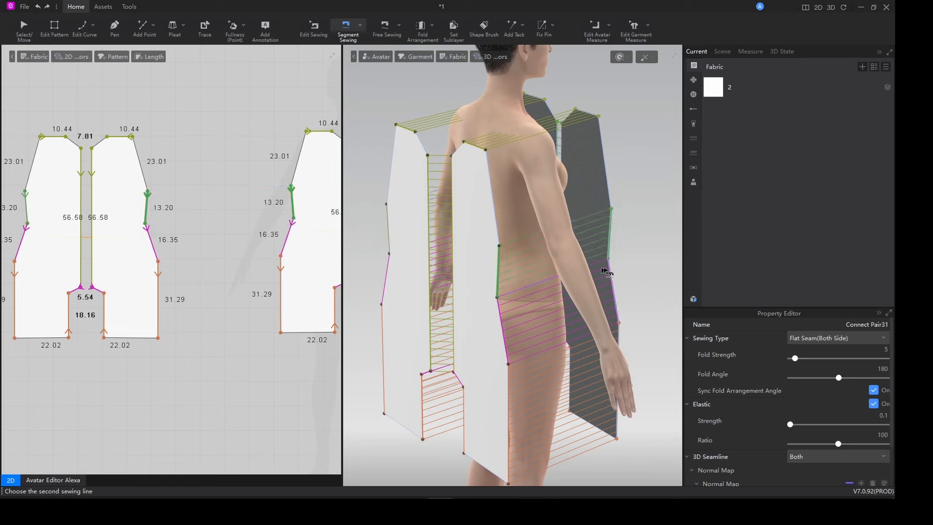
Shift both front panels inward in the 3D view until they meet at center front, moving the avatar's right one about 4.54 cm.
{"action": "right_click_drag", "start_coordinate": [609, 271], "coordinate": [463, 281]}
{"action": "scroll", "coordinate": [516, 283], "scroll_direction": "up", "scroll_amount": 2}
{"action": "scroll", "coordinate": [517, 283], "scroll_direction": "down", "scroll_amount": 3}
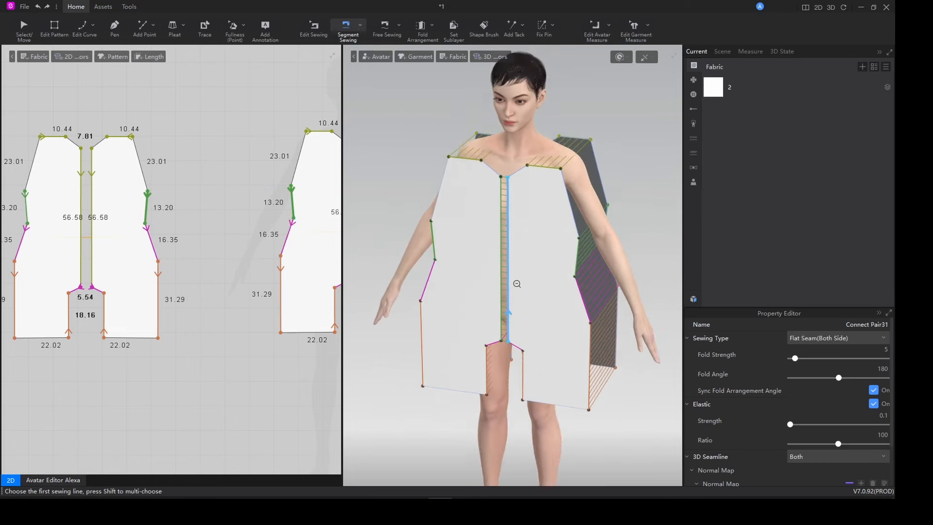
{"action": "key", "text": "q"}
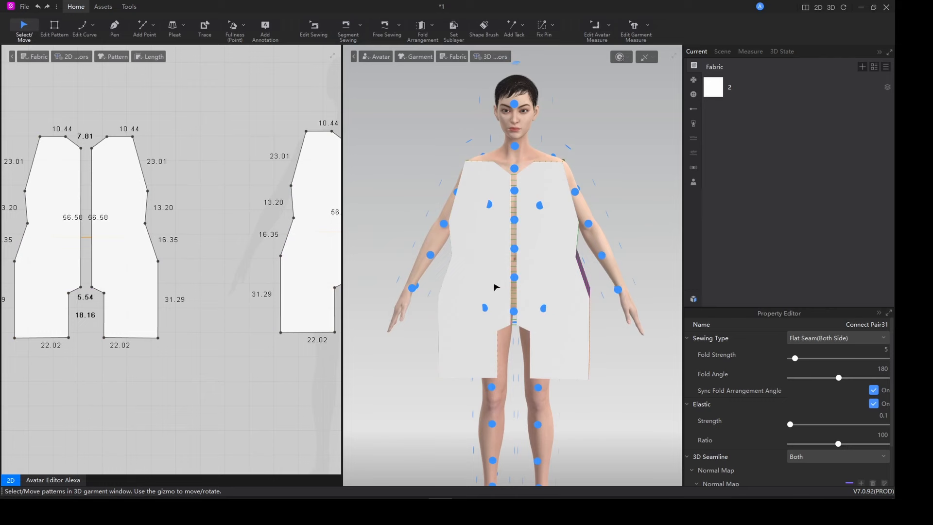
{"action": "key", "text": "shift+f"}
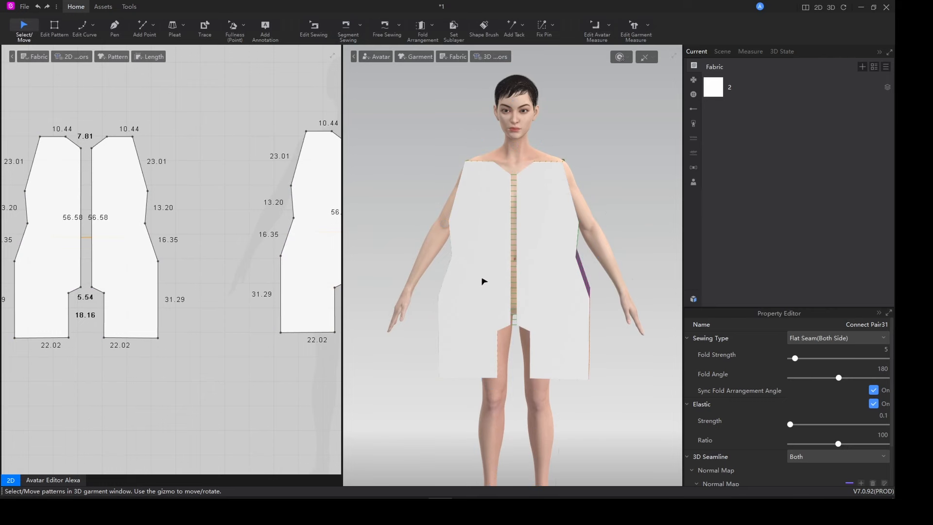
{"action": "left_click", "coordinate": [484, 281]}
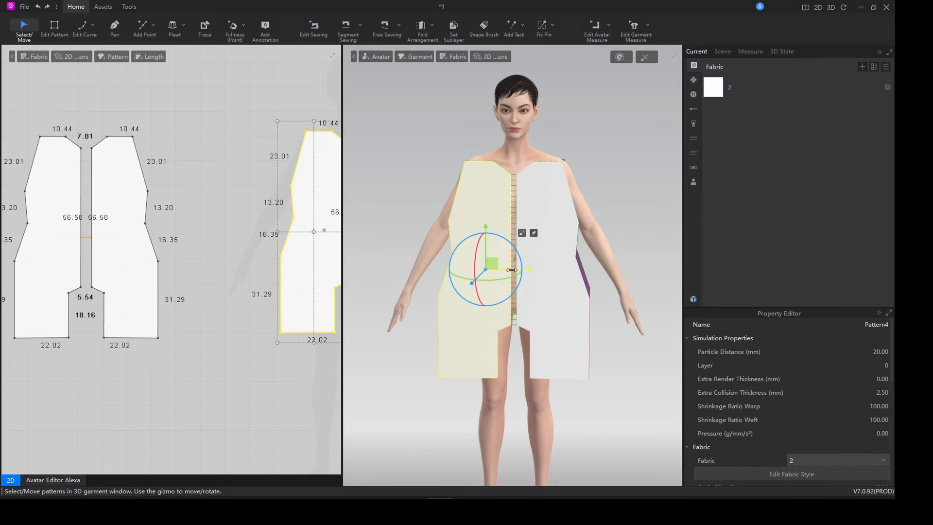
{"action": "scroll", "coordinate": [512, 270], "scroll_direction": "down", "scroll_amount": 2}
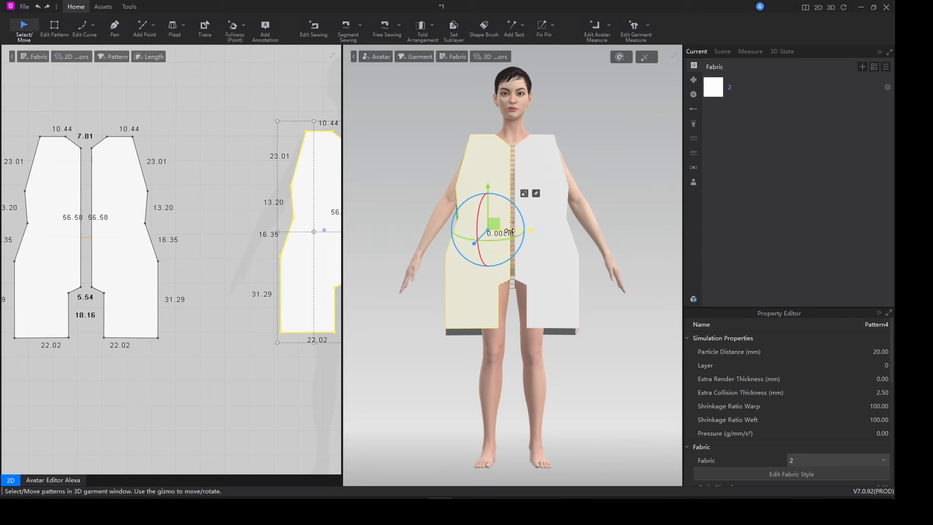
{"action": "left_click_drag", "start_coordinate": [509, 231], "coordinate": [512, 231]}
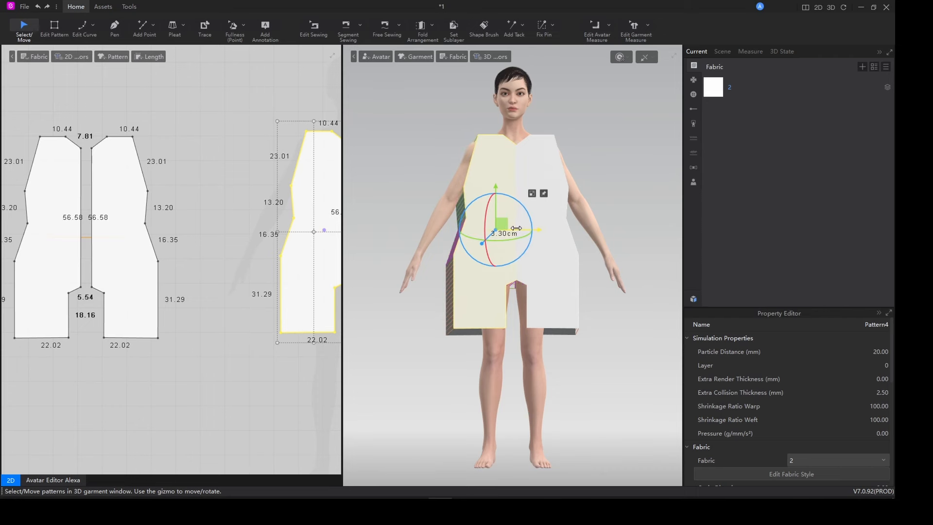
{"action": "left_click_drag", "start_coordinate": [516, 228], "coordinate": [520, 227]}
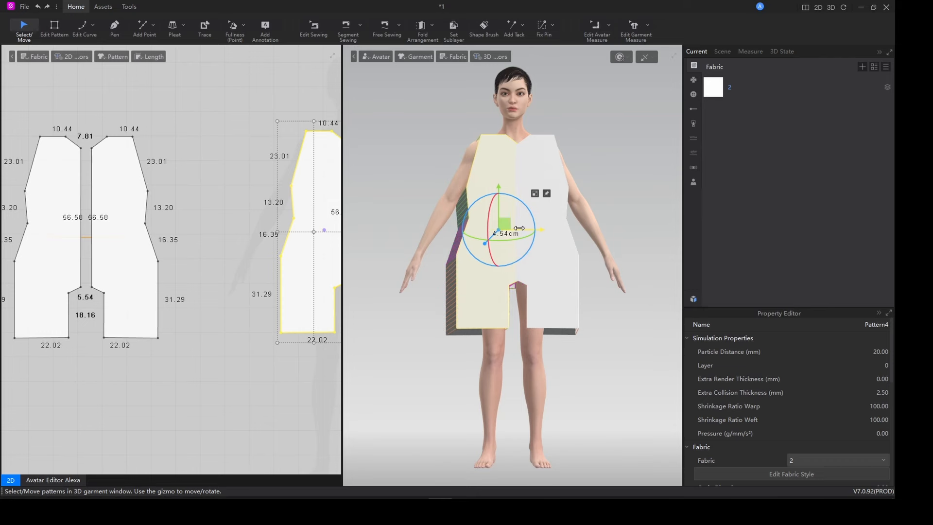
{"action": "left_click", "coordinate": [556, 253]}
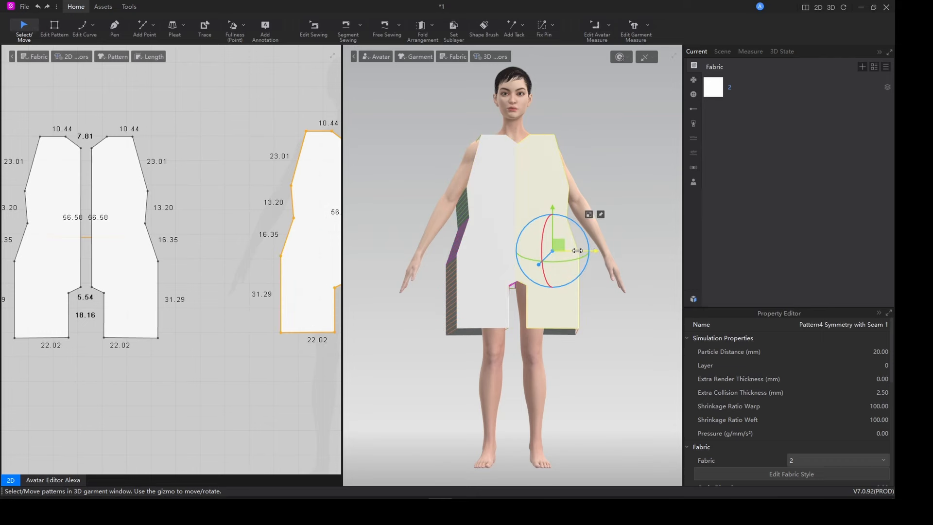
{"action": "left_click_drag", "start_coordinate": [577, 250], "coordinate": [568, 250]}
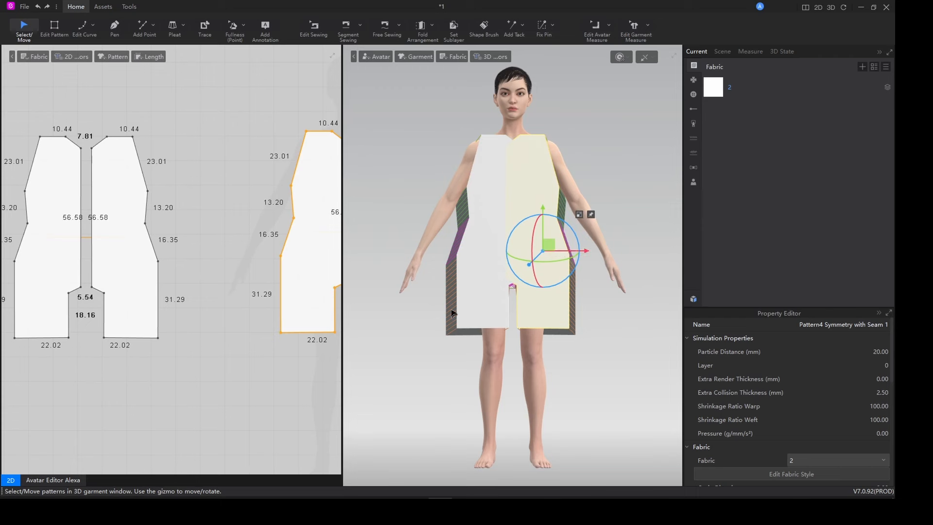
Shift both back panels inward in the 3D view until they line up behind the front panels, moving the avatar's right one about 6.47 cm.
{"action": "left_click", "coordinate": [452, 309]}
{"action": "left_click_drag", "start_coordinate": [477, 304], "coordinate": [487, 304]}
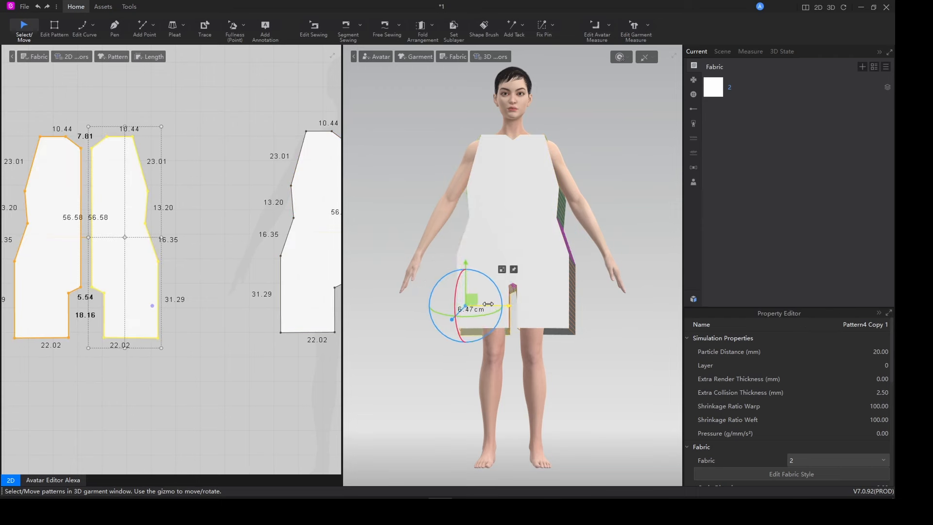
{"action": "left_click", "coordinate": [572, 303]}
{"action": "left_click", "coordinate": [574, 304]}
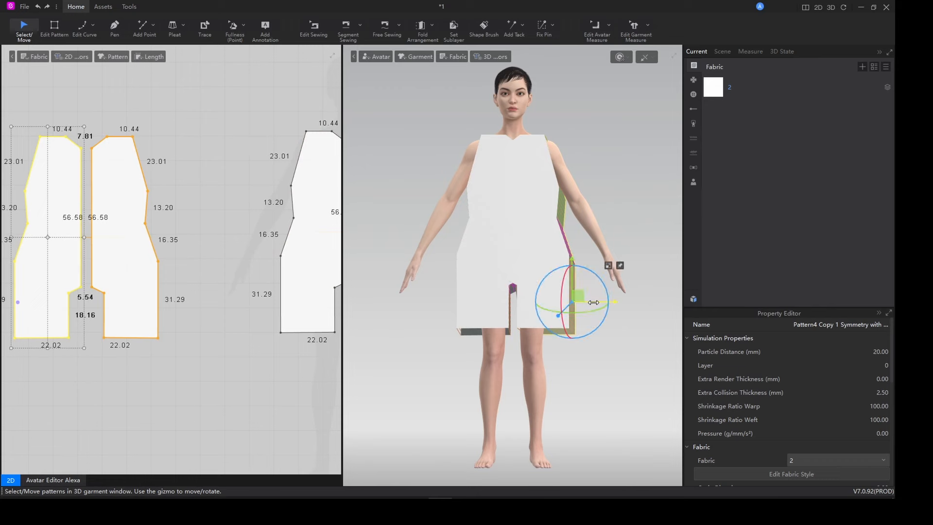
{"action": "left_click_drag", "start_coordinate": [593, 302], "coordinate": [588, 304]}
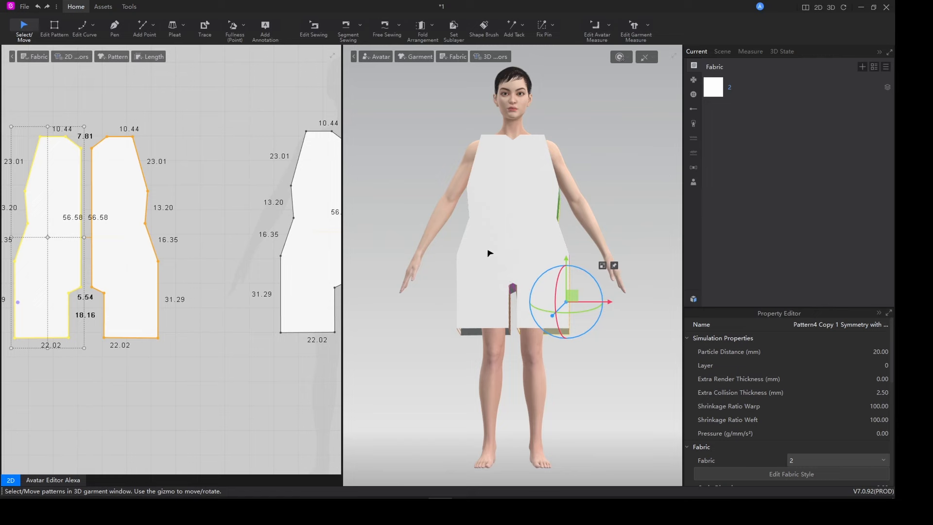
Raise all four panels together about 5.95 cm in the 3D view and simulate the garment onto the avatar.
{"action": "right_click_drag", "start_coordinate": [489, 253], "coordinate": [501, 278]}
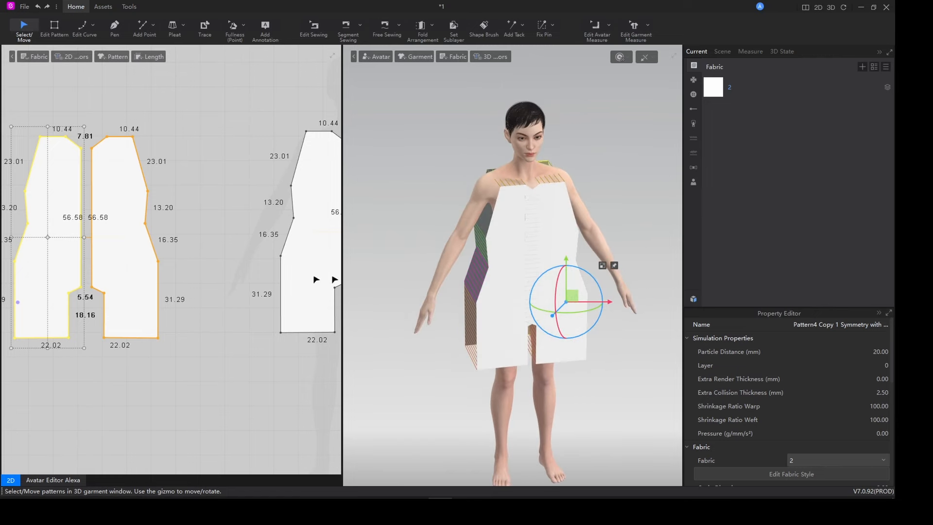
{"action": "scroll", "coordinate": [316, 279], "scroll_direction": "down", "scroll_amount": 5}
{"action": "left_click_drag", "start_coordinate": [70, 200], "coordinate": [276, 323]}
{"action": "left_click_drag", "start_coordinate": [564, 291], "coordinate": [564, 276]}
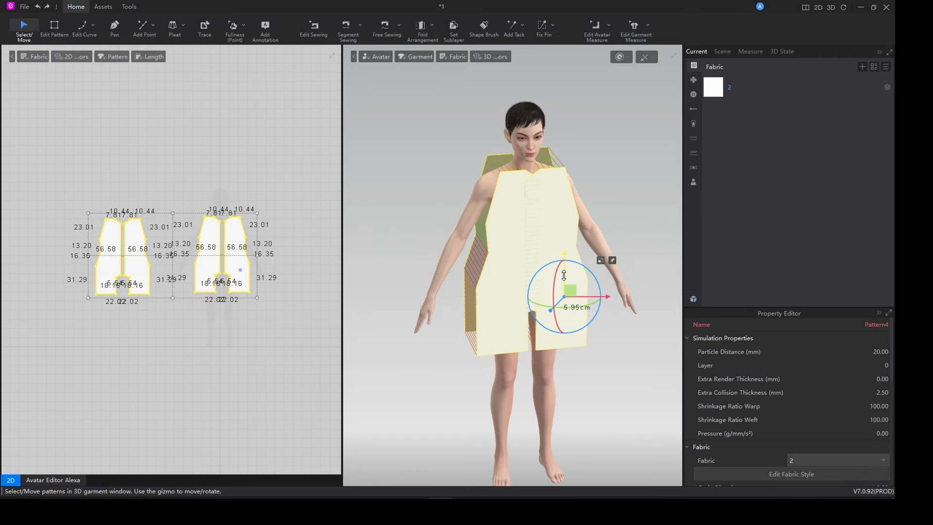
{"action": "key", "text": "space"}
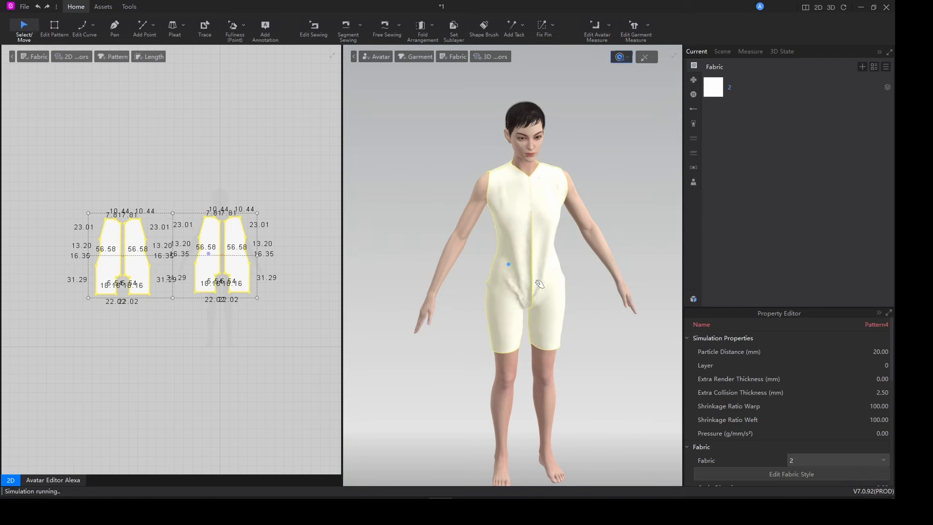
{"action": "scroll", "coordinate": [540, 284], "scroll_direction": "up", "scroll_amount": 3}
{"action": "key", "text": "space"}
{"action": "right_click_drag", "start_coordinate": [569, 298], "coordinate": [531, 308]}
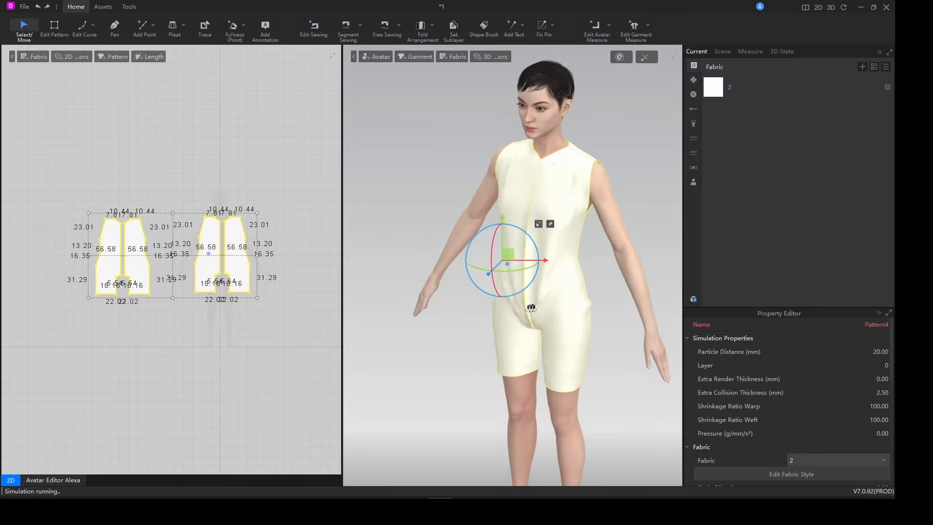
Narrow the front panels by moving their center edges until the neckline edges measure about 6.07 cm, and simulate again.
{"action": "key", "text": "2"}
{"action": "key", "text": "Escape"}
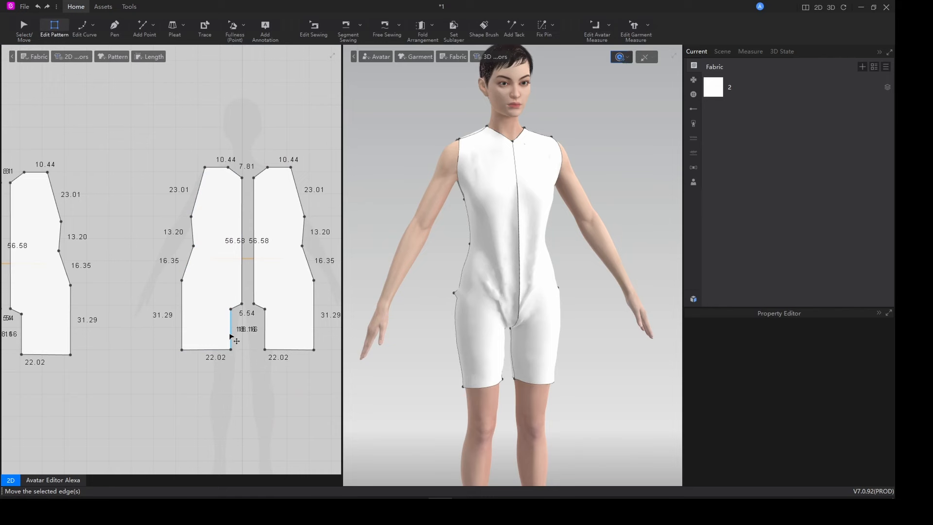
{"action": "left_click", "coordinate": [244, 261]}
{"action": "left_click", "coordinate": [244, 261]}
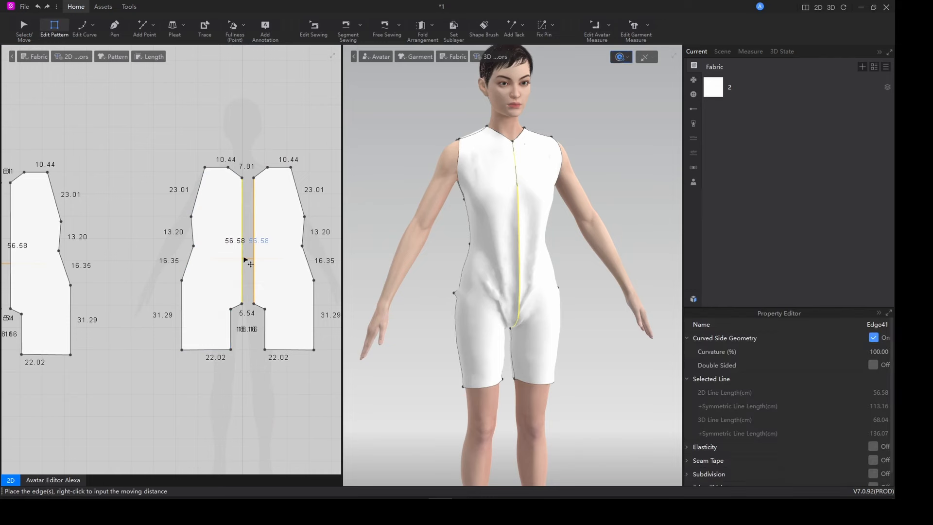
{"action": "left_click_drag", "start_coordinate": [240, 259], "coordinate": [241, 288]}
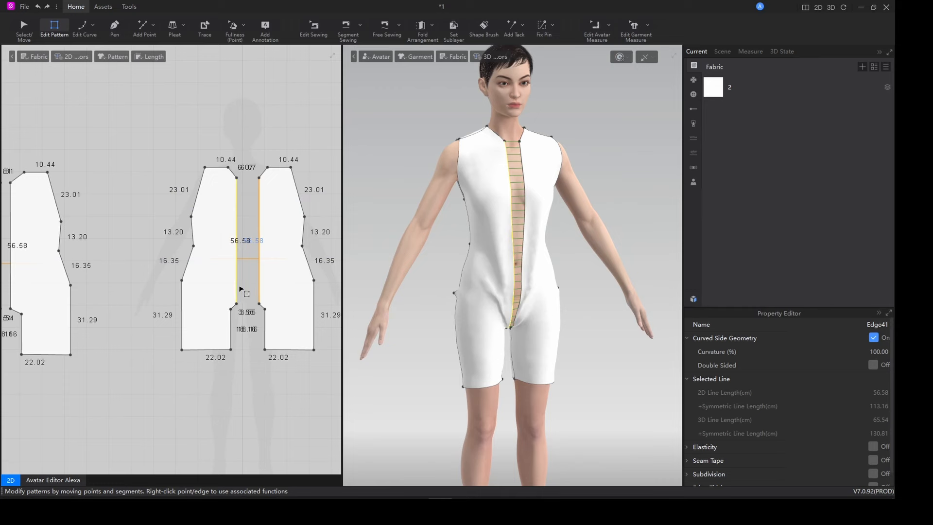
{"action": "scroll", "coordinate": [240, 287], "scroll_direction": "up", "scroll_amount": 3}
{"action": "scroll", "coordinate": [239, 286], "scroll_direction": "down", "scroll_amount": 5}
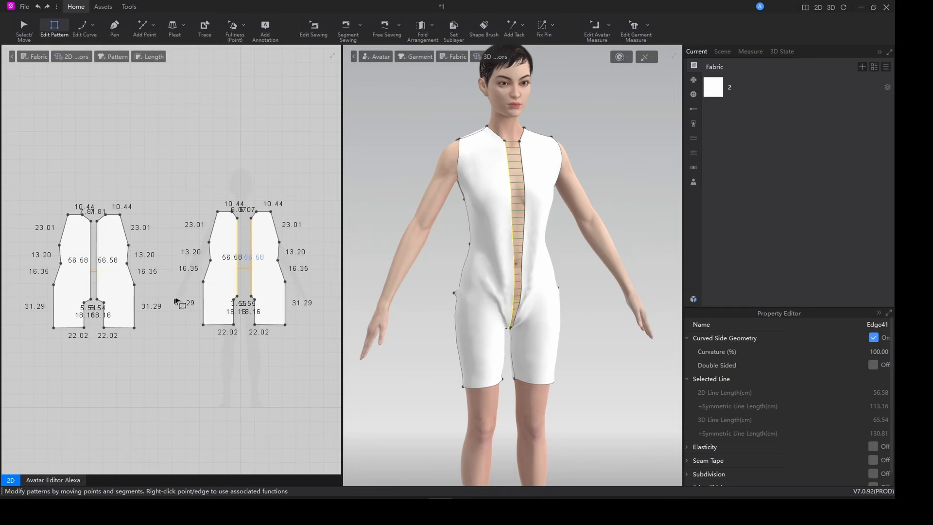
{"action": "middle_click_drag", "start_coordinate": [174, 299], "coordinate": [240, 286]}
{"action": "scroll", "coordinate": [166, 276], "scroll_direction": "up", "scroll_amount": 2}
{"action": "key", "text": "space"}
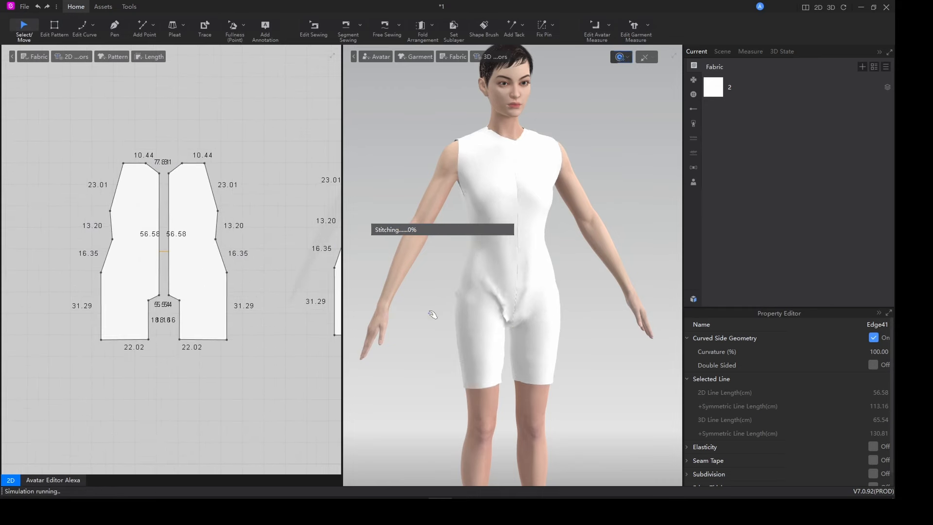
Move the front panels' center edges further toward the side seams, to neckline edges of about 5.36 cm, and resimulate.
{"action": "right_click_drag", "start_coordinate": [583, 358], "coordinate": [621, 364]}
{"action": "right_click_drag", "start_coordinate": [266, 310], "coordinate": [121, 325]}
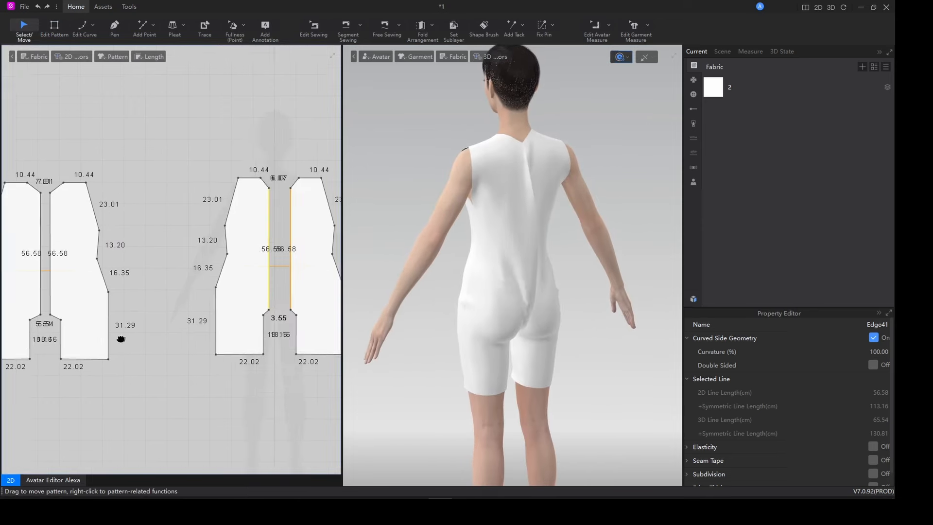
{"action": "scroll", "coordinate": [238, 301], "scroll_direction": "up", "scroll_amount": 4}
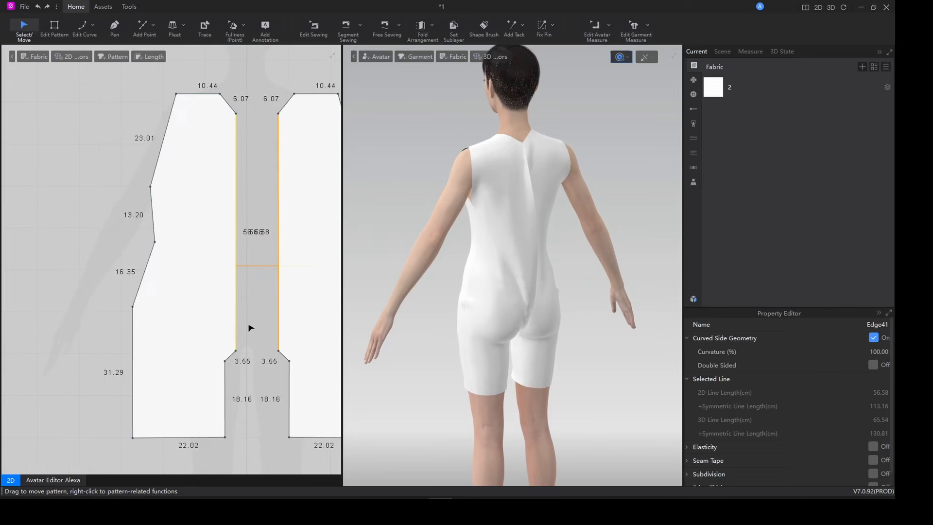
{"action": "key", "text": "z"}
{"action": "left_click", "coordinate": [241, 322]}
{"action": "left_click", "coordinate": [237, 316]}
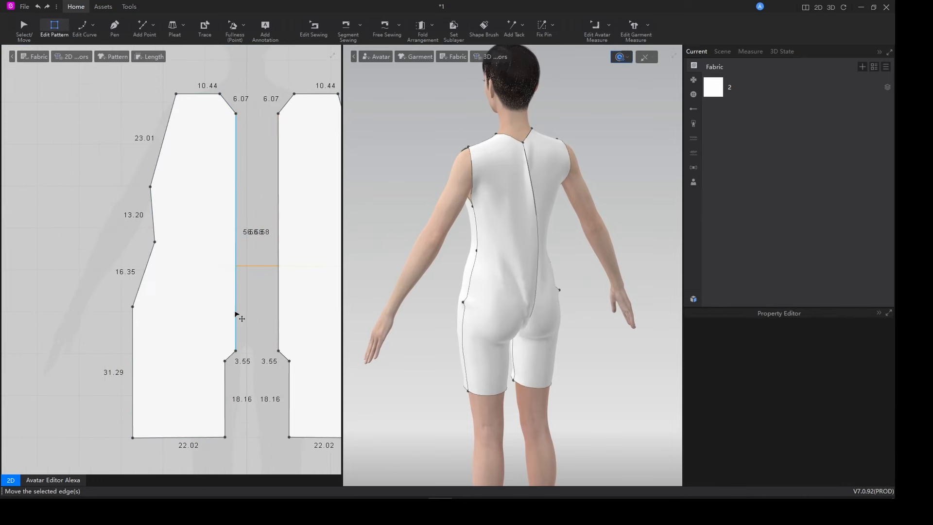
{"action": "left_click_drag", "start_coordinate": [237, 315], "coordinate": [232, 313]}
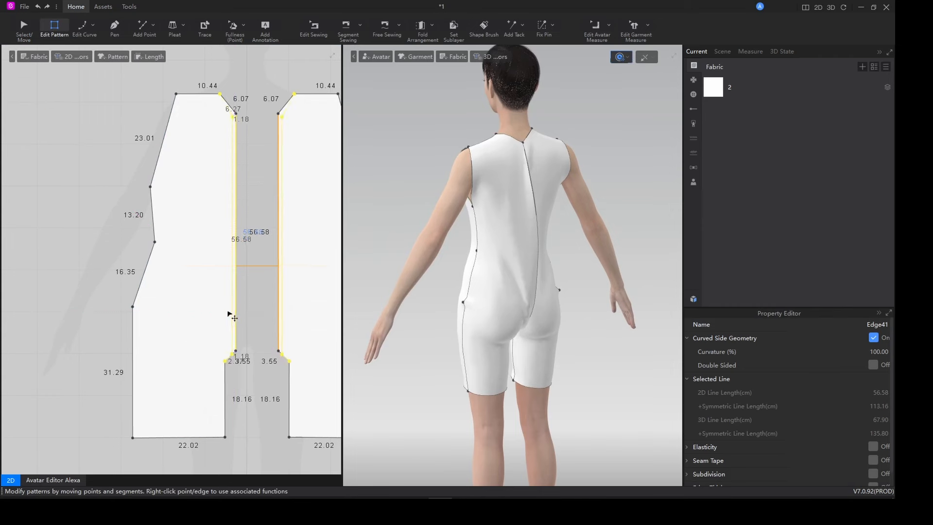
{"action": "left_click_drag", "start_coordinate": [231, 314], "coordinate": [231, 314]}
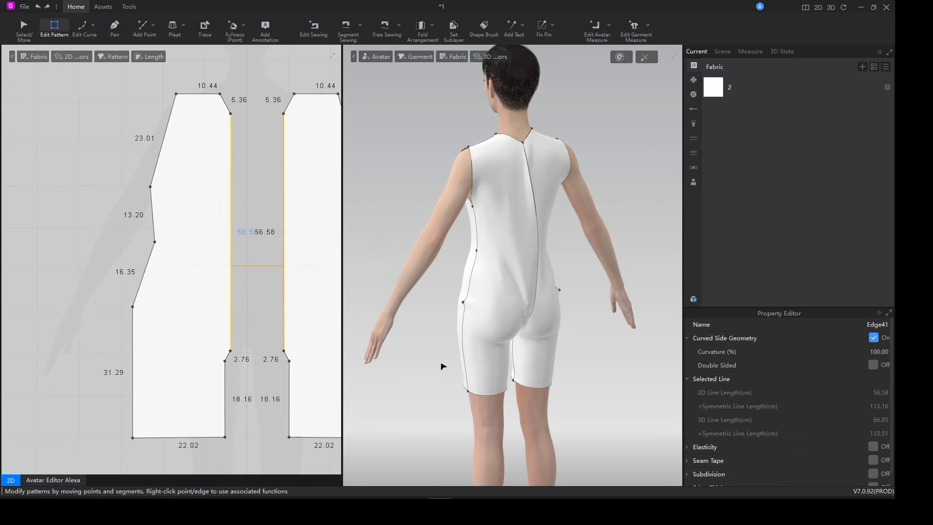
{"action": "key", "text": "space"}
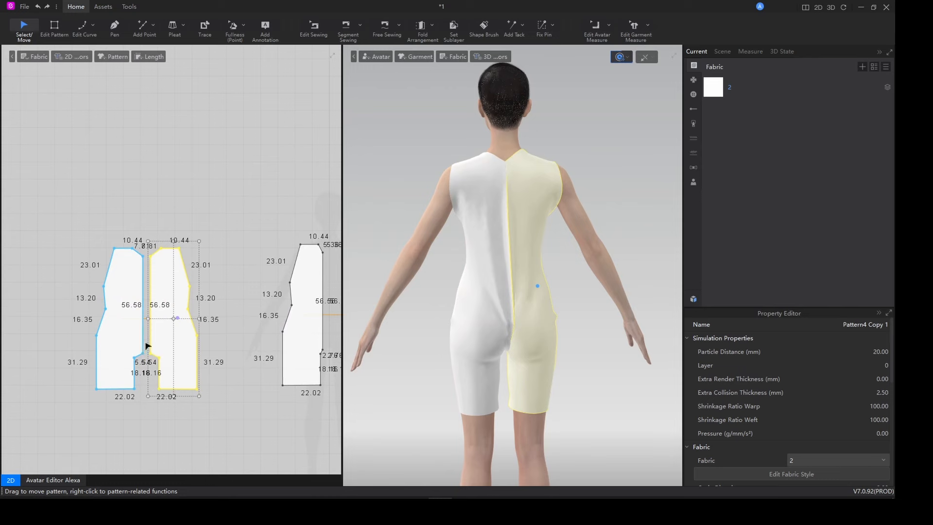
Move the back panels' center edges about 3.30 cm toward the side seams and lower all crotch points to 63.02 cm center edges.
{"action": "scroll", "coordinate": [160, 348], "scroll_direction": "up", "scroll_amount": 1}
{"action": "middle_click_drag", "start_coordinate": [201, 316], "coordinate": [242, 281]}
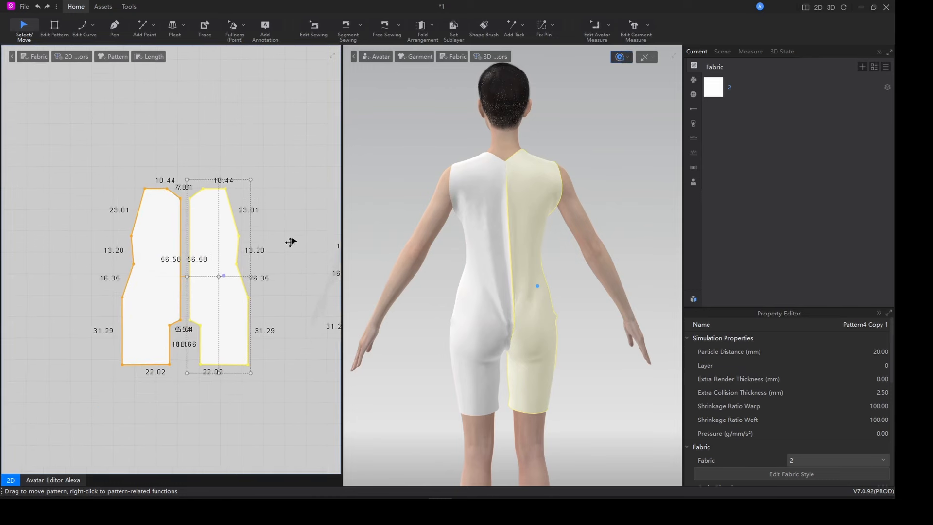
{"action": "left_click", "coordinate": [290, 241]}
{"action": "left_click", "coordinate": [200, 317]}
{"action": "scroll", "coordinate": [200, 317], "scroll_direction": "up", "scroll_amount": 2}
{"action": "scroll", "coordinate": [191, 317], "scroll_direction": "down", "scroll_amount": 1}
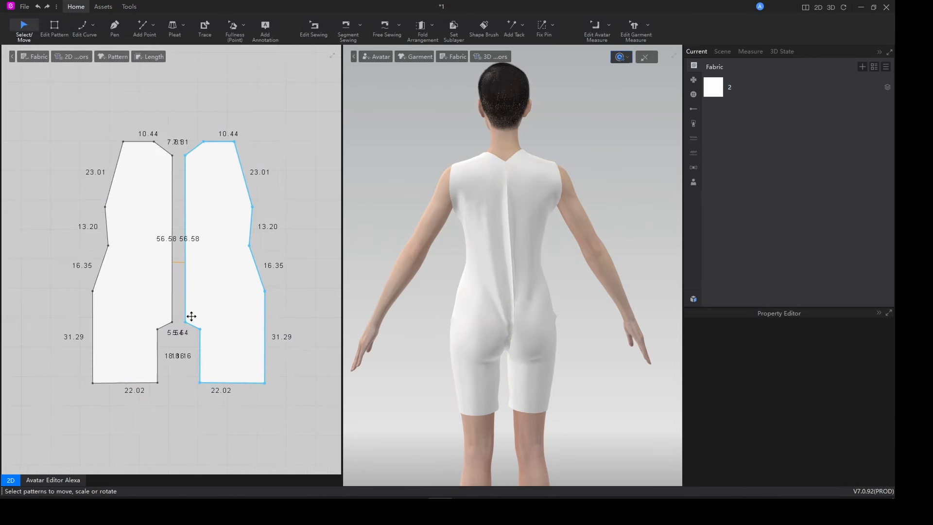
{"action": "key", "text": "z"}
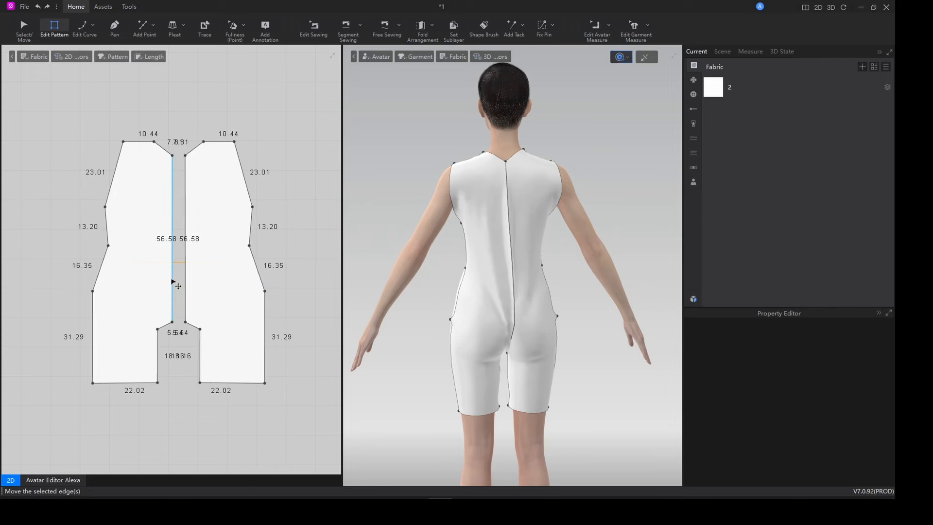
{"action": "left_click_drag", "start_coordinate": [173, 283], "coordinate": [168, 281]}
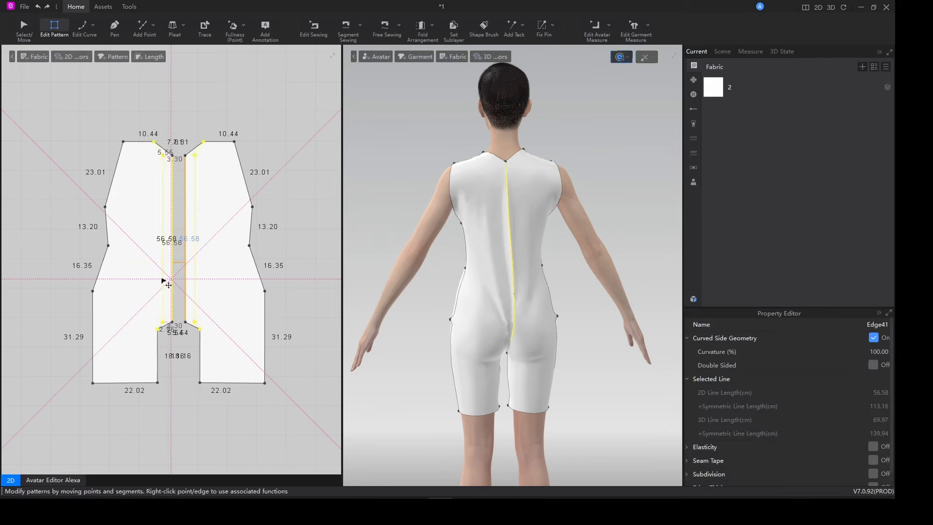
{"action": "left_click_drag", "start_coordinate": [164, 281], "coordinate": [163, 281]}
Simulate the adjusted panels and inspect the garment's fit on the avatar from the back and the front.
{"action": "key", "text": "space"}
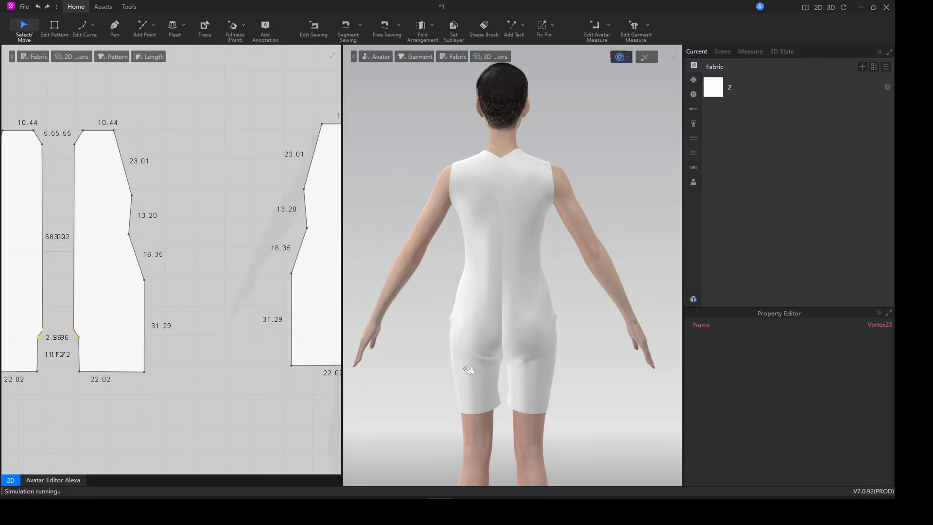
{"action": "right_click_drag", "start_coordinate": [522, 365], "coordinate": [652, 373]}
{"action": "scroll", "coordinate": [504, 366], "scroll_direction": "up", "scroll_amount": 2}
{"action": "scroll", "coordinate": [506, 368], "scroll_direction": "down", "scroll_amount": 5}
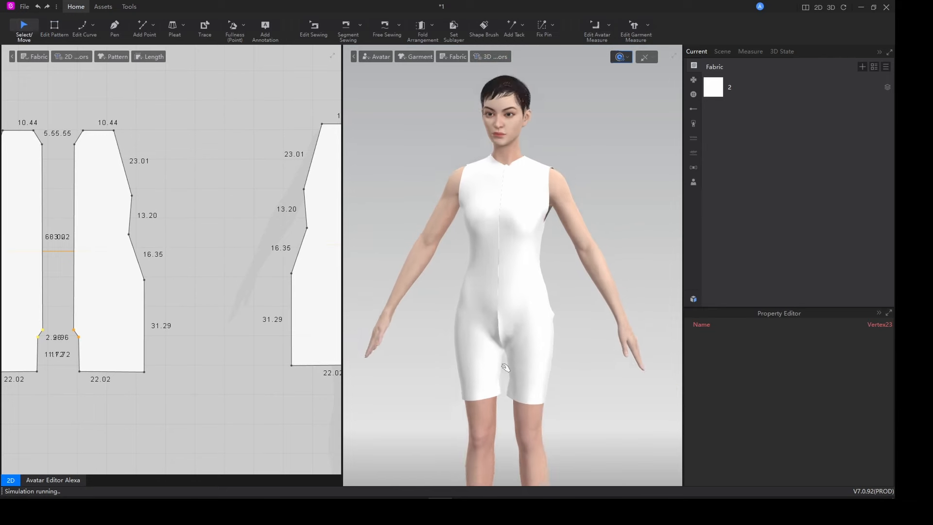
{"action": "scroll", "coordinate": [250, 333], "scroll_direction": "down", "scroll_amount": 8}
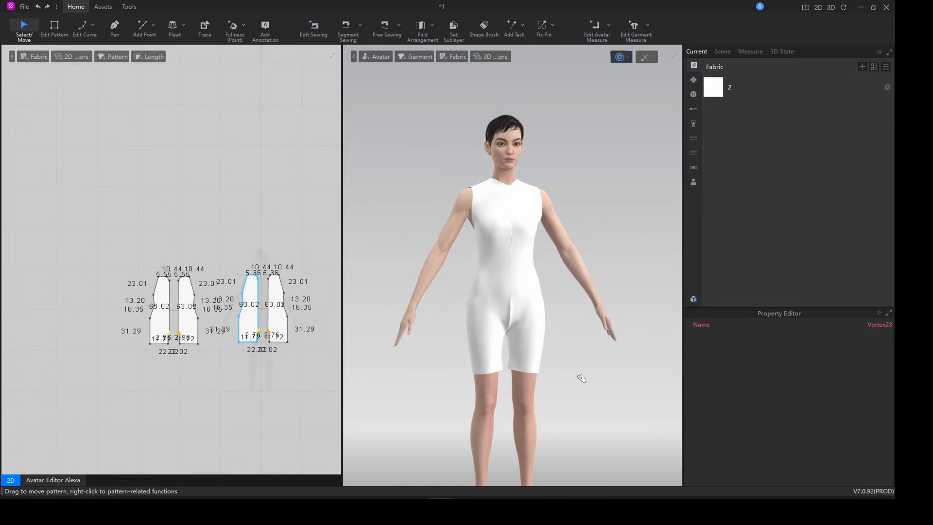
{"action": "right_click_drag", "start_coordinate": [581, 377], "coordinate": [556, 376]}
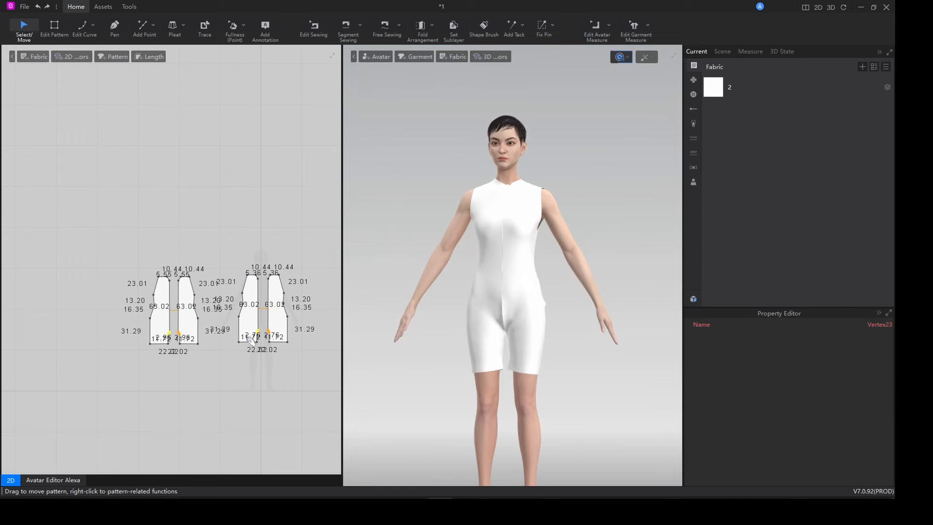
Try to narrow the front leg hems to about 19.80 cm by moving their inner hem points.
{"action": "scroll", "coordinate": [250, 339], "scroll_direction": "up", "scroll_amount": 10}
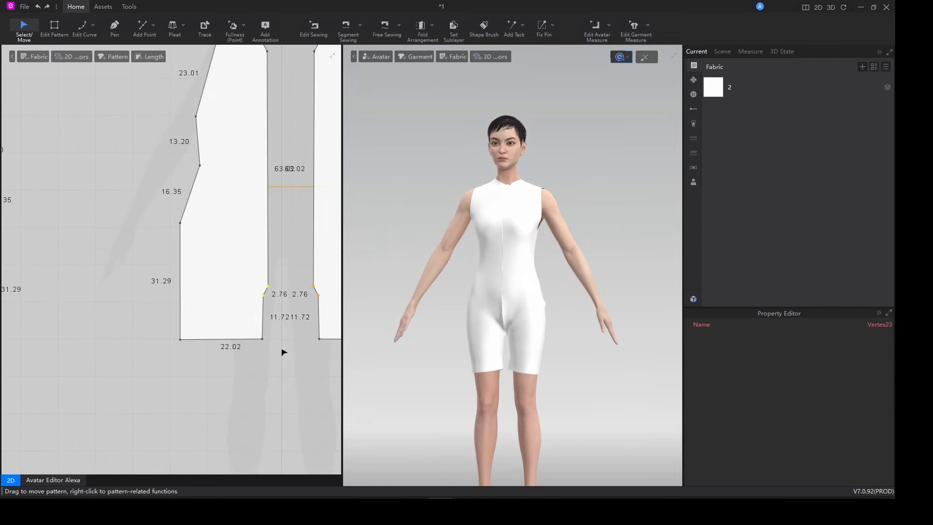
{"action": "left_click", "coordinate": [295, 382]}
{"action": "key", "text": "z"}
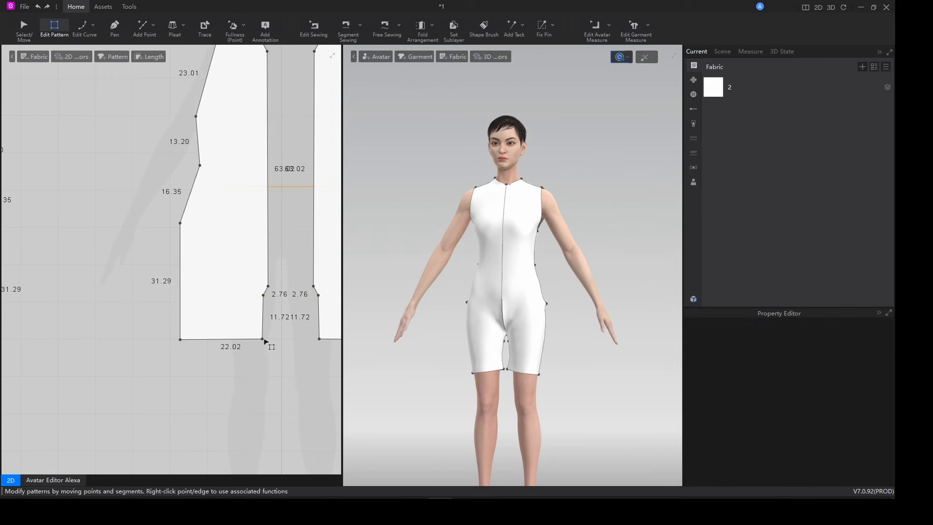
{"action": "left_click_drag", "start_coordinate": [263, 340], "coordinate": [261, 344]}
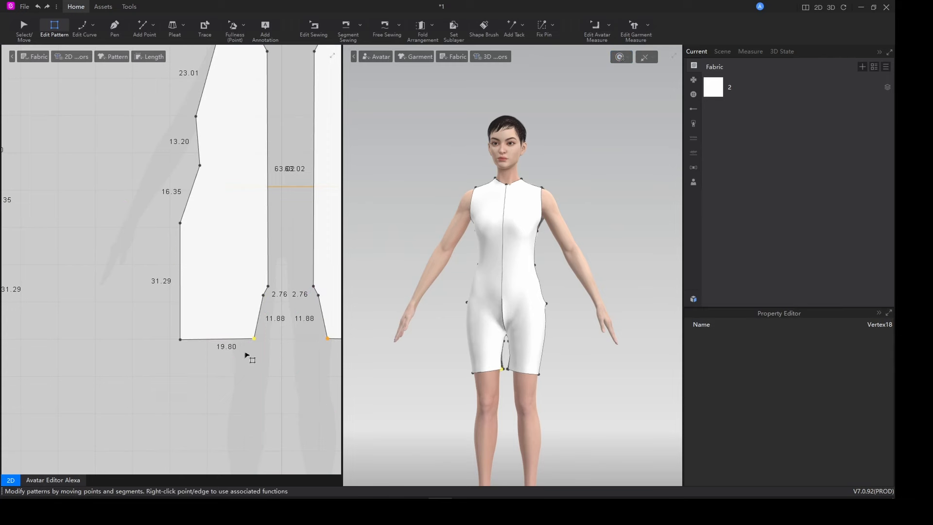
{"action": "scroll", "coordinate": [246, 356], "scroll_direction": "down", "scroll_amount": 6}
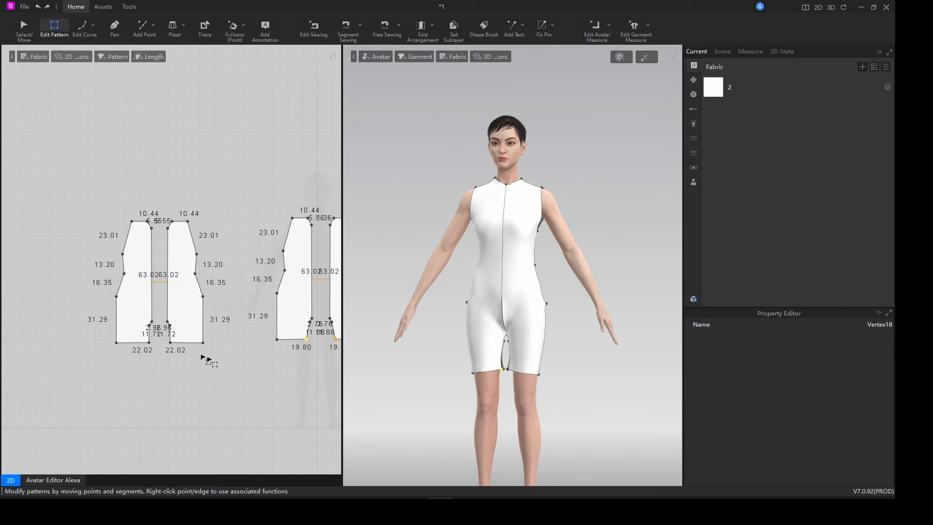
{"action": "scroll", "coordinate": [151, 354], "scroll_direction": "up", "scroll_amount": 3}
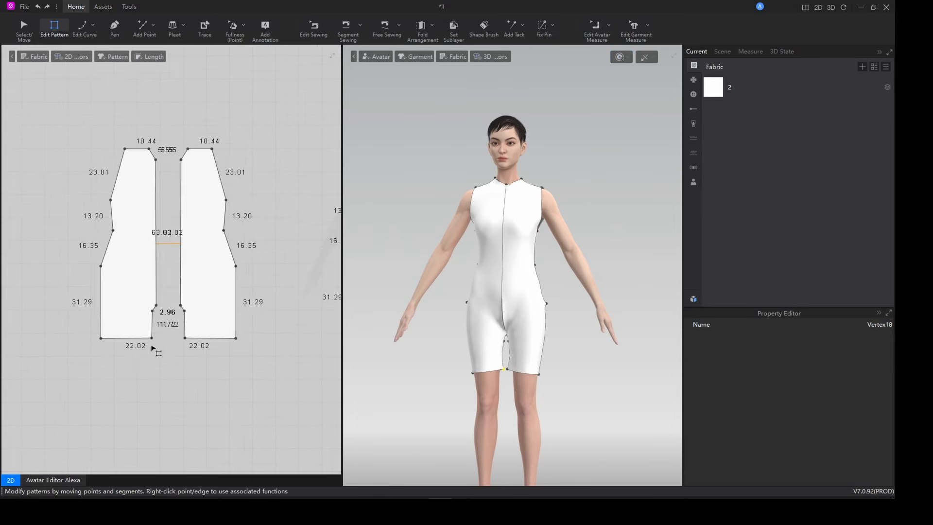
{"action": "left_click", "coordinate": [180, 358]}
Move the inner hem points of the front and back panels together to narrow each hem to about 19.28 cm, and simulate.
{"action": "middle_click_drag", "start_coordinate": [290, 375], "coordinate": [209, 376]}
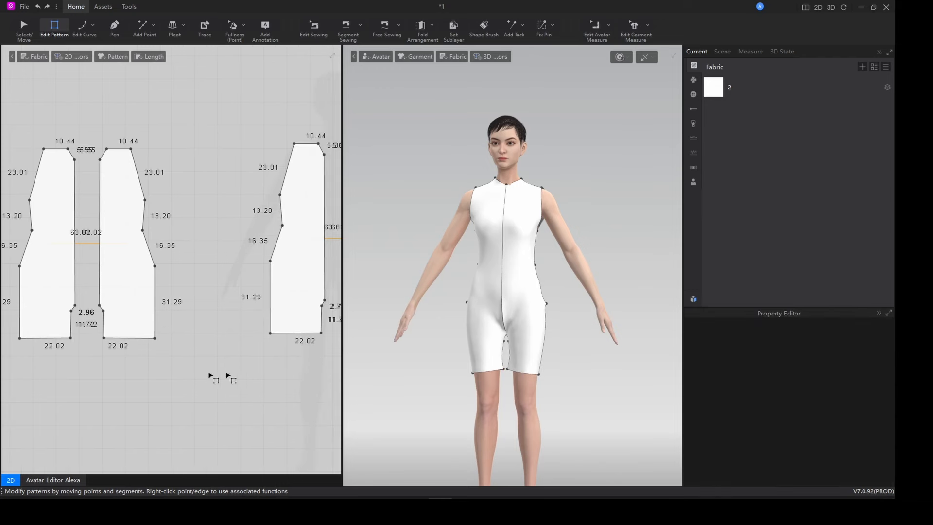
{"action": "left_click", "coordinate": [320, 334]}
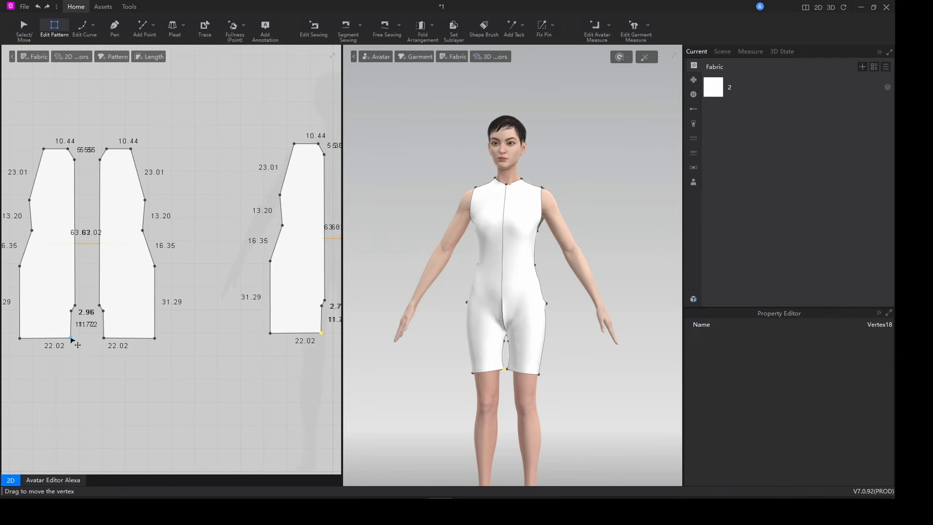
{"action": "left_click_drag", "start_coordinate": [72, 340], "coordinate": [72, 340]}
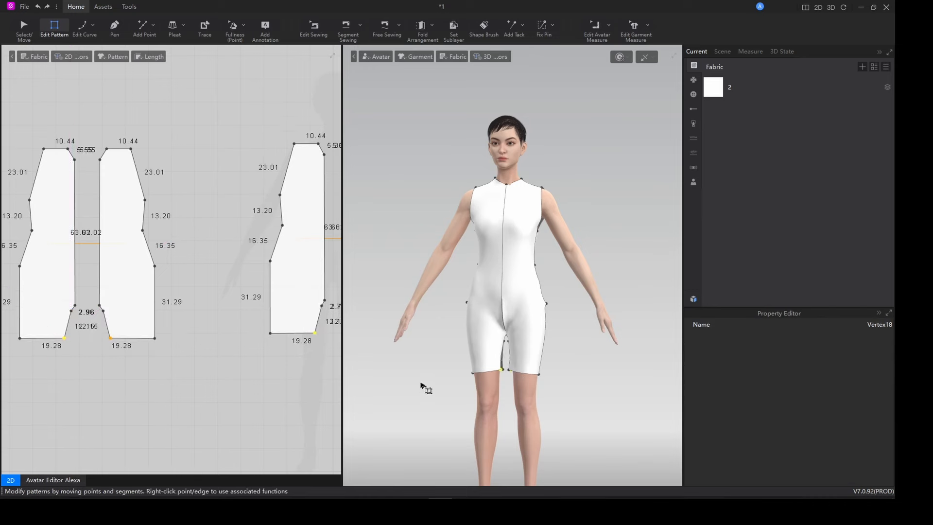
{"action": "key", "text": "space"}
{"action": "mouse_move", "coordinate": [530, 387]}
{"action": "right_mouse_down"}
{"action": "mouse_move", "coordinate": [596, 389]}
{"action": "mouse_move", "coordinate": [548, 397]}
{"action": "mouse_move", "coordinate": [534, 381]}
{"action": "right_mouse_up"}
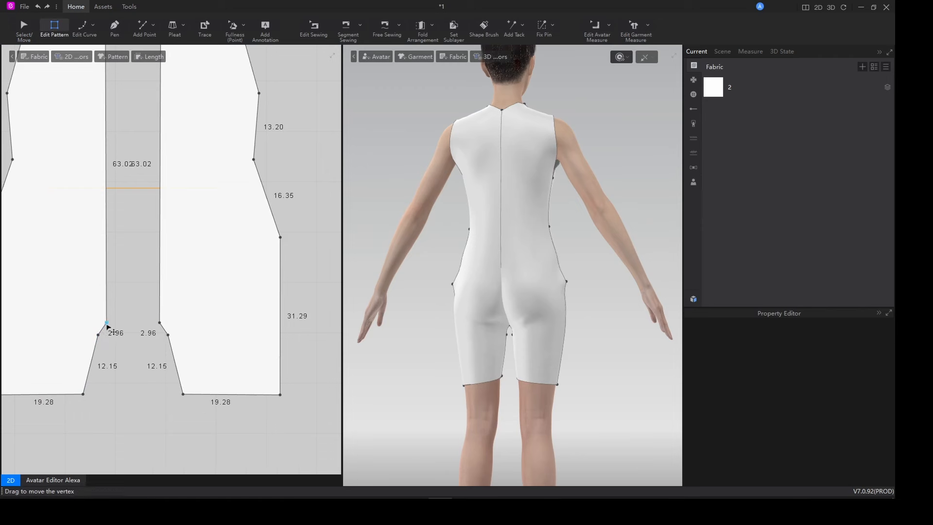
Move the back panels' short crotch edges toward the side seams for 63.85 cm center edges and 11.00 cm inseams, and simulate.
{"action": "left_click", "coordinate": [100, 335]}
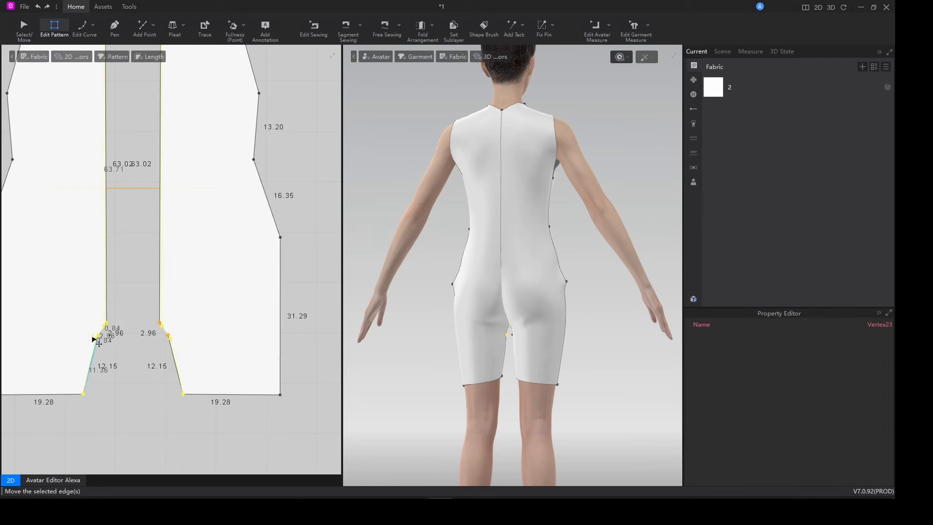
{"action": "left_click_drag", "start_coordinate": [94, 339], "coordinate": [84, 340]}
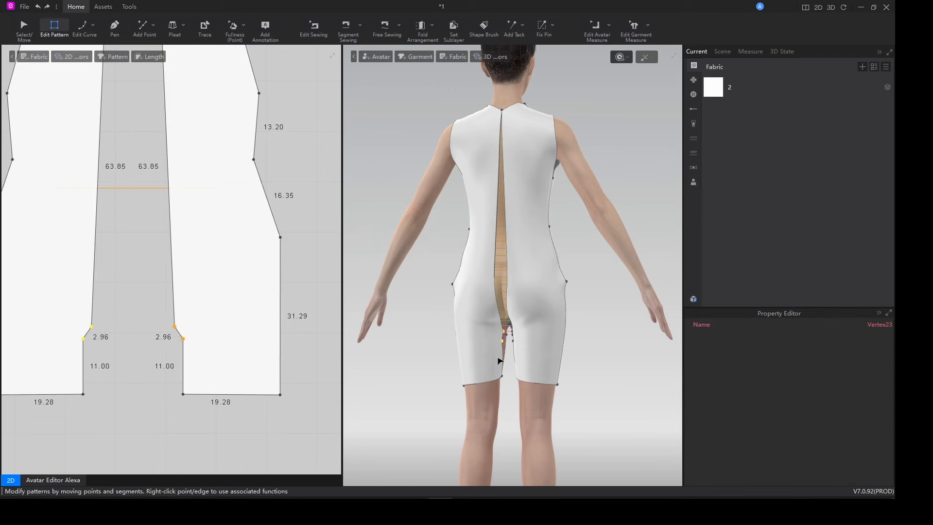
{"action": "key", "text": "space"}
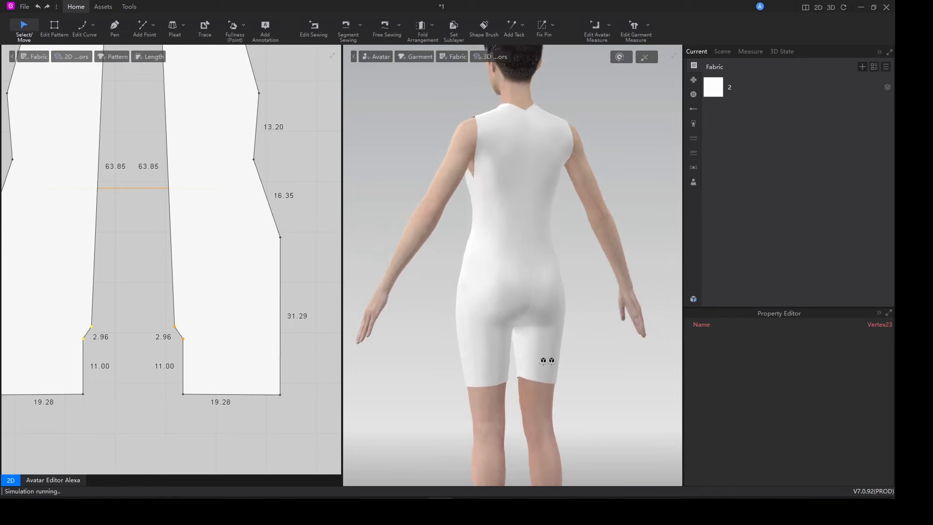
Move the front panels' short crotch edges toward the side seams to shorten the inseams to 11.83 cm, and simulate.
{"action": "scroll", "coordinate": [197, 363], "scroll_direction": "down", "scroll_amount": 5}
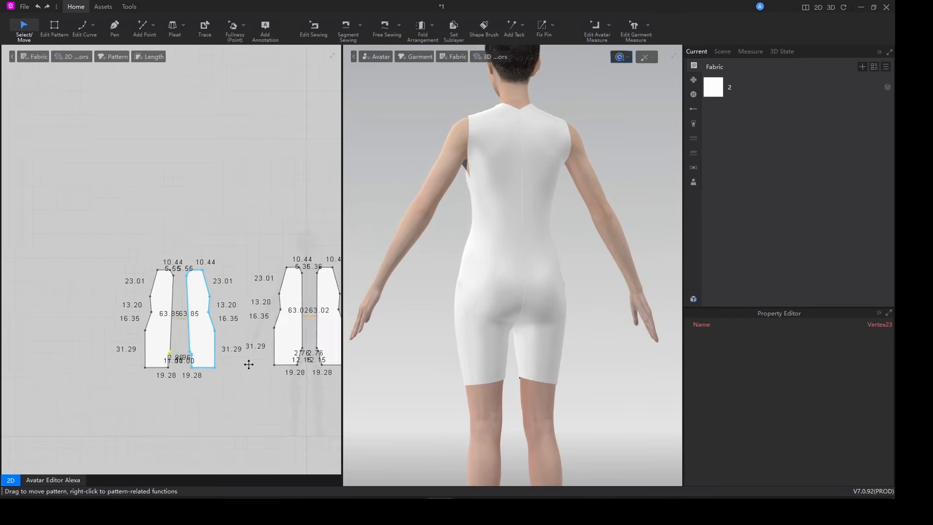
{"action": "scroll", "coordinate": [248, 365], "scroll_direction": "down", "scroll_amount": 1}
{"action": "middle_click_drag", "start_coordinate": [286, 363], "coordinate": [216, 359]}
{"action": "scroll", "coordinate": [216, 360], "scroll_direction": "up", "scroll_amount": 4}
{"action": "right_click_drag", "start_coordinate": [452, 368], "coordinate": [548, 365]}
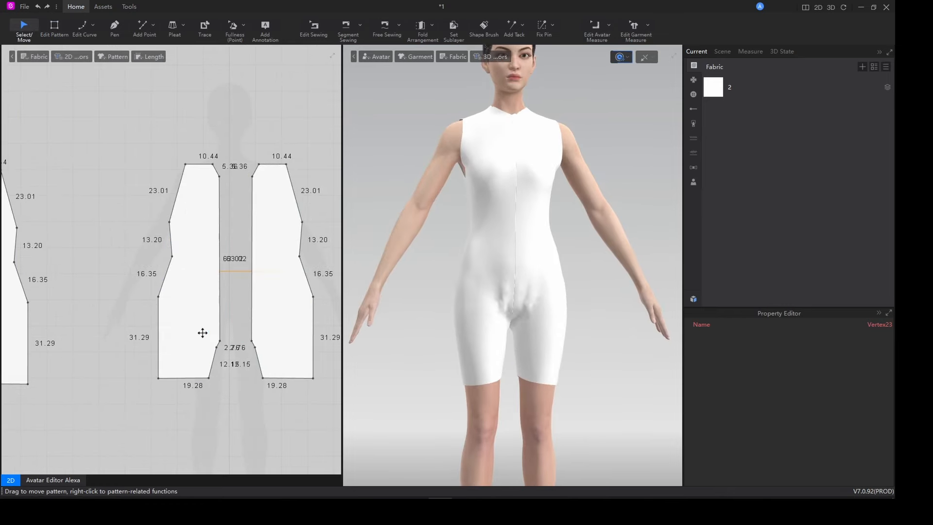
{"action": "scroll", "coordinate": [204, 333], "scroll_direction": "up", "scroll_amount": 3}
{"action": "key", "text": "z"}
{"action": "left_click", "coordinate": [226, 360]}
{"action": "mouse_move", "coordinate": [226, 362]}
{"action": "left_mouse_down"}
{"action": "mouse_move", "coordinate": [233, 355]}
{"action": "mouse_move", "coordinate": [217, 347]}
{"action": "left_mouse_up"}
{"action": "key", "text": "space"}
{"action": "mouse_move", "coordinate": [506, 367]}
{"action": "right_mouse_down"}
{"action": "mouse_move", "coordinate": [537, 367]}
{"action": "mouse_move", "coordinate": [508, 367]}
{"action": "right_mouse_up"}
Inspect the garment with the avatar hidden and shown again, and save the project.
{"action": "scroll", "coordinate": [235, 358], "scroll_direction": "down", "scroll_amount": 10}
{"action": "middle_click_drag", "start_coordinate": [215, 348], "coordinate": [195, 328]}
{"action": "right_click_drag", "start_coordinate": [511, 337], "coordinate": [611, 336]}
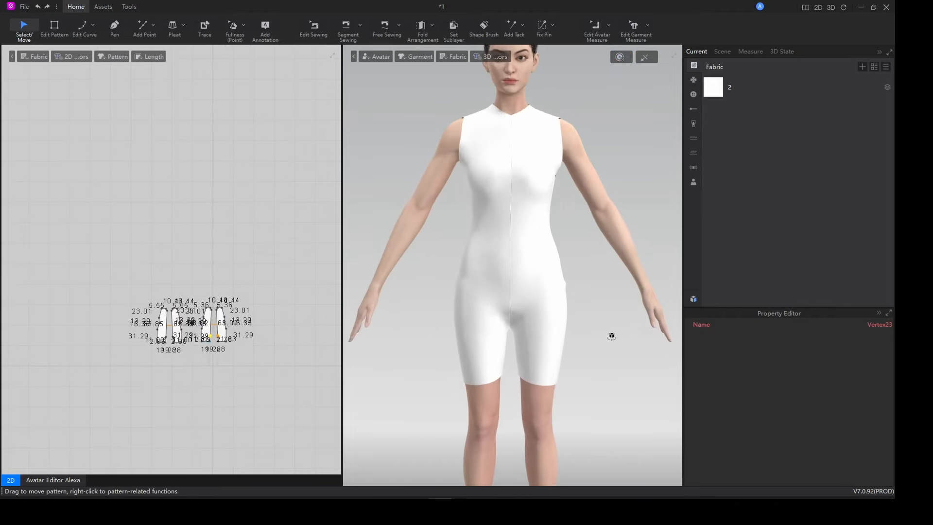
{"action": "left_click", "coordinate": [600, 319]}
{"action": "mouse_move", "coordinate": [552, 327]}
{"action": "right_mouse_down"}
{"action": "mouse_move", "coordinate": [618, 333]}
{"action": "mouse_move", "coordinate": [490, 335]}
{"action": "mouse_move", "coordinate": [564, 334]}
{"action": "right_mouse_up"}
{"action": "key", "text": "shift+a"}
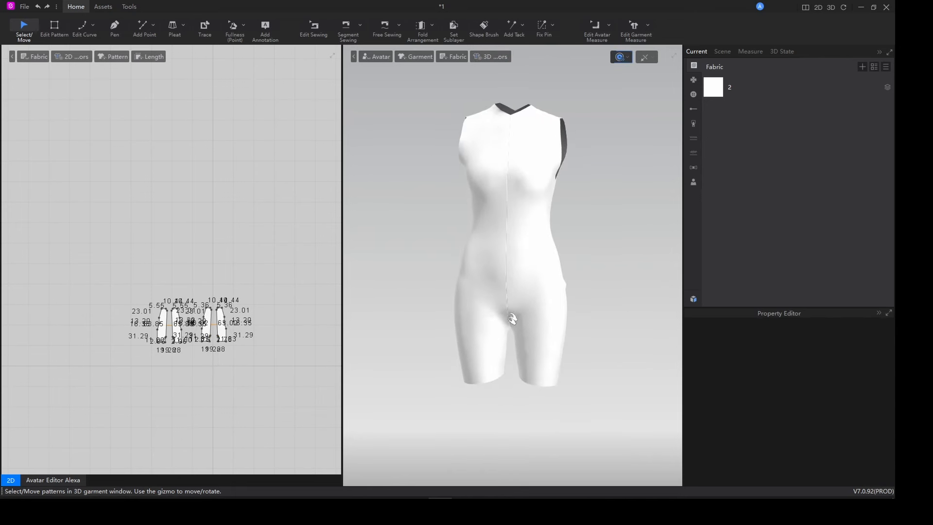
{"action": "key", "text": "shift+a"}
{"action": "scroll", "coordinate": [581, 351], "scroll_direction": "up", "scroll_amount": 2}
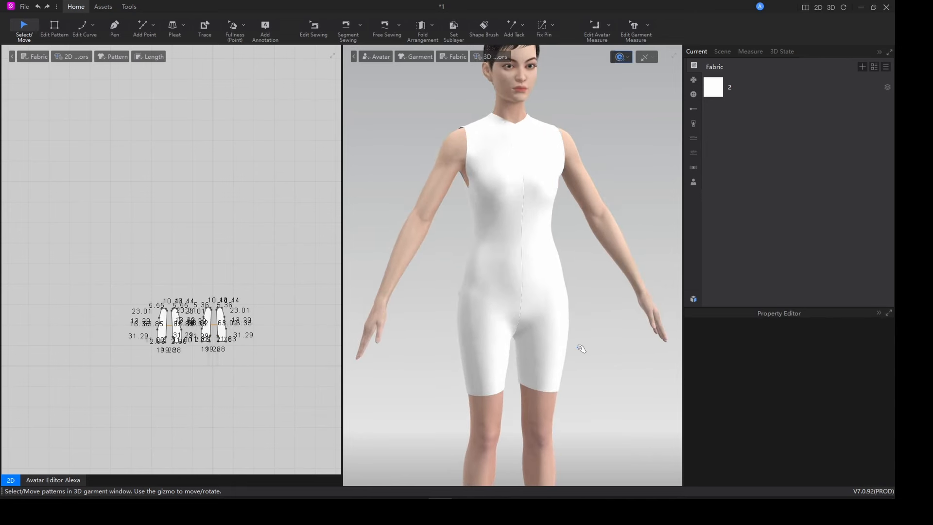
{"action": "key", "text": "ctrl+s"}
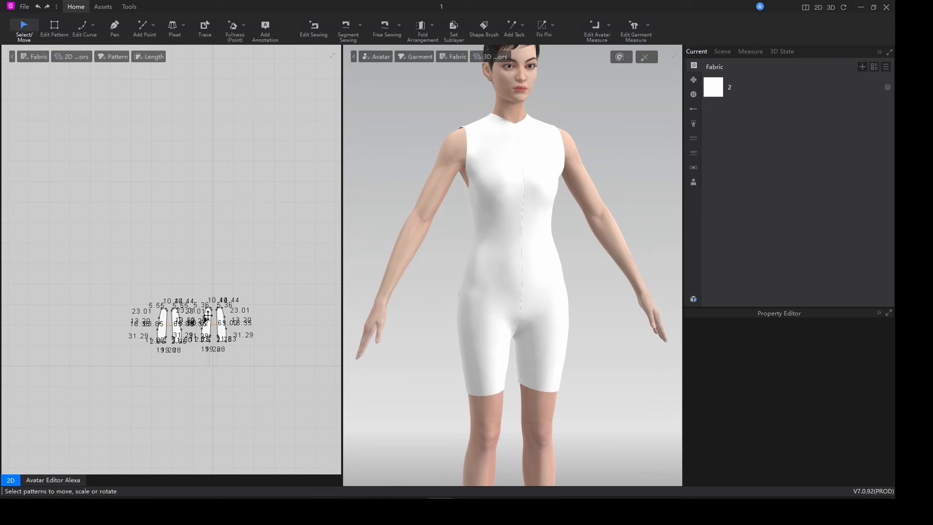
Curve the front panels' neckline edges inward into rounded necklines about 6.07 cm long.
{"action": "scroll", "coordinate": [207, 316], "scroll_direction": "up", "scroll_amount": 10}
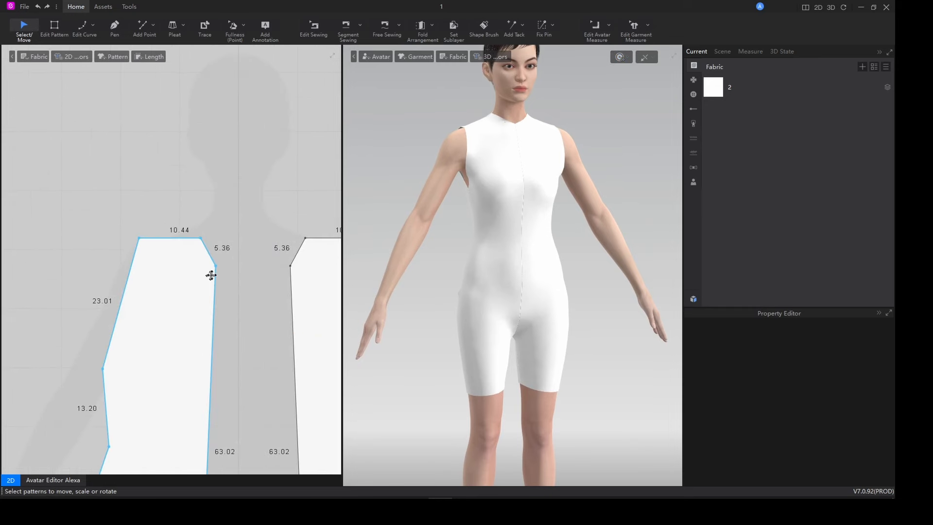
{"action": "key", "text": "v"}
{"action": "scroll", "coordinate": [210, 267], "scroll_direction": "up", "scroll_amount": 3}
{"action": "left_click_drag", "start_coordinate": [215, 261], "coordinate": [215, 278]}
{"action": "scroll", "coordinate": [258, 189], "scroll_direction": "down", "scroll_amount": 5}
{"action": "scroll", "coordinate": [228, 281], "scroll_direction": "up", "scroll_amount": 5}
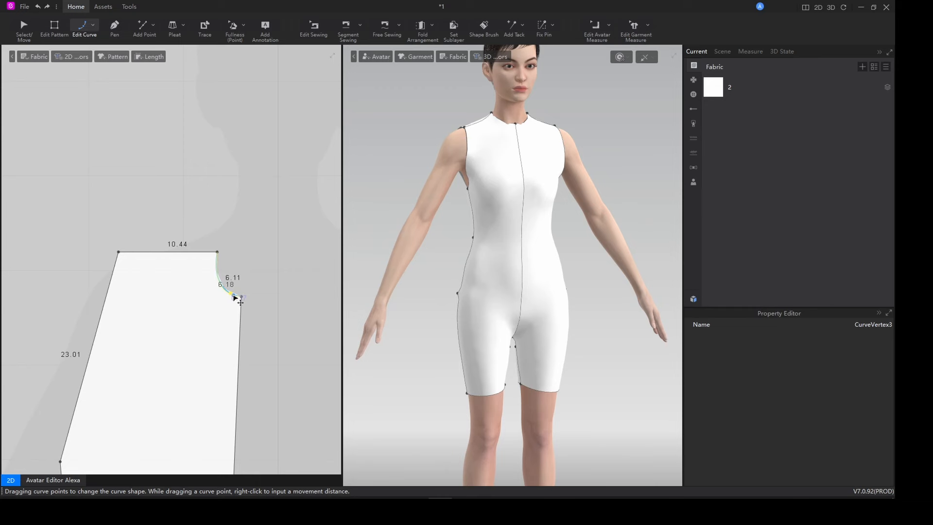
{"action": "scroll", "coordinate": [234, 297], "scroll_direction": "up", "scroll_amount": 3}
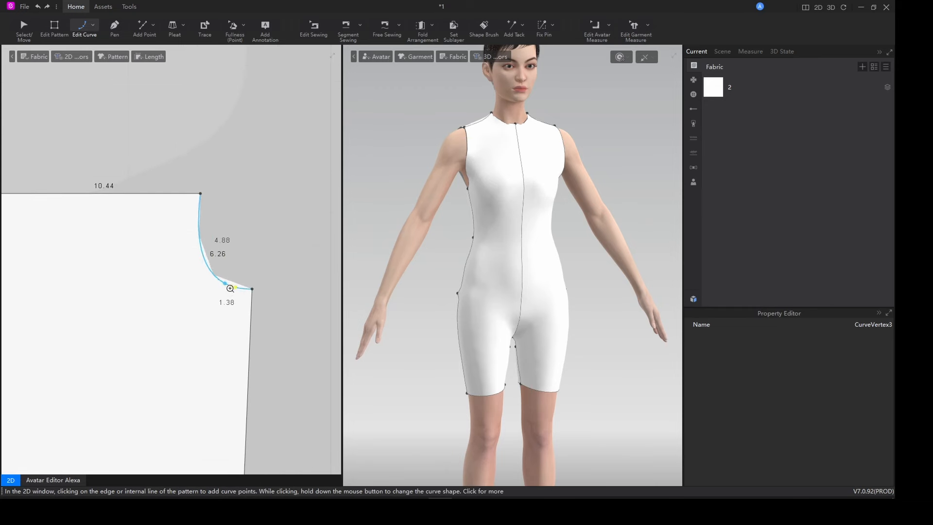
{"action": "left_click_drag", "start_coordinate": [234, 285], "coordinate": [235, 285]}
{"action": "scroll", "coordinate": [231, 305], "scroll_direction": "up", "scroll_amount": 3}
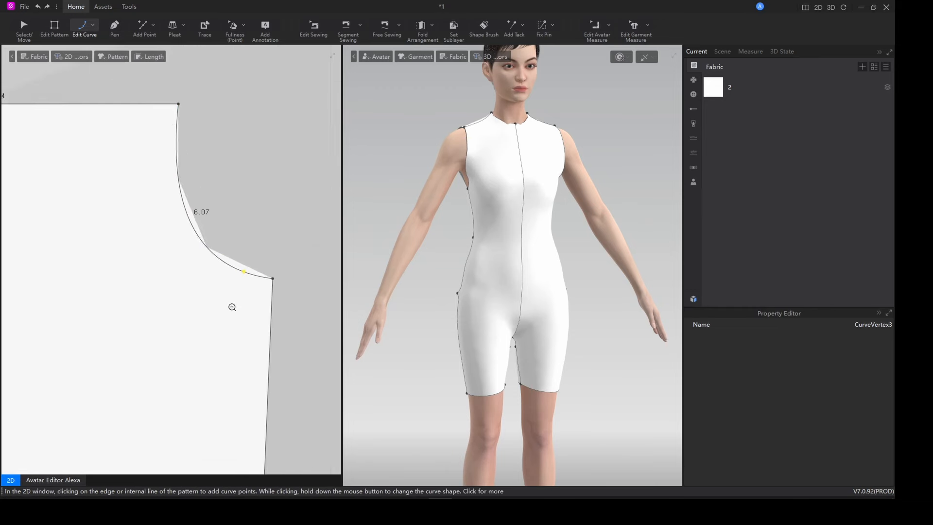
Raise the back panels' center neck points and curve the neckline edges slightly to a length of about 3.02 cm.
{"action": "scroll", "coordinate": [230, 306], "scroll_direction": "down", "scroll_amount": 10}
{"action": "middle_click_drag", "start_coordinate": [225, 339], "coordinate": [259, 327]}
{"action": "scroll", "coordinate": [264, 299], "scroll_direction": "up", "scroll_amount": 6}
{"action": "scroll", "coordinate": [267, 292], "scroll_direction": "down", "scroll_amount": 5}
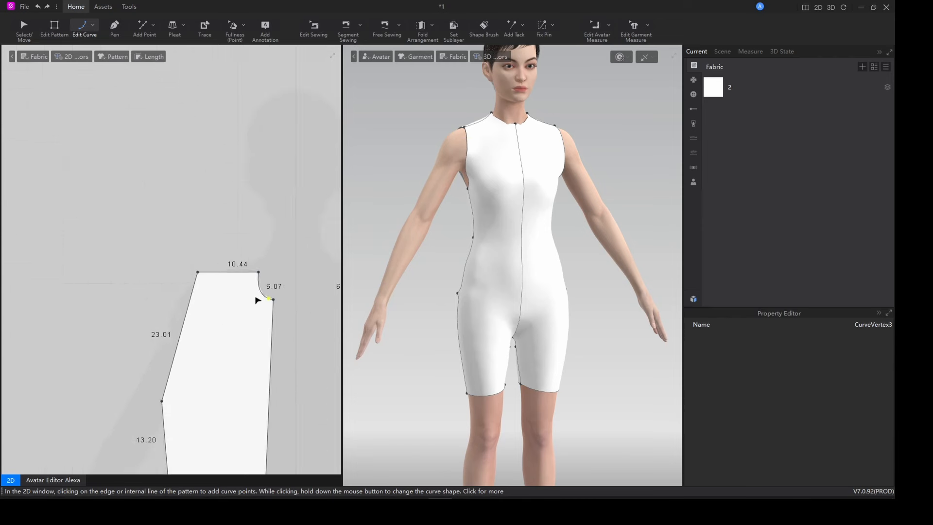
{"action": "scroll", "coordinate": [171, 202], "scroll_direction": "up", "scroll_amount": 5}
{"action": "scroll", "coordinate": [407, 247], "scroll_direction": "up", "scroll_amount": 2}
{"action": "right_click_drag", "start_coordinate": [406, 247], "coordinate": [573, 265]}
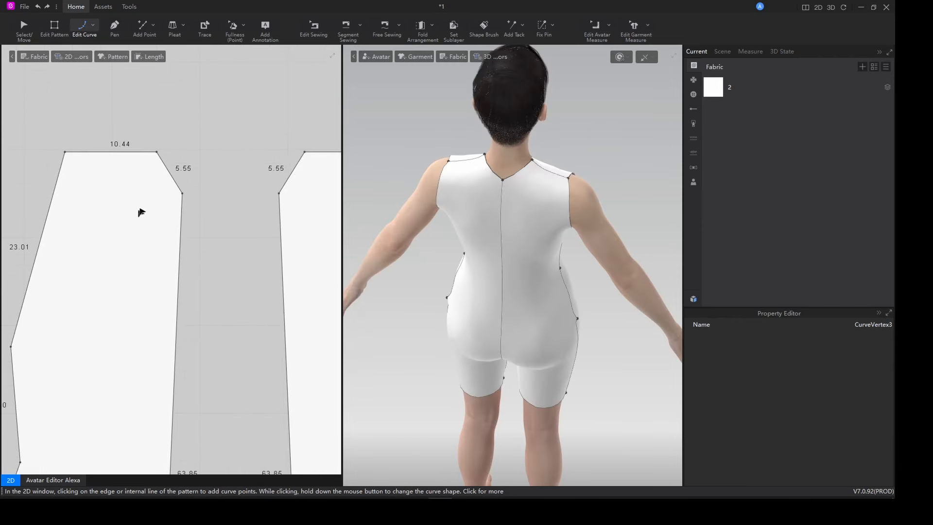
{"action": "scroll", "coordinate": [179, 151], "scroll_direction": "up", "scroll_amount": 3}
{"action": "key", "text": "z"}
{"action": "left_click_drag", "start_coordinate": [186, 237], "coordinate": [166, 167]}
{"action": "key", "text": "v"}
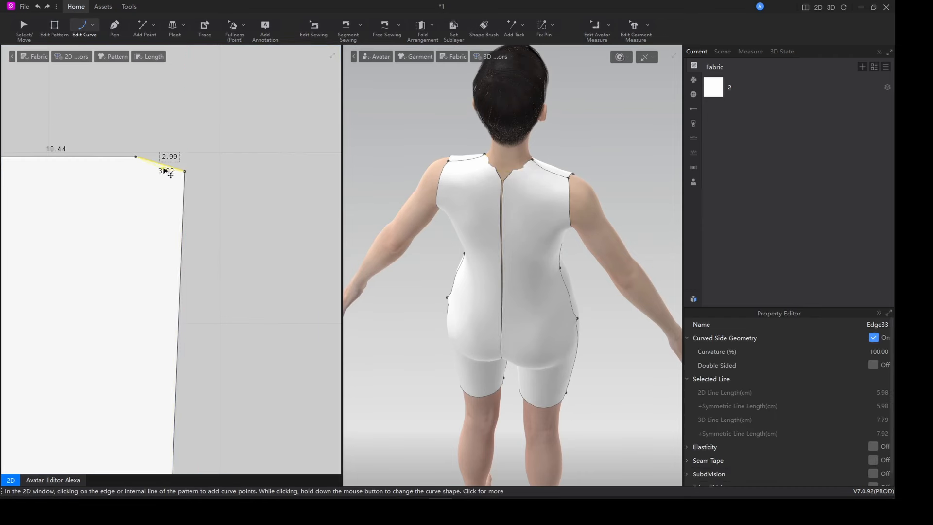
Simulate the reshaped necklines and inspect the garment's fit from the back, side and front.
{"action": "key", "text": "space"}
{"action": "right_click_drag", "start_coordinate": [473, 256], "coordinate": [540, 239]}
{"action": "scroll", "coordinate": [554, 248], "scroll_direction": "down", "scroll_amount": 5}
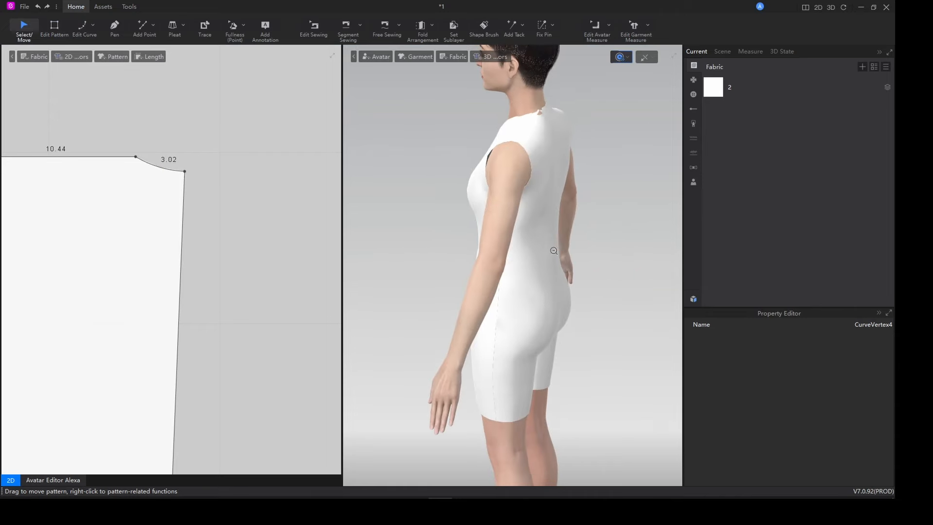
{"action": "right_click_drag", "start_coordinate": [475, 269], "coordinate": [575, 253]}
{"action": "key", "text": "space"}
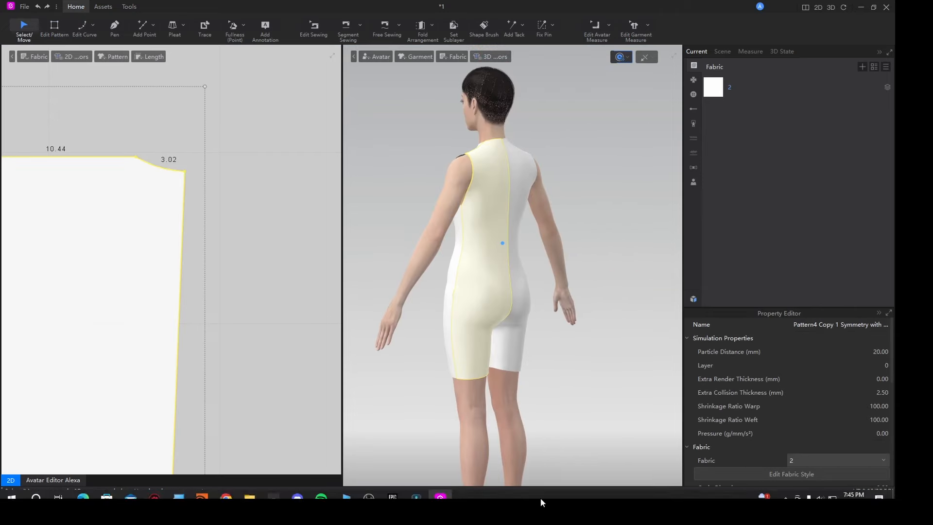
{"action": "right_click_drag", "start_coordinate": [493, 351], "coordinate": [346, 348]}
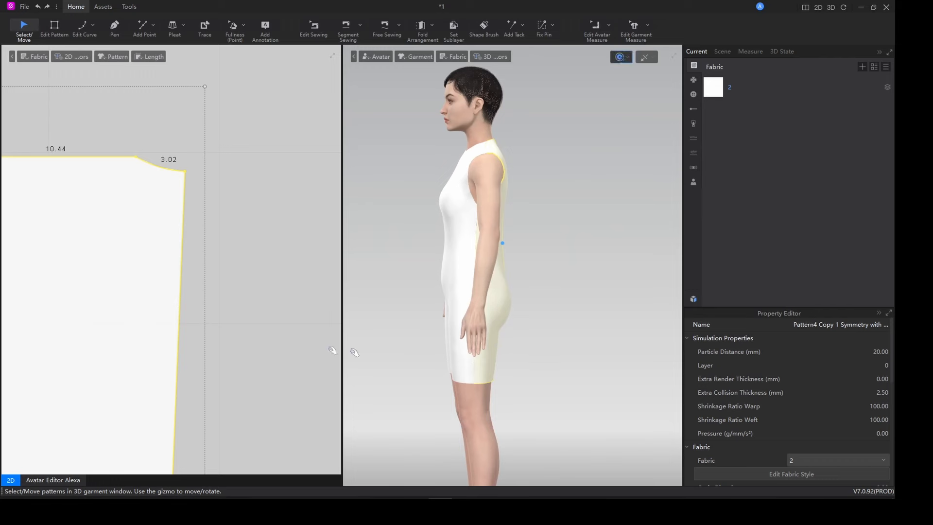
{"action": "scroll", "coordinate": [224, 333], "scroll_direction": "down", "scroll_amount": 10}
{"action": "scroll", "coordinate": [212, 328], "scroll_direction": "up", "scroll_amount": 5}
{"action": "scroll", "coordinate": [212, 328], "scroll_direction": "up", "scroll_amount": 6}
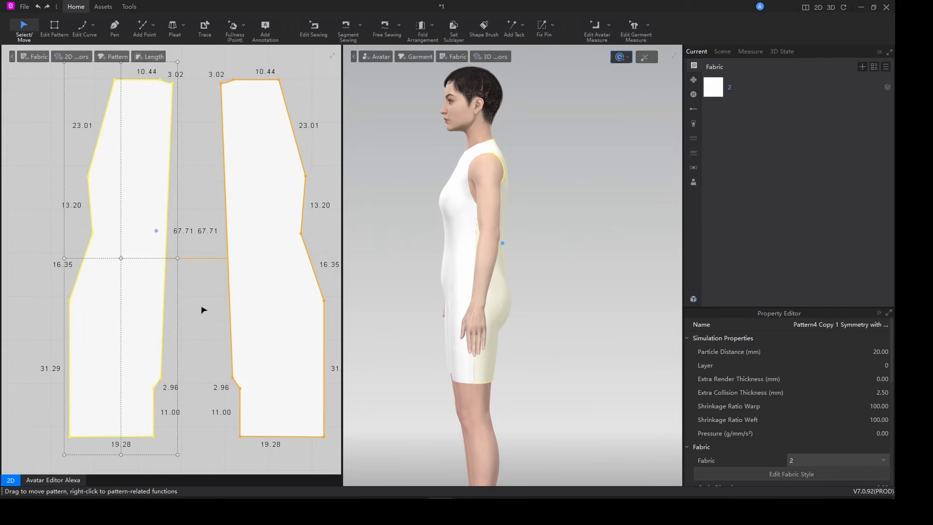
{"action": "scroll", "coordinate": [208, 310], "scroll_direction": "down", "scroll_amount": 3}
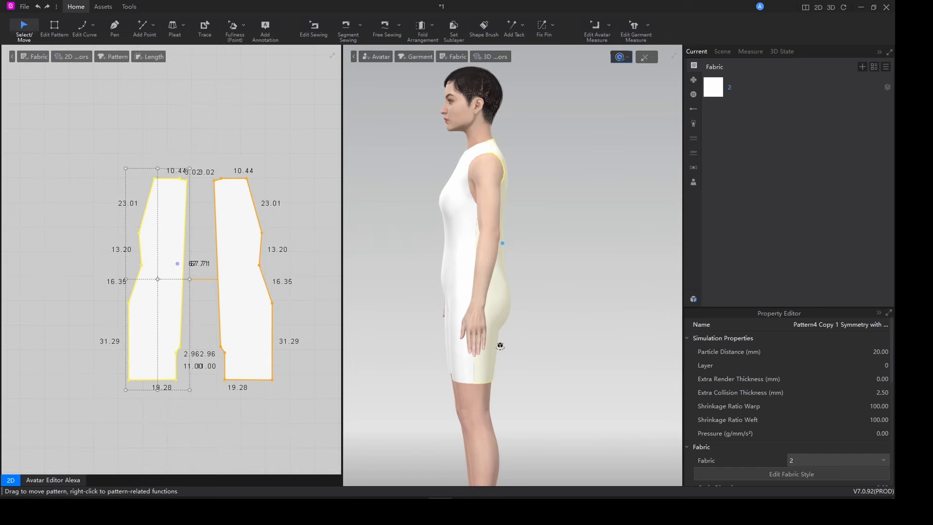
{"action": "right_click_drag", "start_coordinate": [500, 346], "coordinate": [602, 354]}
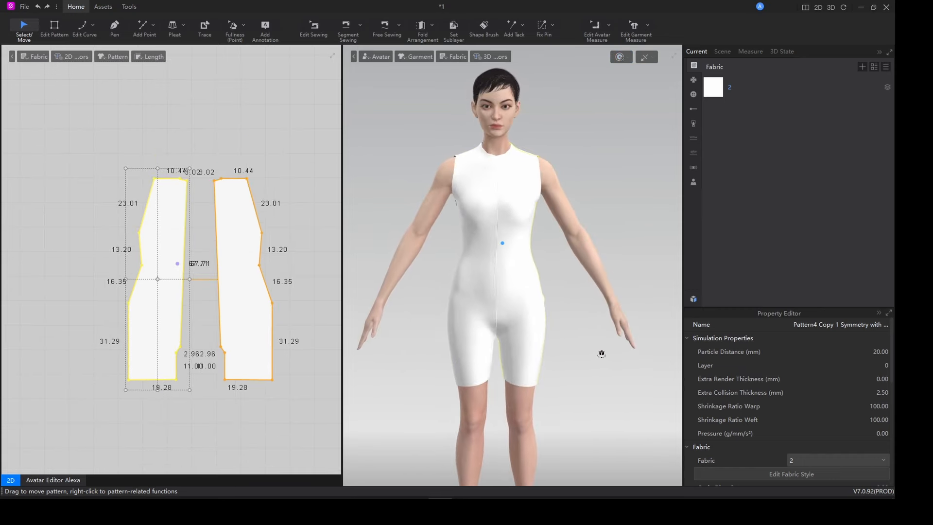
Move the back panels' waist points inward for side edges of 13.59 cm above and 17.48 cm below, and simulate.
{"action": "key", "text": "z"}
{"action": "scroll", "coordinate": [296, 267], "scroll_direction": "up", "scroll_amount": 3}
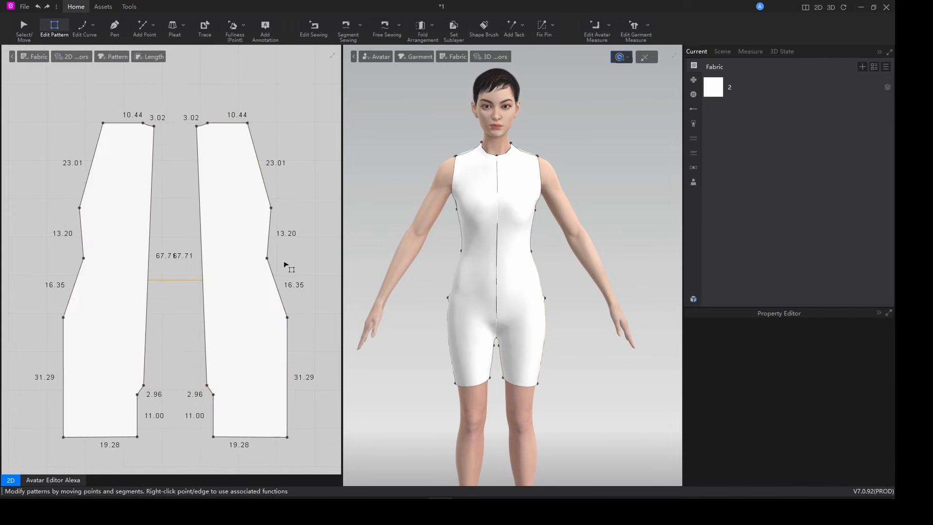
{"action": "left_click_drag", "start_coordinate": [266, 258], "coordinate": [257, 258]}
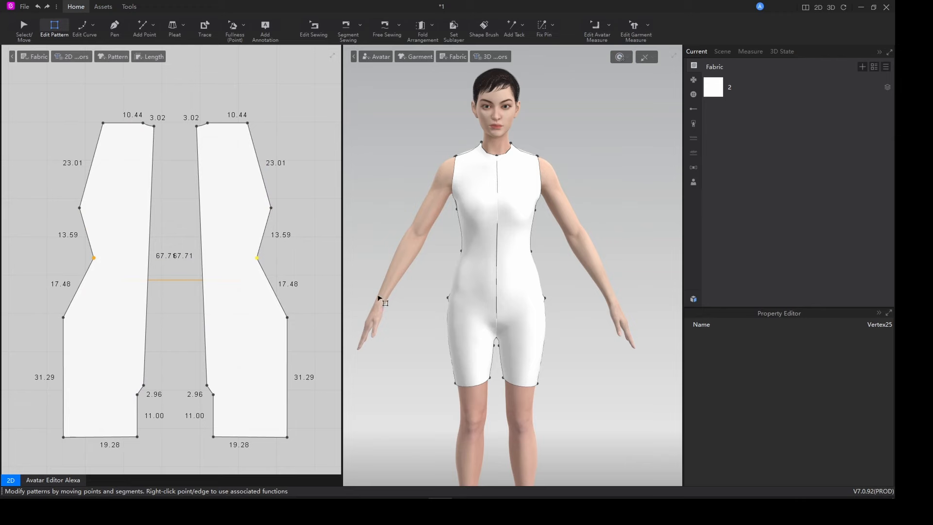
{"action": "right_click_drag", "start_coordinate": [379, 298], "coordinate": [665, 296]}
{"action": "key", "text": "space"}
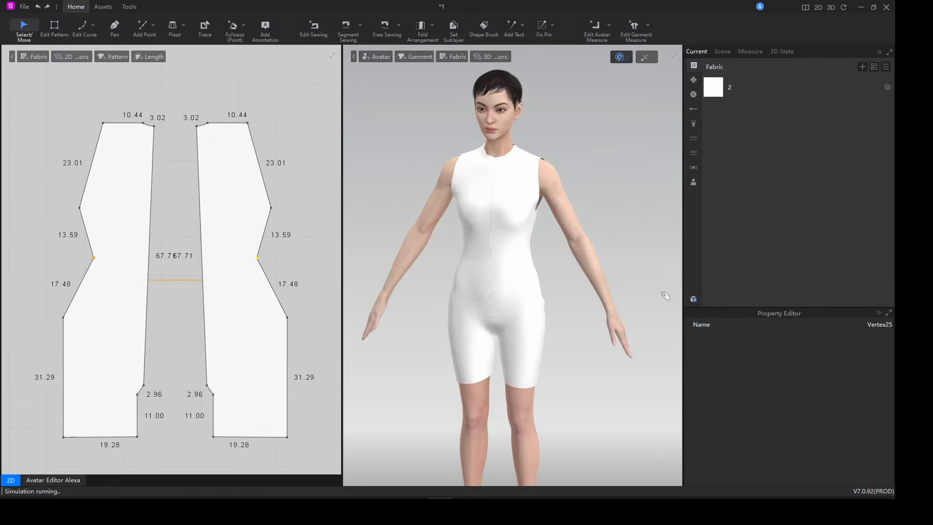
Move the front panels' waist points inward for side edges of 13.56 cm above and 17.92 cm below, and simulate.
{"action": "scroll", "coordinate": [227, 285], "scroll_direction": "down", "scroll_amount": 5}
{"action": "scroll", "coordinate": [179, 296], "scroll_direction": "up", "scroll_amount": 5}
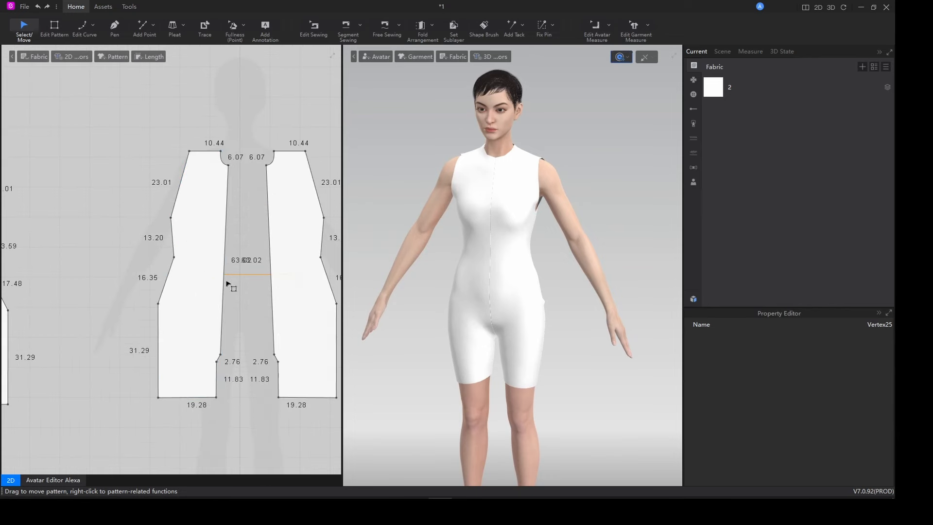
{"action": "key", "text": "z"}
{"action": "left_click_drag", "start_coordinate": [177, 263], "coordinate": [185, 263]}
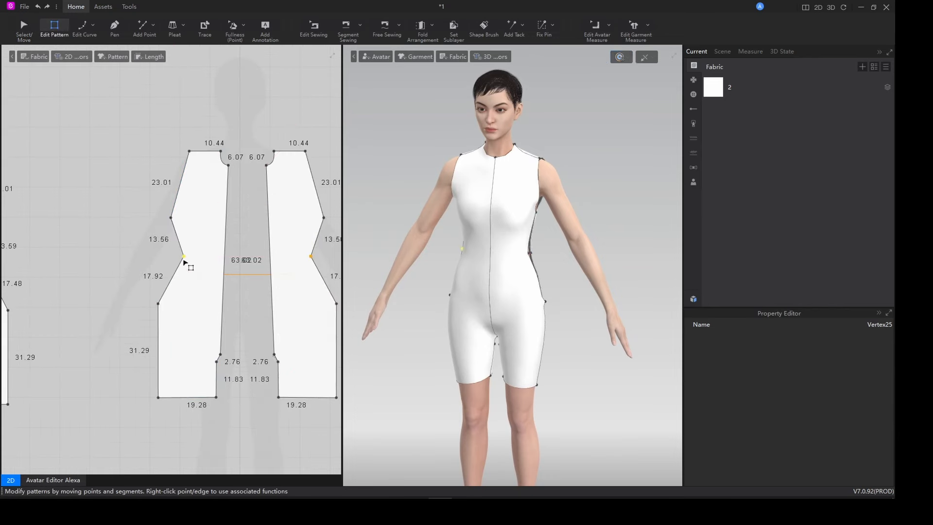
{"action": "key", "text": "space"}
{"action": "right_click_drag", "start_coordinate": [664, 305], "coordinate": [535, 302]}
{"action": "scroll", "coordinate": [175, 219], "scroll_direction": "up", "scroll_amount": 1}
Move the front panels' underarm points inward for armhole edges of 22.28 cm and upper side edges of 13.11 cm.
{"action": "key", "text": "z"}
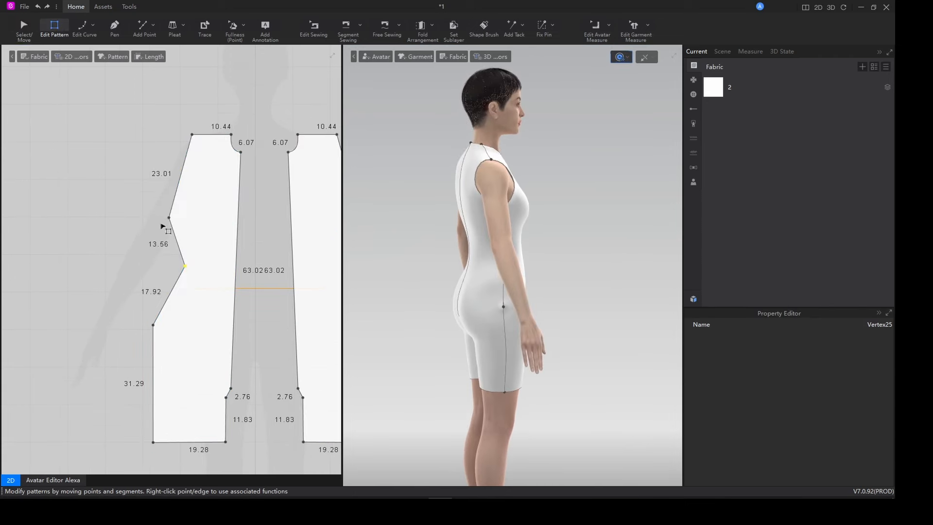
{"action": "left_click", "coordinate": [169, 217]}
{"action": "left_click_drag", "start_coordinate": [176, 218], "coordinate": [177, 218]}
{"action": "scroll", "coordinate": [93, 250], "scroll_direction": "down", "scroll_amount": 2}
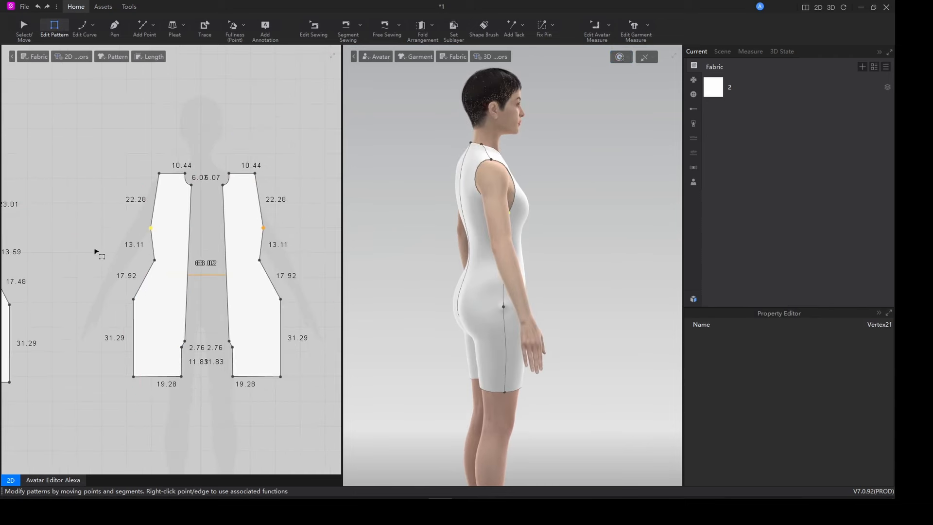
Move the back panels' underarm points inward for armhole edges of 22.24 cm and upper side edges of 13.35 cm, and simulate.
{"action": "middle_click_drag", "start_coordinate": [96, 251], "coordinate": [195, 241]}
{"action": "middle_click_drag", "start_coordinate": [64, 263], "coordinate": [173, 261]}
{"action": "scroll", "coordinate": [82, 229], "scroll_direction": "up", "scroll_amount": 1}
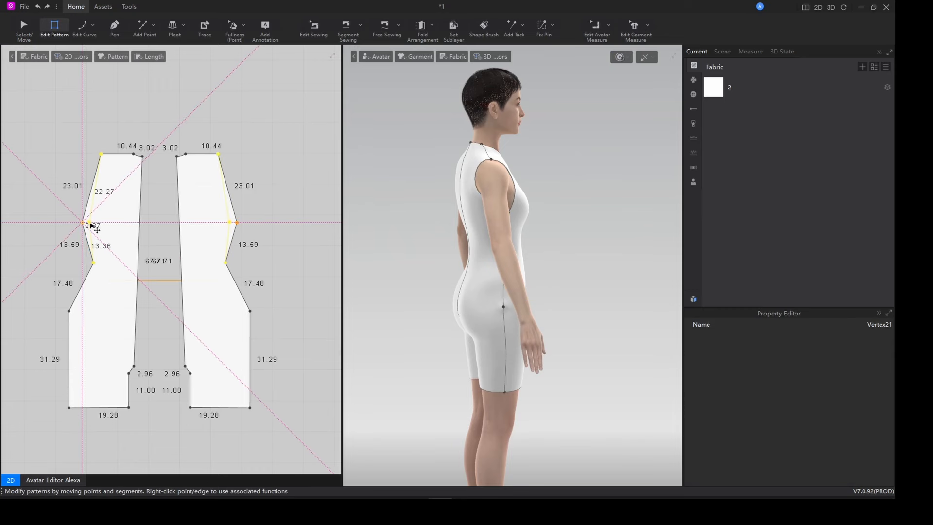
{"action": "left_click", "coordinate": [91, 223]}
{"action": "key", "text": "space"}
{"action": "right_click_drag", "start_coordinate": [553, 323], "coordinate": [473, 325]}
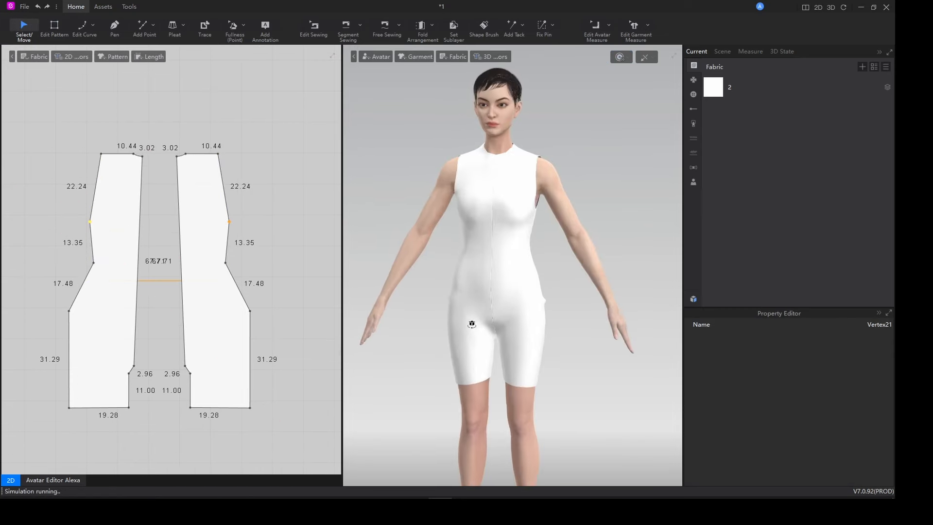
{"action": "right_click_drag", "start_coordinate": [577, 317], "coordinate": [529, 332]}
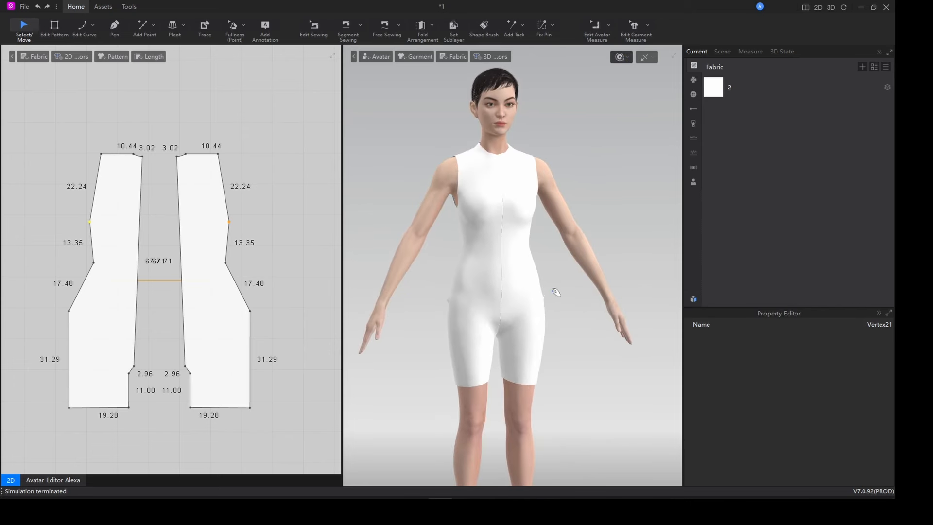
Round the front panel's underarm corner with Smooth Curve to a curve about 8.55 cm long.
{"action": "right_click", "coordinate": [219, 194]}
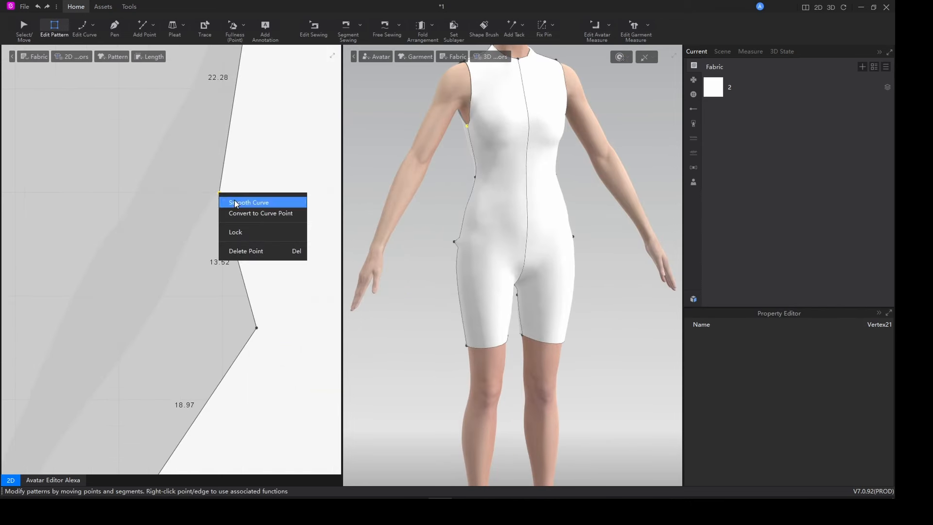
{"action": "left_click", "coordinate": [236, 203]}
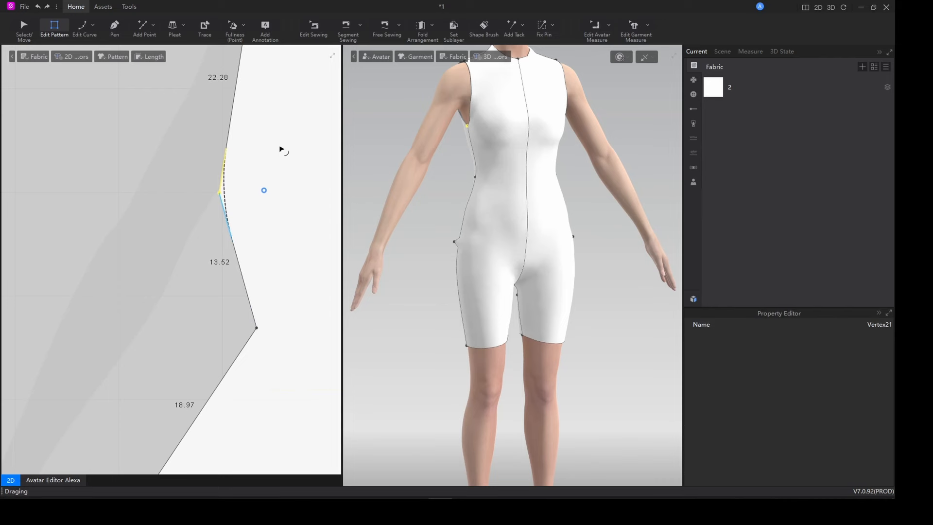
{"action": "left_click_drag", "start_coordinate": [280, 148], "coordinate": [280, 149]}
Round the front panel's waist corner with Smooth Curve to a curve about 9.50 cm long.
{"action": "middle_click_drag", "start_coordinate": [219, 307], "coordinate": [211, 223]}
{"action": "right_click", "coordinate": [247, 245]}
{"action": "left_click", "coordinate": [256, 253]}
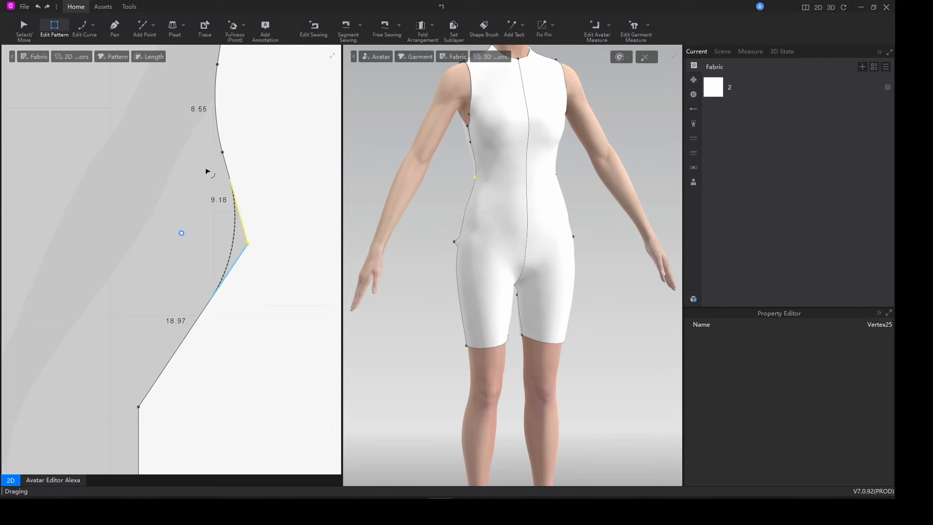
{"action": "left_click_drag", "start_coordinate": [201, 187], "coordinate": [246, 313]}
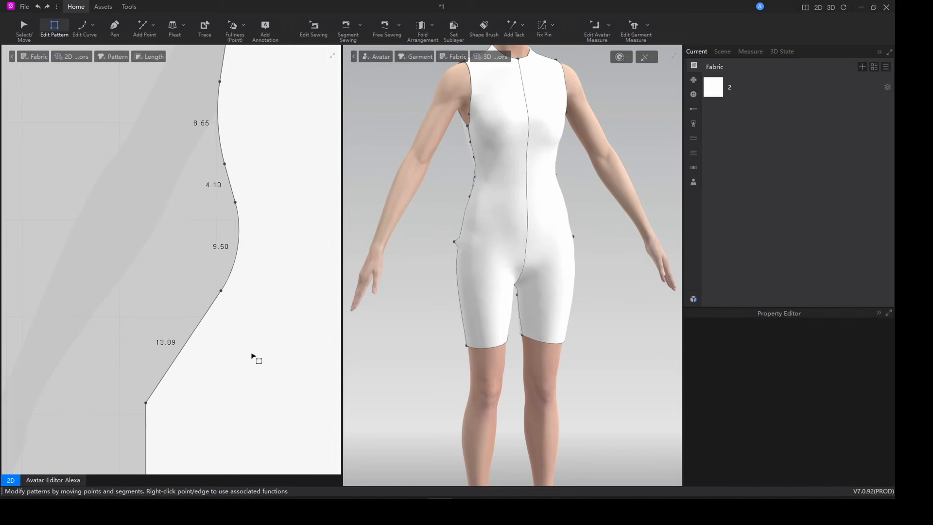
Round the front panel's hip corner with Smooth Curve to a curve about 19.30 cm long.
{"action": "middle_click_drag", "start_coordinate": [162, 411], "coordinate": [153, 332]}
{"action": "right_click", "coordinate": [135, 324]}
{"action": "left_click", "coordinate": [151, 330]}
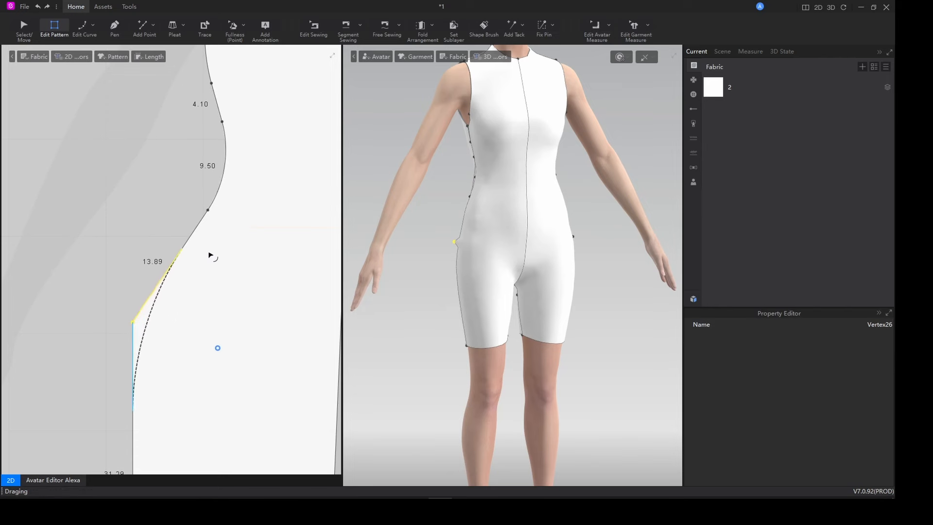
{"action": "left_click_drag", "start_coordinate": [219, 254], "coordinate": [228, 272]}
{"action": "scroll", "coordinate": [254, 312], "scroll_direction": "down", "scroll_amount": 5}
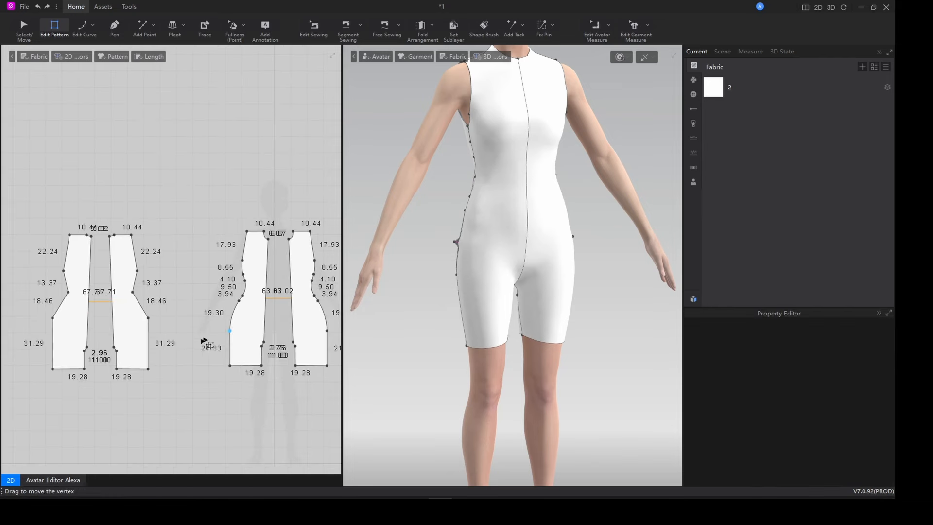
Try a Smooth Curve about 14.05 cm long on the back panel's underarm corner, and undo it.
{"action": "scroll", "coordinate": [119, 345], "scroll_direction": "up", "scroll_amount": 6}
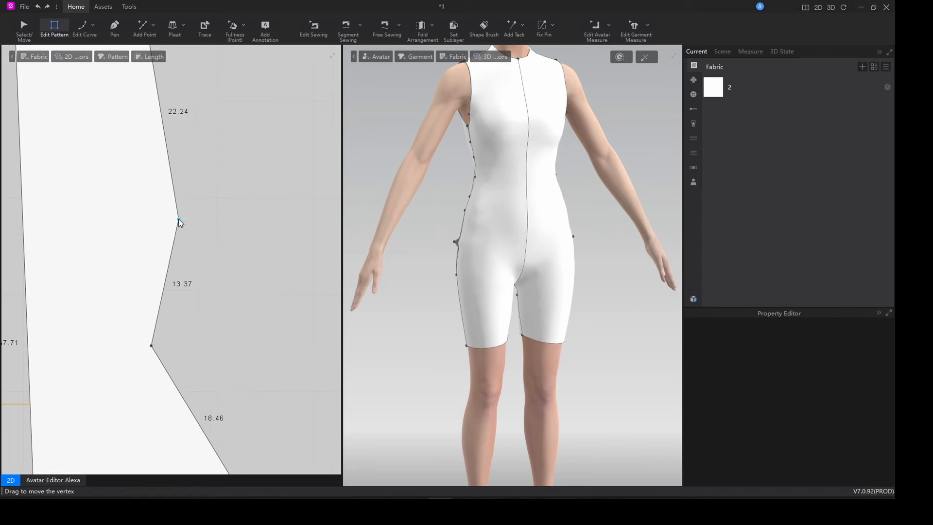
{"action": "right_click", "coordinate": [179, 219]}
{"action": "left_click", "coordinate": [197, 226]}
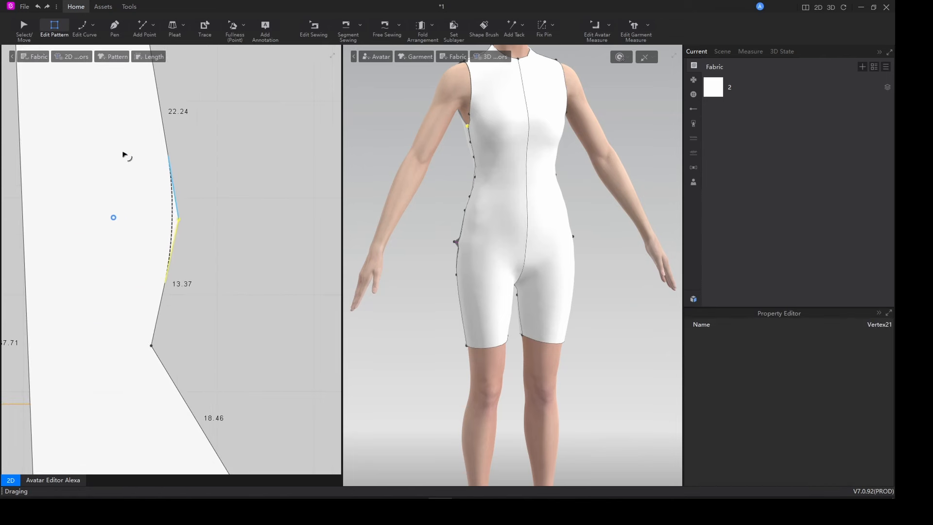
{"action": "left_click", "coordinate": [128, 324]}
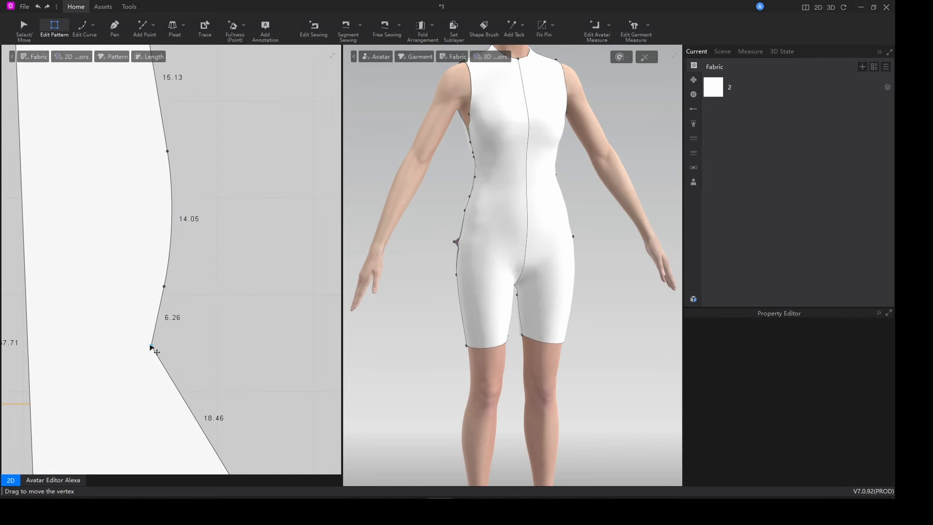
{"action": "key", "text": "ctrl+z"}
Round the back panel's underarm corner with Smooth Curve to a curve about 7.70 cm long.
{"action": "scroll", "coordinate": [187, 323], "scroll_direction": "down", "scroll_amount": 5}
{"action": "scroll", "coordinate": [121, 318], "scroll_direction": "up", "scroll_amount": 3}
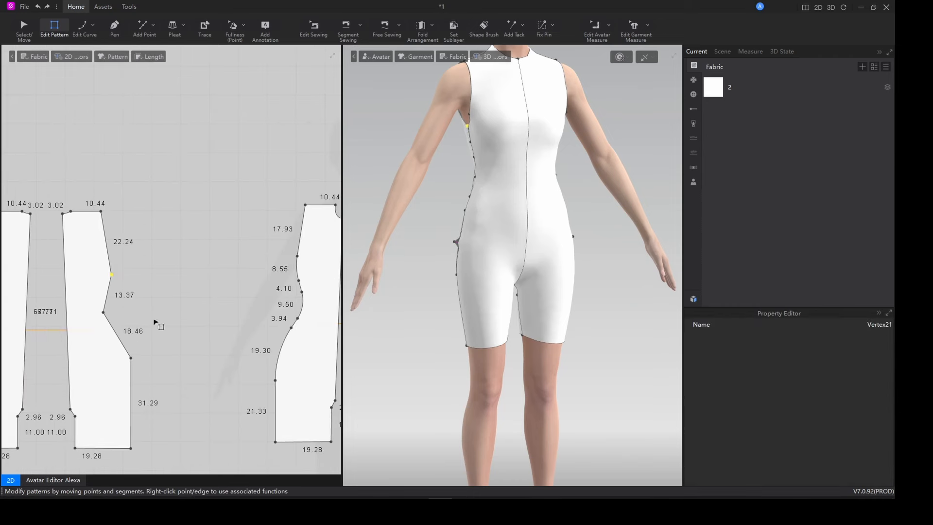
{"action": "scroll", "coordinate": [107, 300], "scroll_direction": "up", "scroll_amount": 4}
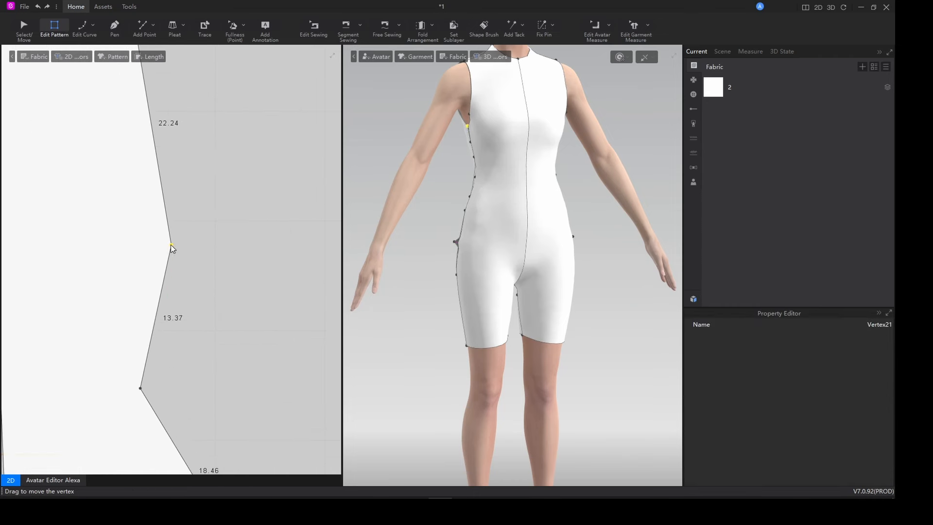
{"action": "mouse_move", "coordinate": [133, 253]}
{"action": "left_click_drag", "start_coordinate": [115, 218], "coordinate": [115, 217]}
Round the back panel's waist corner with Smooth Curve to a curve about 11.41 cm long.
{"action": "middle_click_drag", "start_coordinate": [146, 385], "coordinate": [170, 288]}
{"action": "right_click", "coordinate": [164, 293]}
{"action": "key", "text": "Escape"}
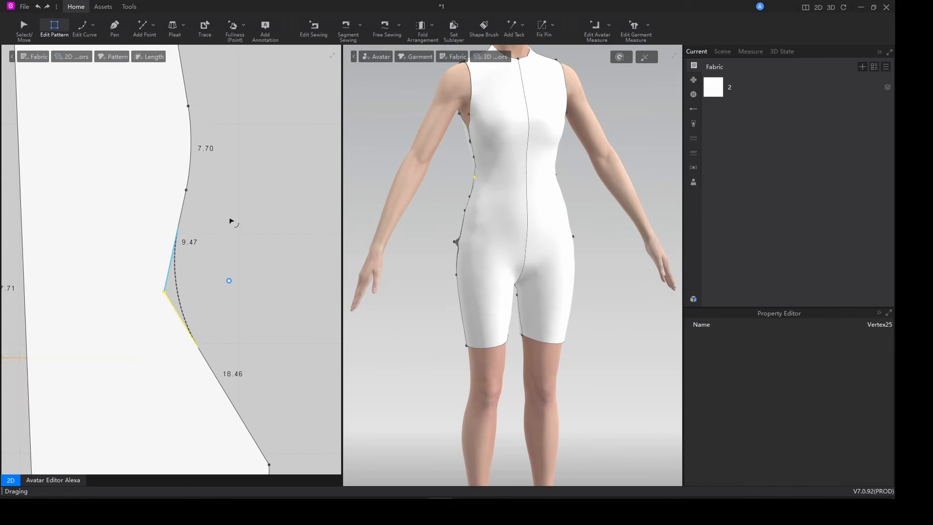
{"action": "left_click_drag", "start_coordinate": [229, 221], "coordinate": [230, 221]}
Round the back panel's hip corner with Smooth Curve to a curve about 18.45 cm long.
{"action": "scroll", "coordinate": [210, 310], "scroll_direction": "down", "scroll_amount": 4}
{"action": "middle_click_drag", "start_coordinate": [212, 326], "coordinate": [211, 209]}
{"action": "left_click", "coordinate": [242, 276]}
{"action": "mouse_move", "coordinate": [248, 285]}
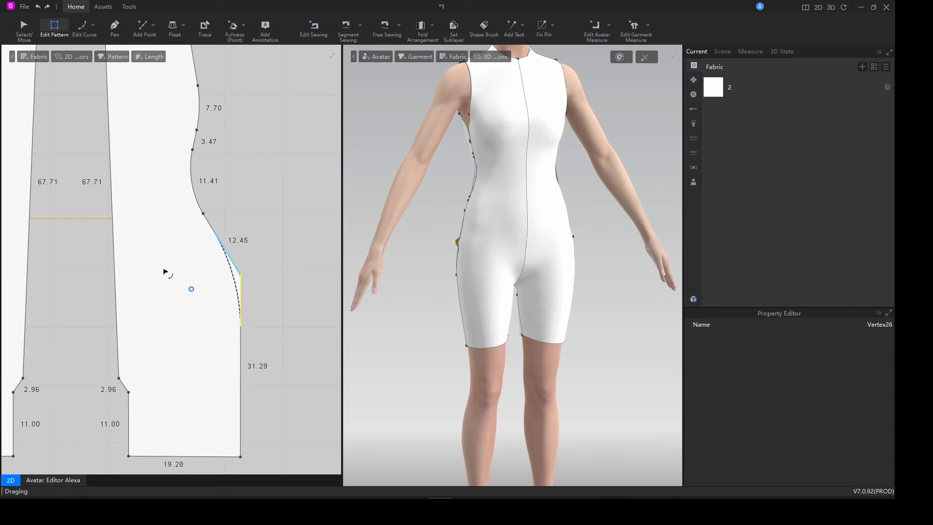
{"action": "left_click_drag", "start_coordinate": [161, 264], "coordinate": [162, 265]}
{"action": "scroll", "coordinate": [190, 323], "scroll_direction": "down", "scroll_amount": 5}
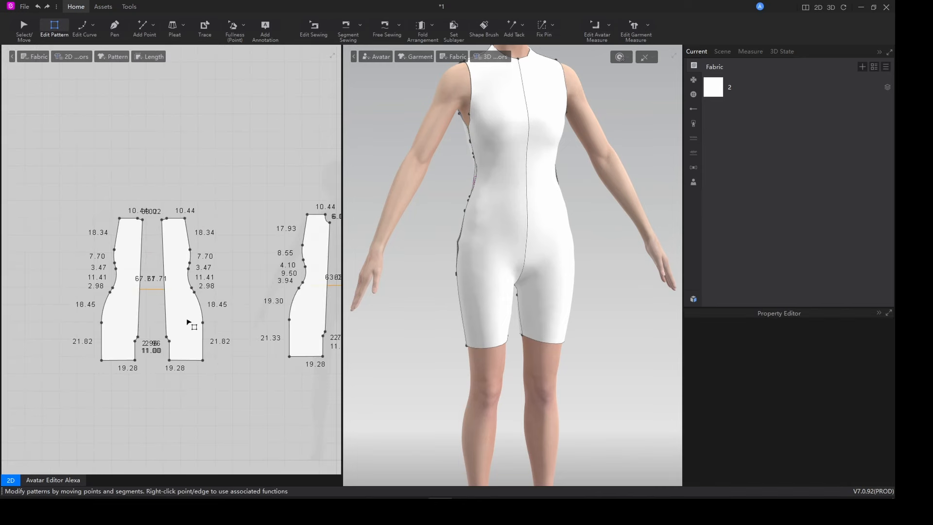
Simulate the garment with its rounded side seams and inspect the fit on the avatar.
{"action": "scroll", "coordinate": [142, 358], "scroll_direction": "up", "scroll_amount": 6}
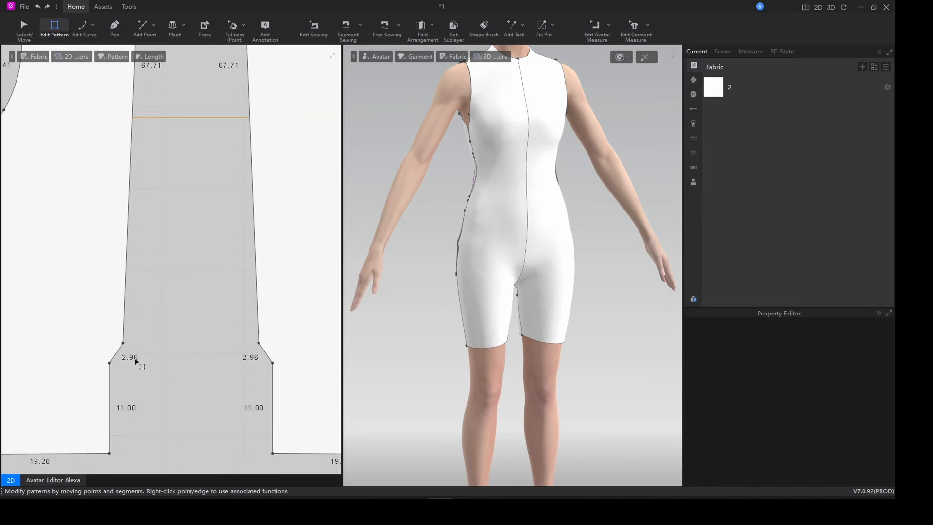
{"action": "scroll", "coordinate": [142, 358], "scroll_direction": "down", "scroll_amount": 3}
{"action": "scroll", "coordinate": [503, 302], "scroll_direction": "up", "scroll_amount": 2}
{"action": "scroll", "coordinate": [504, 301], "scroll_direction": "down", "scroll_amount": 2}
{"action": "key", "text": "space"}
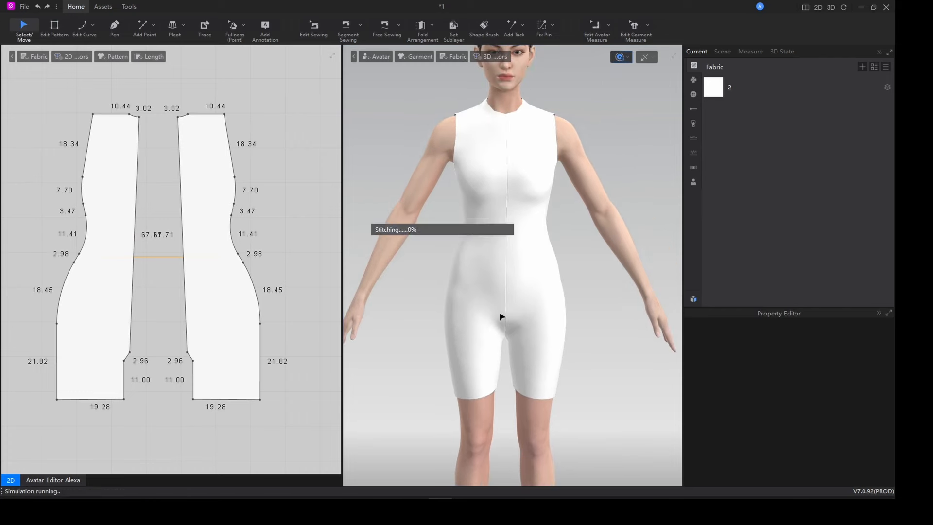
{"action": "right_click_drag", "start_coordinate": [566, 329], "coordinate": [587, 318]}
{"action": "scroll", "coordinate": [506, 325], "scroll_direction": "up", "scroll_amount": 3}
{"action": "scroll", "coordinate": [521, 318], "scroll_direction": "down", "scroll_amount": 3}
{"action": "key", "text": "space"}
Hide the avatar to check the garment alone, show it again, and save the project.
{"action": "key", "text": "shift+a"}
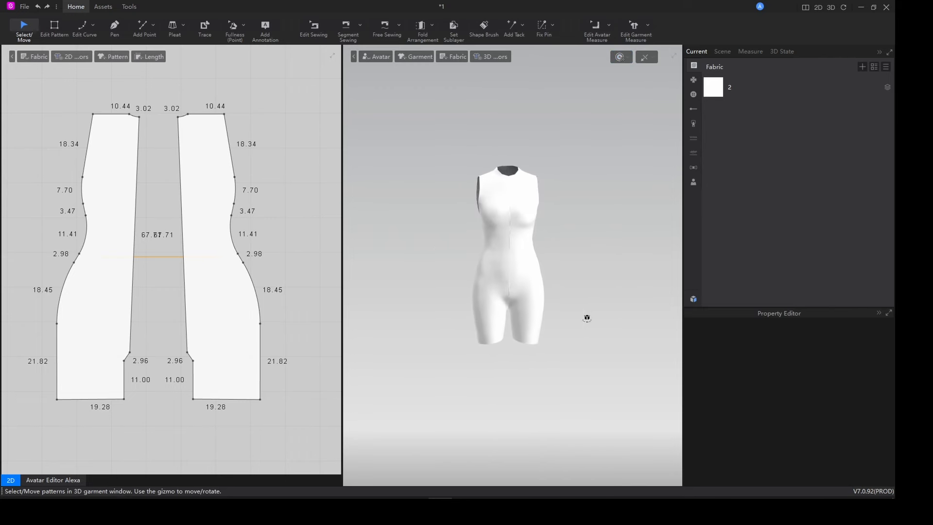
{"action": "key", "text": "shift+a"}
{"action": "key", "text": "z"}
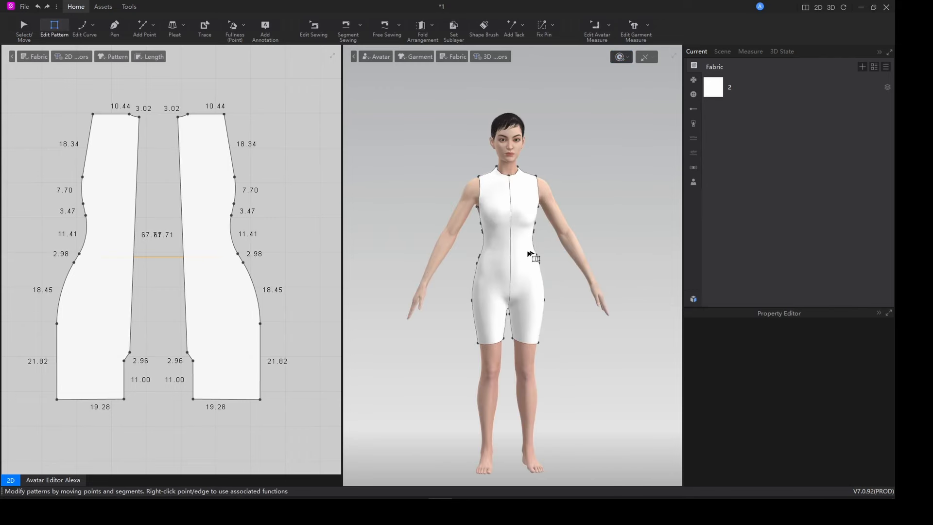
{"action": "key", "text": "q"}
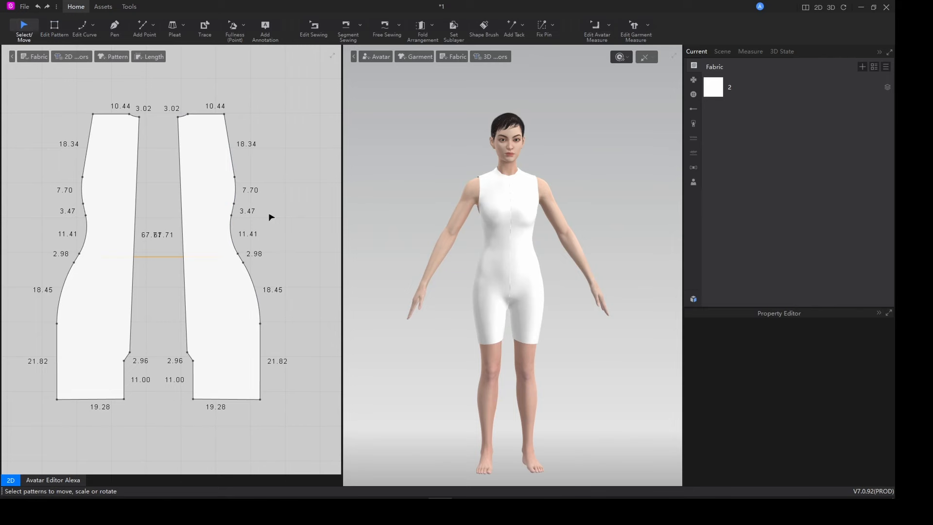
{"action": "key", "text": "ctrl+s"}
Curve the front panels' short slanted crotch edges inward to about 2.98 cm.
{"action": "scroll", "coordinate": [162, 364], "scroll_direction": "down", "scroll_amount": 2}
{"action": "scroll", "coordinate": [156, 354], "scroll_direction": "up", "scroll_amount": 5}
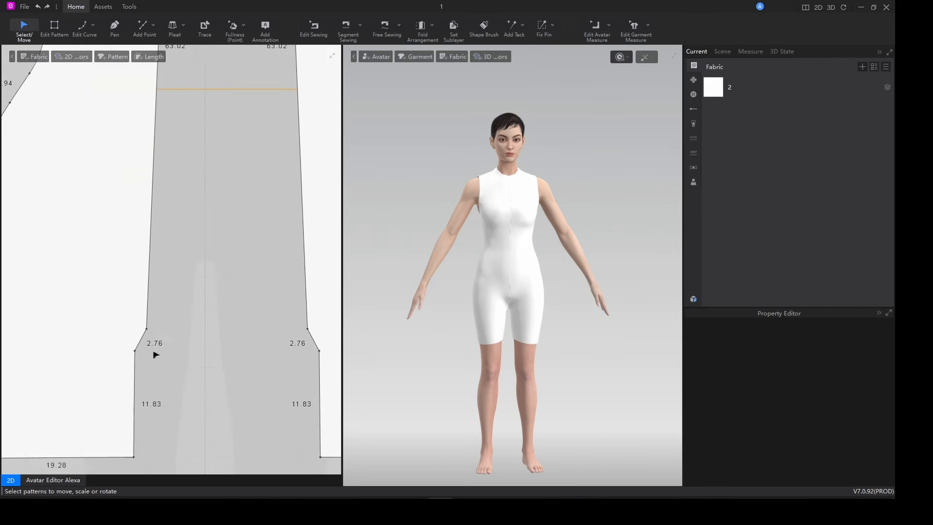
{"action": "key", "text": "e"}
{"action": "scroll", "coordinate": [175, 340], "scroll_direction": "up", "scroll_amount": 2}
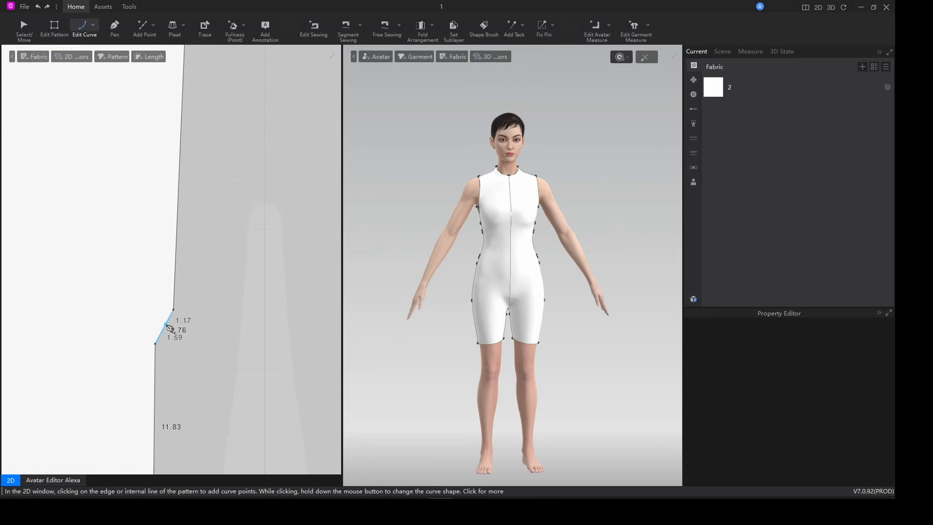
{"action": "scroll", "coordinate": [167, 329], "scroll_direction": "down", "scroll_amount": 3}
{"action": "scroll", "coordinate": [166, 328], "scroll_direction": "up", "scroll_amount": 4}
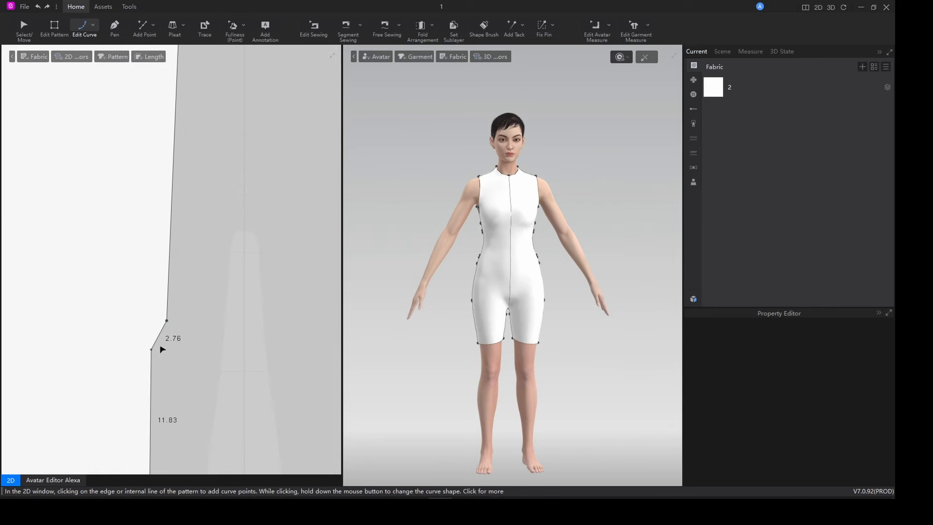
{"action": "left_click_drag", "start_coordinate": [158, 331], "coordinate": [153, 326]}
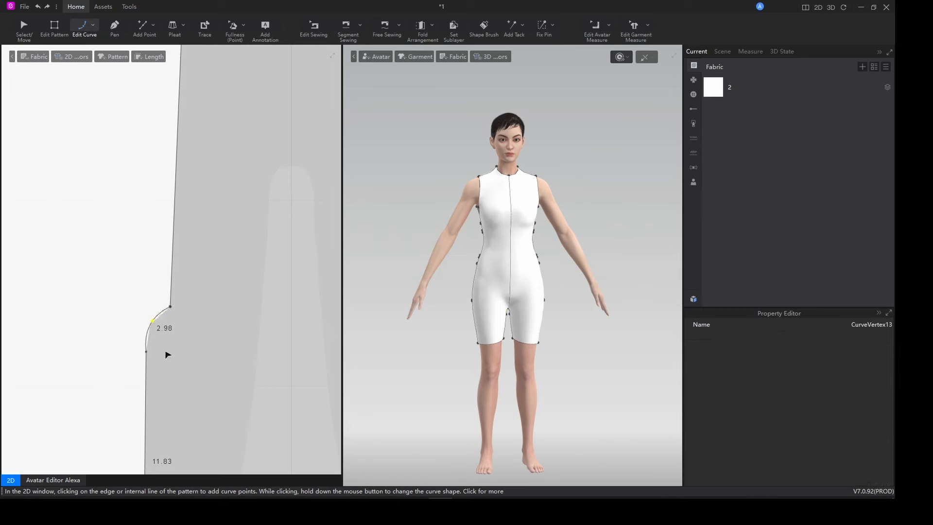
Curve the back panels' short slanted crotch edges inward to about 3.24 cm.
{"action": "scroll", "coordinate": [166, 340], "scroll_direction": "down", "scroll_amount": 5}
{"action": "scroll", "coordinate": [146, 323], "scroll_direction": "up", "scroll_amount": 3}
{"action": "scroll", "coordinate": [116, 315], "scroll_direction": "up", "scroll_amount": 5}
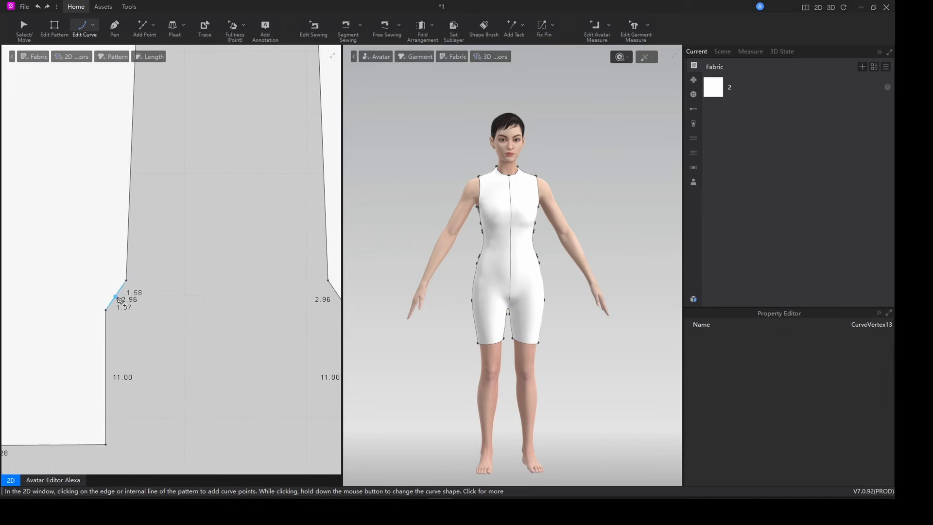
{"action": "left_click", "coordinate": [111, 310]}
{"action": "left_click_drag", "start_coordinate": [112, 292], "coordinate": [111, 291]}
Simulate the garment with the curved crotch edges and inspect it from an angle.
{"action": "scroll", "coordinate": [508, 335], "scroll_direction": "up", "scroll_amount": 5}
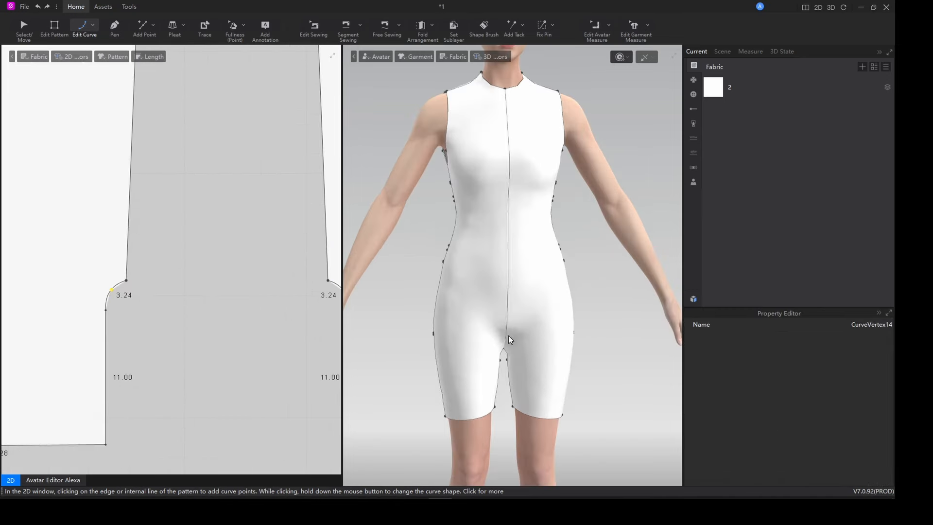
{"action": "middle_click_drag", "start_coordinate": [508, 336], "coordinate": [516, 296]}
{"action": "key", "text": "space"}
{"action": "right_click_drag", "start_coordinate": [602, 317], "coordinate": [554, 311]}
{"action": "scroll", "coordinate": [493, 312], "scroll_direction": "down", "scroll_amount": 3}
{"action": "scroll", "coordinate": [245, 237], "scroll_direction": "up", "scroll_amount": 2}
Curve the back panels' armhole edges inward to about 18.50 cm.
{"action": "scroll", "coordinate": [245, 237], "scroll_direction": "down", "scroll_amount": 10}
{"action": "scroll", "coordinate": [239, 214], "scroll_direction": "up", "scroll_amount": 6}
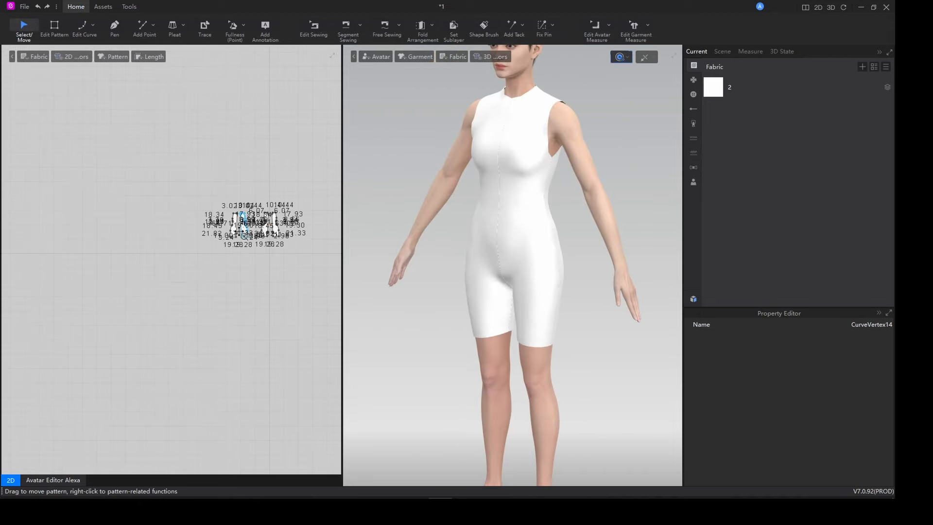
{"action": "scroll", "coordinate": [180, 154], "scroll_direction": "up", "scroll_amount": 5}
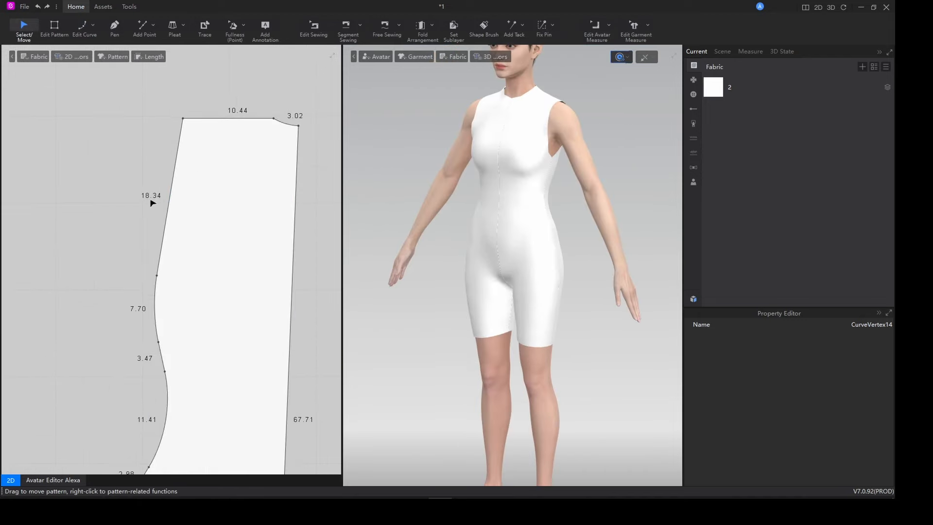
{"action": "key", "text": "v"}
{"action": "left_click_drag", "start_coordinate": [166, 245], "coordinate": [170, 261]}
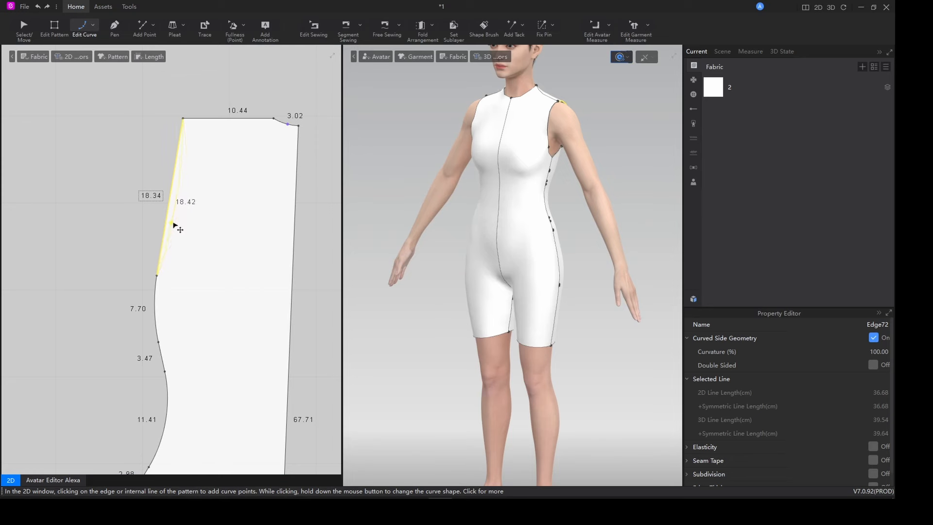
{"action": "left_click", "coordinate": [174, 227]}
Curve the front panels' armhole edges inward to about 18.02 cm.
{"action": "scroll", "coordinate": [225, 279], "scroll_direction": "down", "scroll_amount": 4}
{"action": "scroll", "coordinate": [238, 228], "scroll_direction": "up", "scroll_amount": 1}
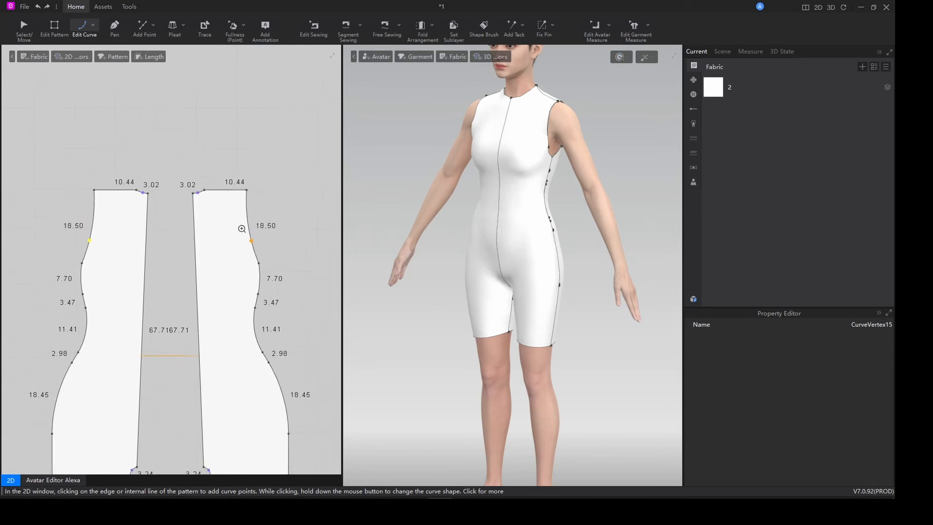
{"action": "scroll", "coordinate": [240, 227], "scroll_direction": "down", "scroll_amount": 3}
{"action": "scroll", "coordinate": [238, 228], "scroll_direction": "up", "scroll_amount": 5}
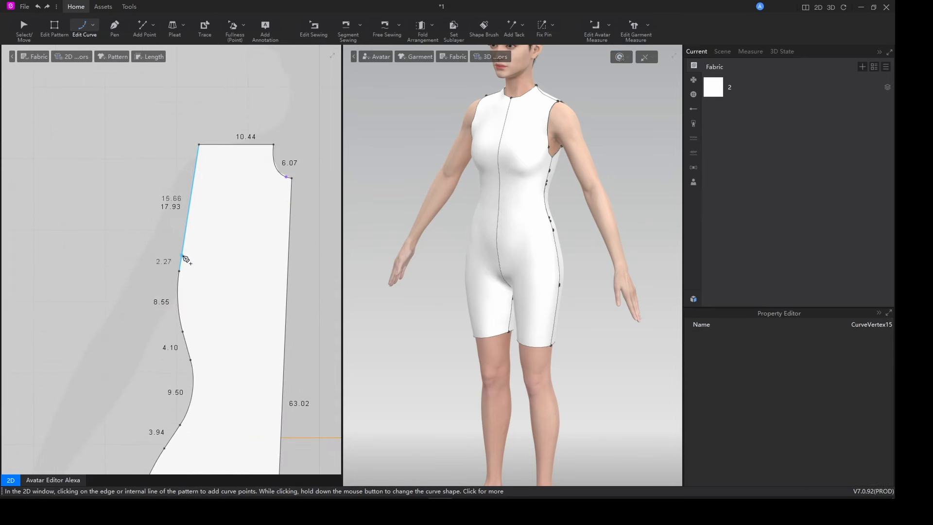
{"action": "left_click_drag", "start_coordinate": [186, 258], "coordinate": [188, 248]}
Simulate the garment with the curved armholes and inspect it on the avatar.
{"action": "scroll", "coordinate": [197, 259], "scroll_direction": "up", "scroll_amount": 1}
{"action": "key", "text": "2"}
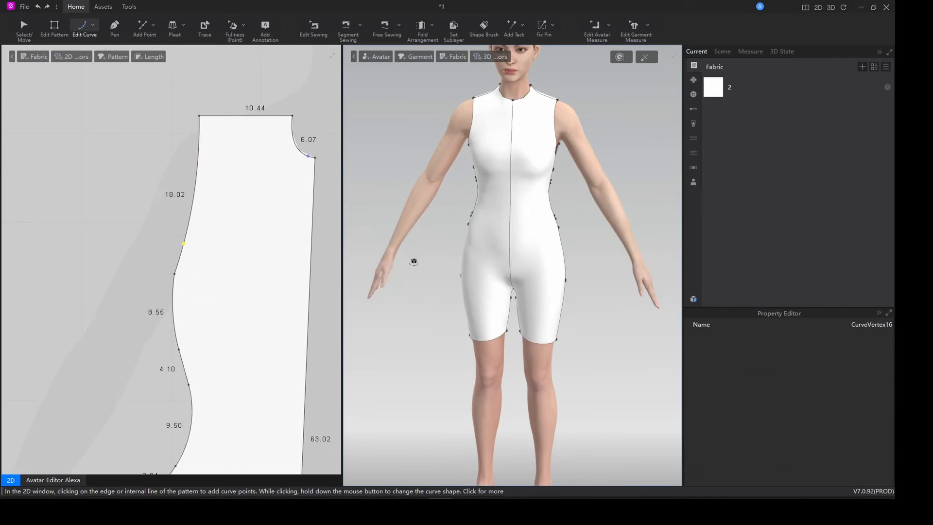
{"action": "key", "text": "space"}
{"action": "right_click_drag", "start_coordinate": [587, 271], "coordinate": [529, 262]}
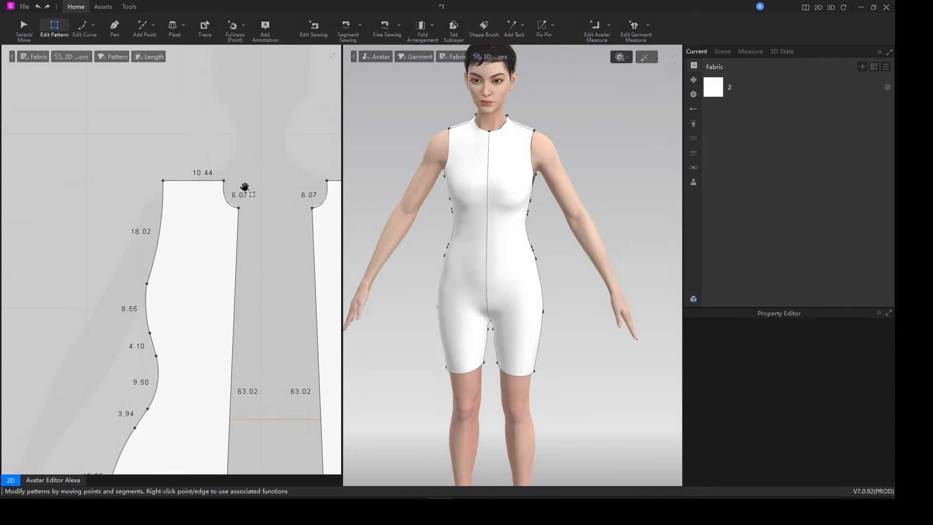
Draw a rectangular pattern about 9.70 by 6.42 cm above the front neckline for a collar.
{"action": "middle_click_drag", "start_coordinate": [244, 187], "coordinate": [211, 248]}
{"action": "scroll", "coordinate": [212, 248], "scroll_direction": "up", "scroll_amount": 1}
{"action": "key", "text": "s"}
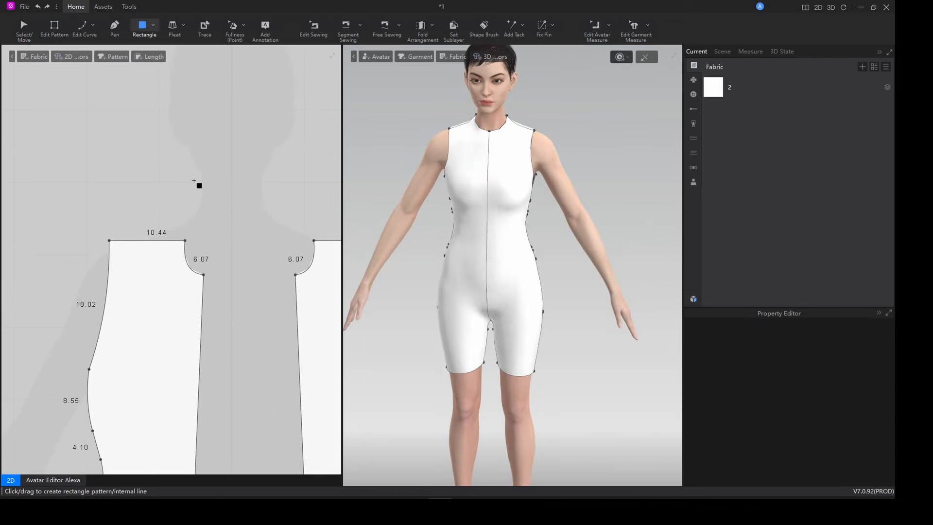
{"action": "left_click_drag", "start_coordinate": [190, 183], "coordinate": [261, 229]}
{"action": "scroll", "coordinate": [433, 166], "scroll_direction": "up", "scroll_amount": 3}
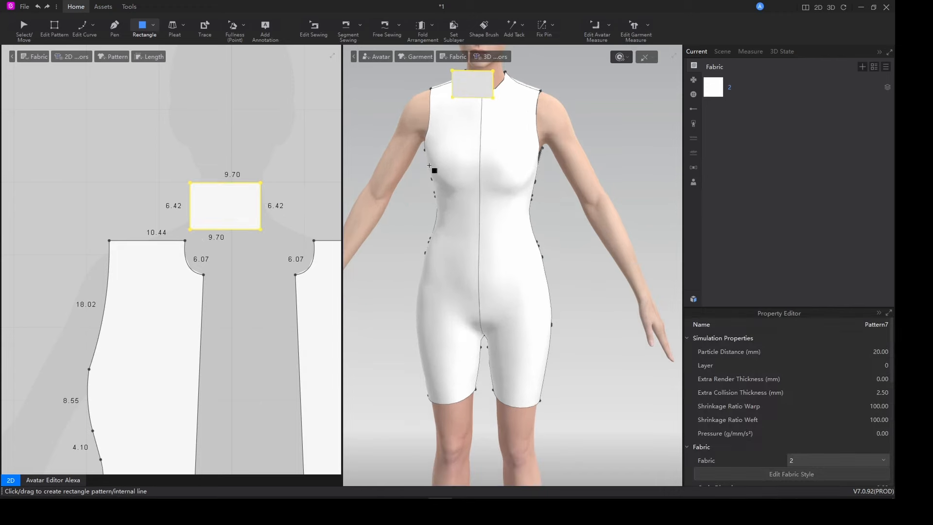
Move the rectangular collar piece back toward the avatar's neck in the 3D view.
{"action": "right_click_drag", "start_coordinate": [428, 166], "coordinate": [457, 155]}
{"action": "middle_click_drag", "start_coordinate": [458, 155], "coordinate": [486, 246]}
{"action": "key", "text": "q"}
{"action": "left_click", "coordinate": [544, 195]}
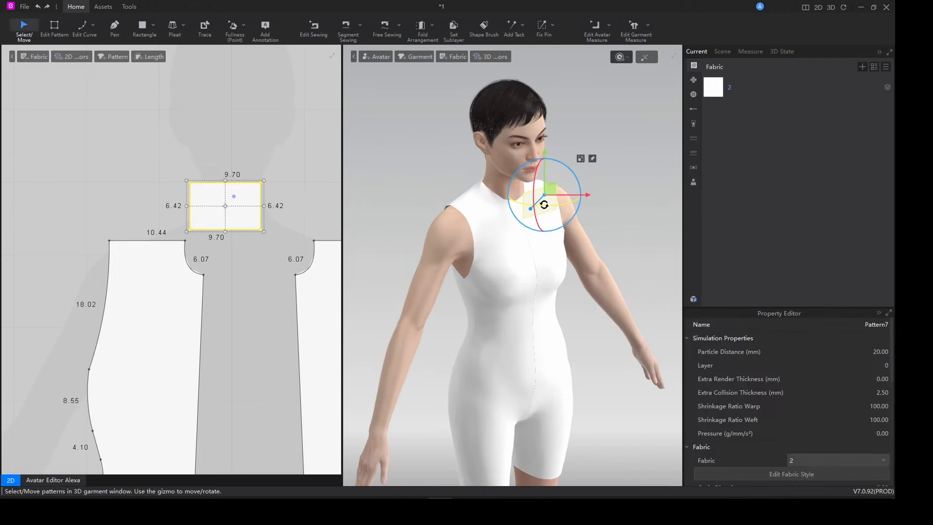
{"action": "right_click_drag", "start_coordinate": [543, 207], "coordinate": [585, 243]}
{"action": "left_click_drag", "start_coordinate": [573, 197], "coordinate": [537, 198]}
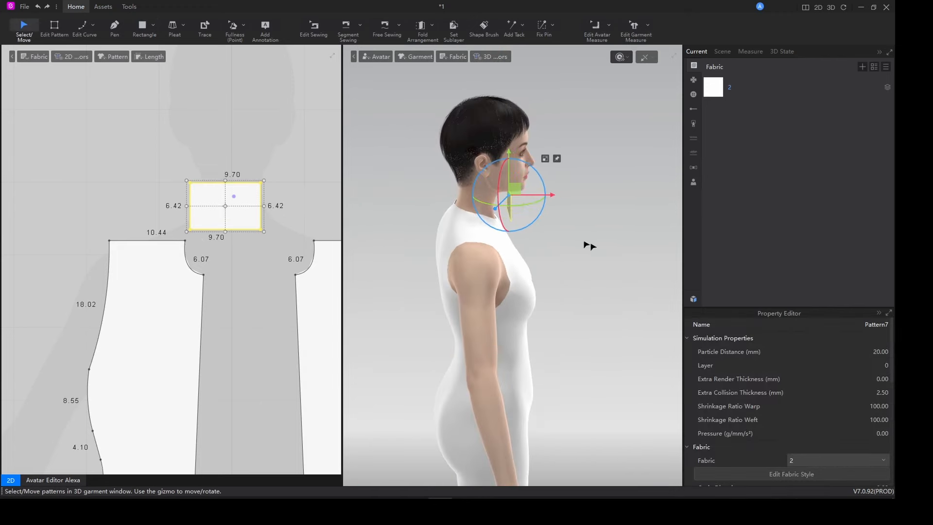
{"action": "mouse_move", "coordinate": [588, 246]}
{"action": "right_mouse_down"}
{"action": "mouse_move", "coordinate": [491, 242]}
{"action": "mouse_move", "coordinate": [604, 240]}
{"action": "right_mouse_up"}
{"action": "scroll", "coordinate": [436, 231], "scroll_direction": "up", "scroll_amount": 3}
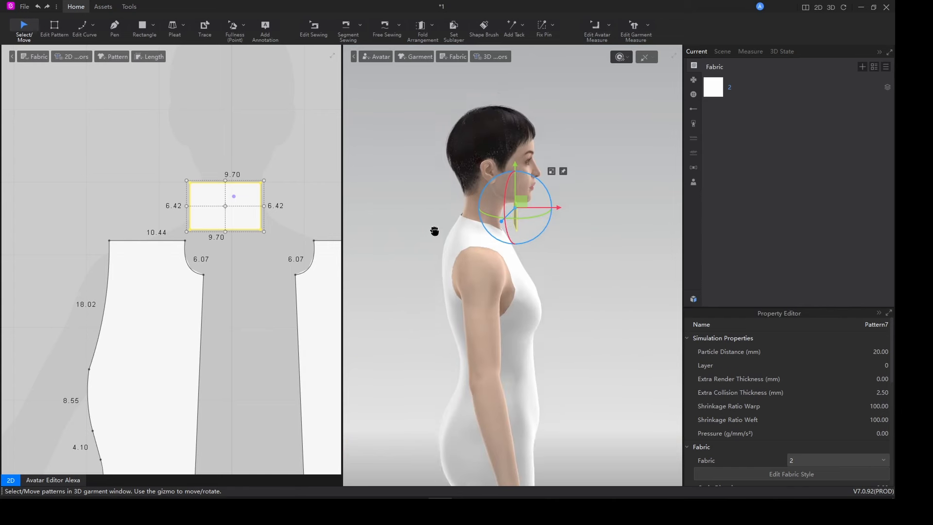
Paste a copy of the collar rectangle behind the avatar's neck and flip its normal.
{"action": "key", "text": "ctrl+c"}
{"action": "key", "text": "ctrl+v"}
{"action": "left_click", "coordinate": [463, 235]}
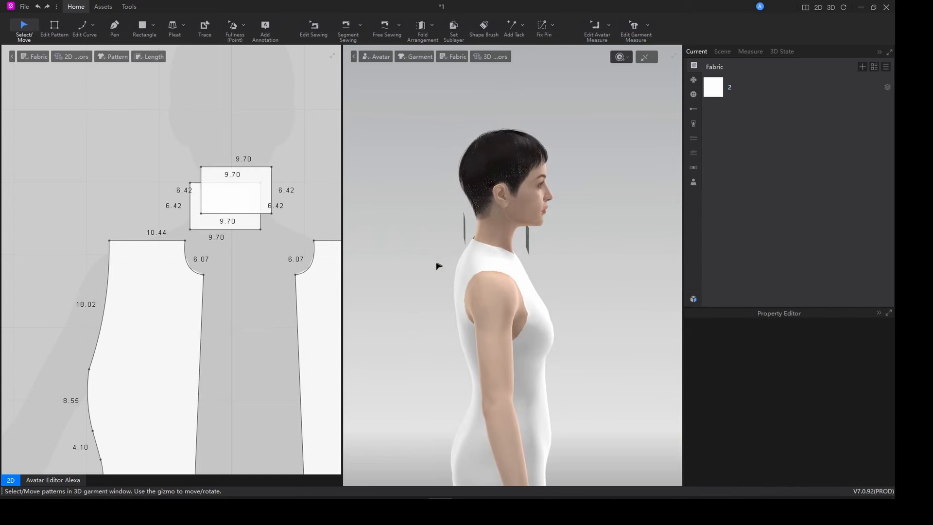
{"action": "right_click_drag", "start_coordinate": [438, 266], "coordinate": [552, 270]}
{"action": "right_click", "coordinate": [521, 238]}
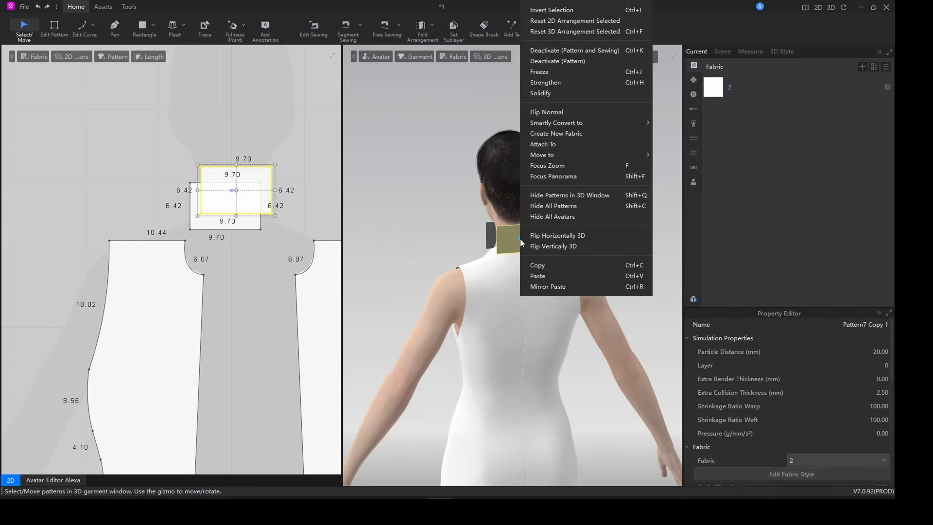
{"action": "left_click", "coordinate": [560, 113]}
Place the copied collar piece directly above the original in 2D and widen both pieces to about 12.21 cm.
{"action": "left_click_drag", "start_coordinate": [246, 203], "coordinate": [235, 128]}
{"action": "left_click", "coordinate": [235, 203], "text": "shift"}
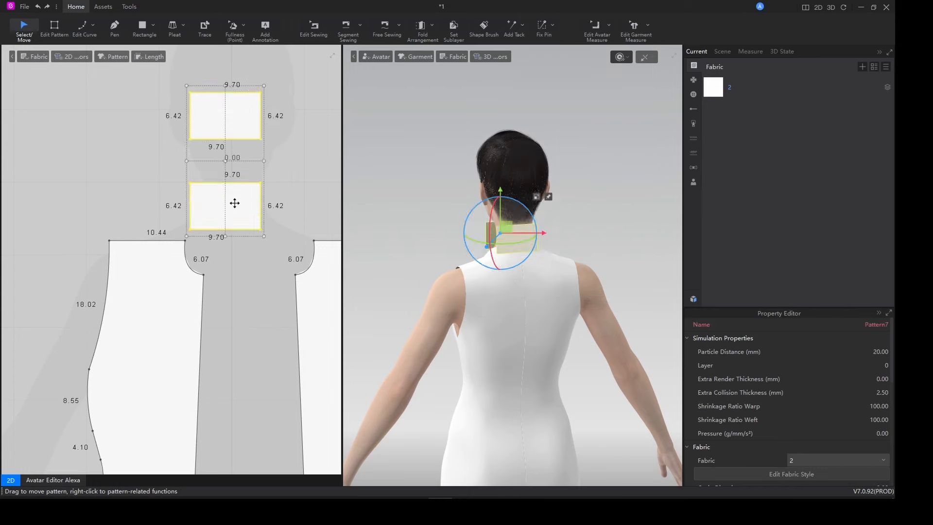
{"action": "left_click_drag", "start_coordinate": [270, 162], "coordinate": [280, 162]}
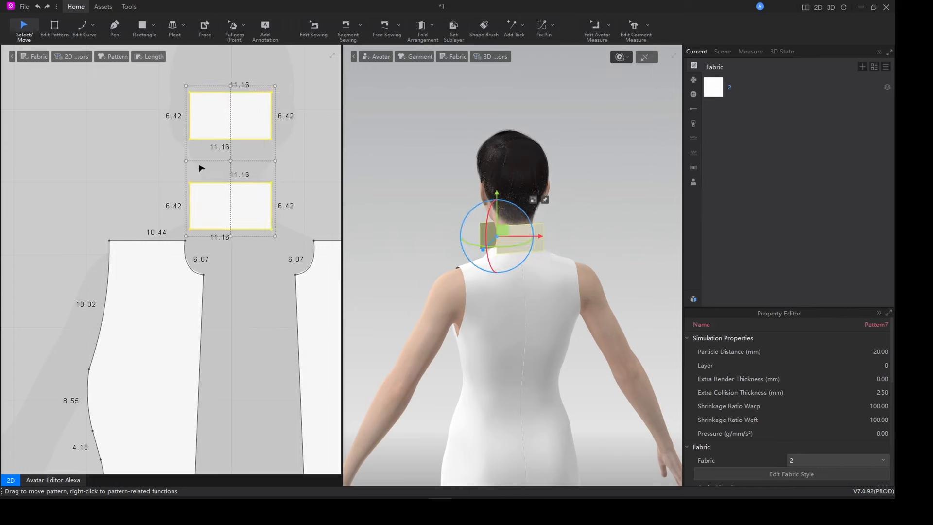
{"action": "left_click_drag", "start_coordinate": [185, 162], "coordinate": [177, 162]}
Shift the front collar piece slightly in 2D to centre it over the front neckline.
{"action": "left_click", "coordinate": [418, 190]}
{"action": "scroll", "coordinate": [541, 233], "scroll_direction": "up", "scroll_amount": 5}
{"action": "right_click_drag", "start_coordinate": [438, 259], "coordinate": [522, 263]}
{"action": "left_click", "coordinate": [514, 206]}
{"action": "scroll", "coordinate": [490, 214], "scroll_direction": "up", "scroll_amount": 3}
{"action": "middle_click_drag", "start_coordinate": [243, 216], "coordinate": [261, 204]}
{"action": "left_click_drag", "start_coordinate": [266, 204], "coordinate": [278, 195]}
{"action": "scroll", "coordinate": [259, 235], "scroll_direction": "up", "scroll_amount": 7}
{"action": "middle_click_drag", "start_coordinate": [262, 240], "coordinate": [207, 240]}
{"action": "left_click", "coordinate": [208, 246]}
Sew the front collar's bottom edge to the neckline curves of both front panels with Segment Sewing.
{"action": "key", "text": "n"}
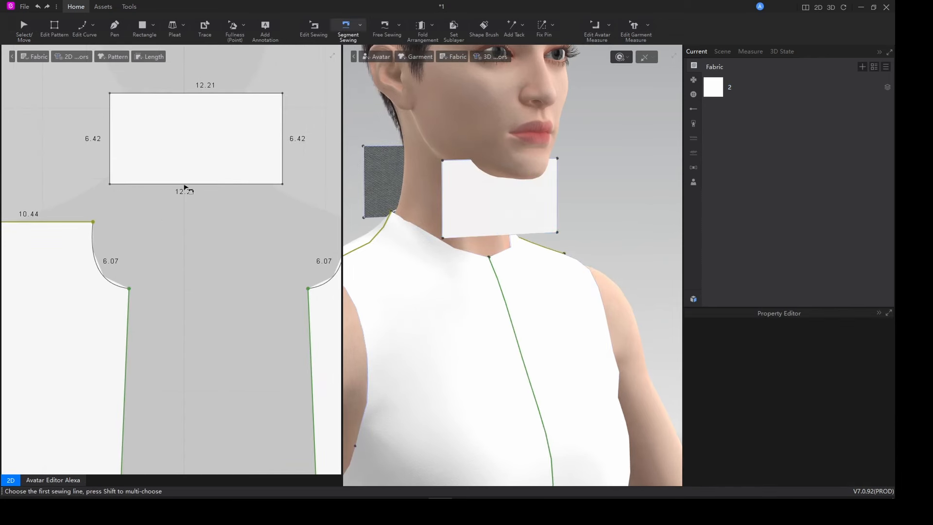
{"action": "left_click", "coordinate": [188, 185]}
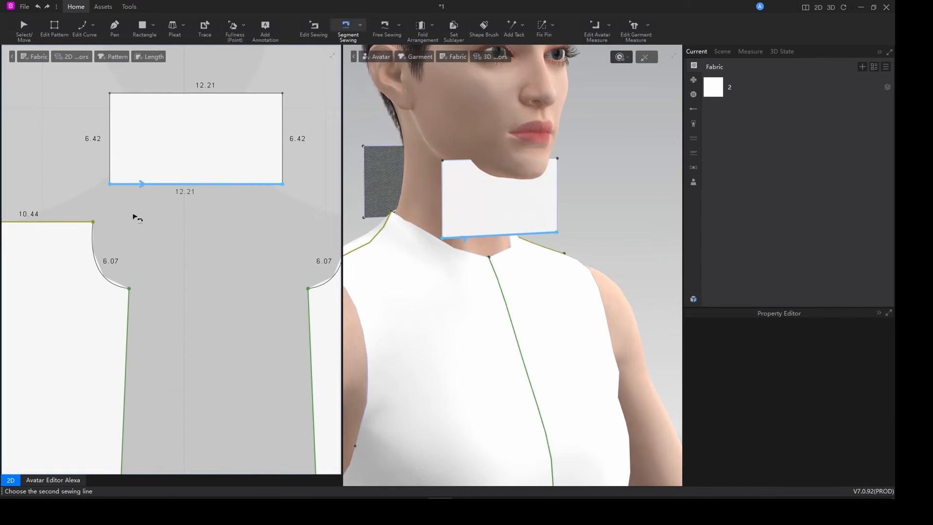
{"action": "left_click", "coordinate": [324, 282], "text": "shift"}
{"action": "scroll", "coordinate": [512, 308], "scroll_direction": "down", "scroll_amount": 3}
{"action": "right_click_drag", "start_coordinate": [585, 300], "coordinate": [525, 308]}
{"action": "scroll", "coordinate": [151, 206], "scroll_direction": "down", "scroll_amount": 7}
{"action": "scroll", "coordinate": [151, 205], "scroll_direction": "down", "scroll_amount": 5}
Move the back collar piece above the back panels in 2D and raise it above the back neckline in 3D.
{"action": "key", "text": "a"}
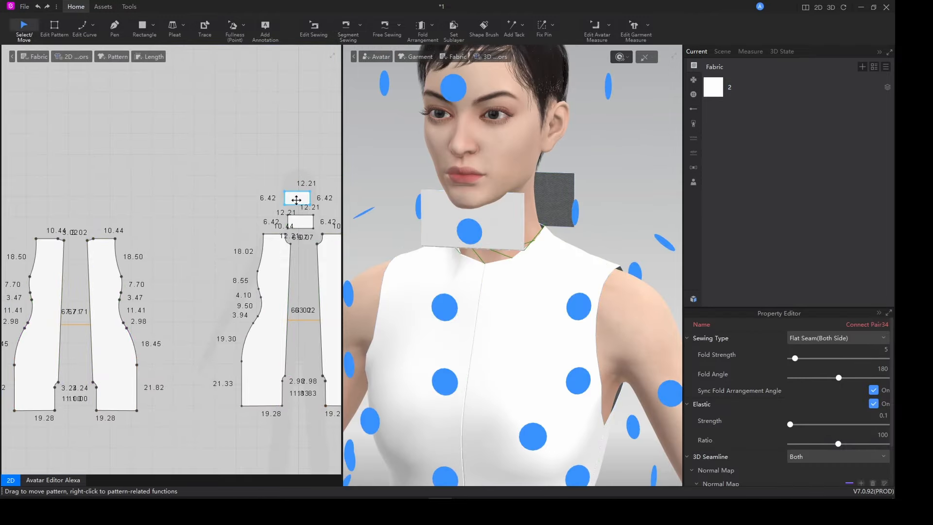
{"action": "left_click_drag", "start_coordinate": [296, 199], "coordinate": [73, 229]}
{"action": "scroll", "coordinate": [73, 229], "scroll_direction": "up", "scroll_amount": 8}
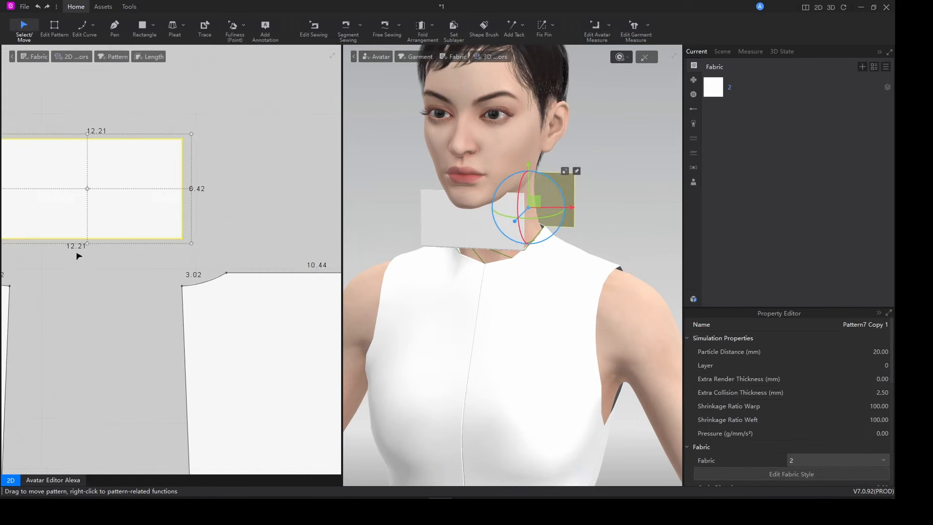
{"action": "key", "text": "n"}
{"action": "right_click_drag", "start_coordinate": [559, 336], "coordinate": [408, 328]}
{"action": "key", "text": "q"}
{"action": "left_click", "coordinate": [514, 213]}
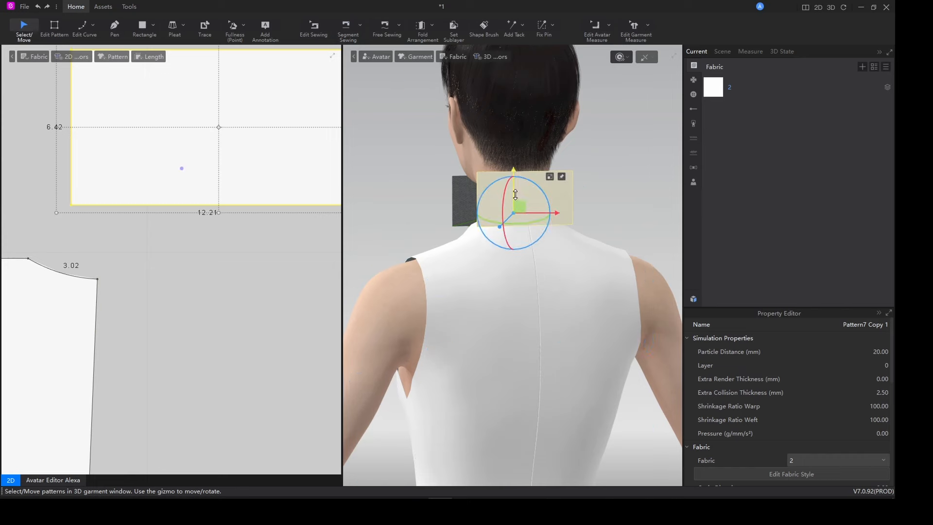
{"action": "left_click_drag", "start_coordinate": [515, 194], "coordinate": [515, 154]}
{"action": "scroll", "coordinate": [516, 221], "scroll_direction": "up", "scroll_amount": 3}
{"action": "scroll", "coordinate": [515, 223], "scroll_direction": "down", "scroll_amount": 2}
Sew the back collar's bottom edge to the neckline curves of both back panels.
{"action": "key", "text": "n"}
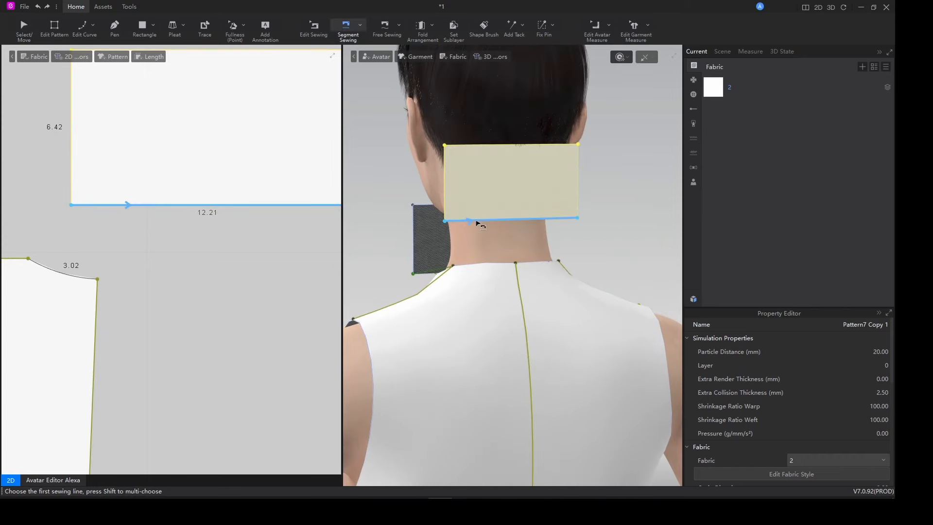
{"action": "left_click", "coordinate": [479, 221]}
{"action": "left_click", "coordinate": [537, 269]}
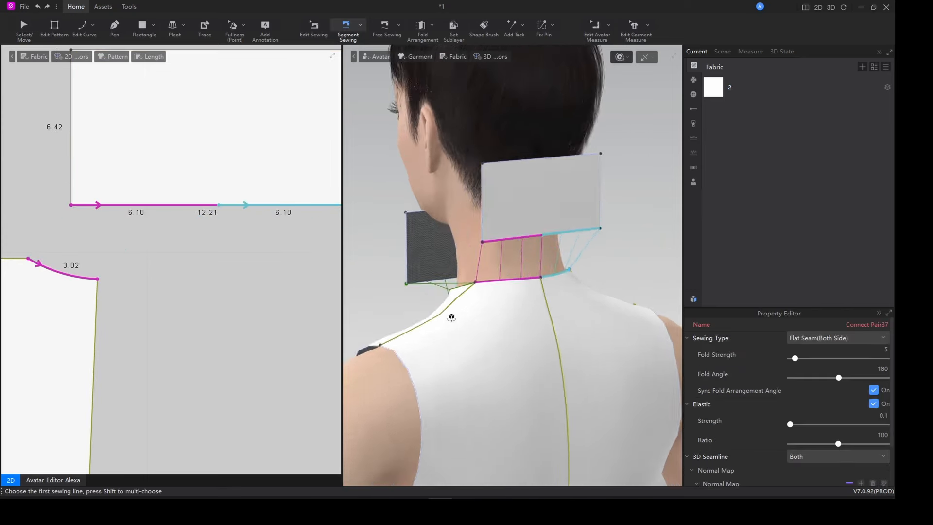
Sew the short side edges of the front and back collar pieces together on both sides of the neck.
{"action": "right_click_drag", "start_coordinate": [454, 317], "coordinate": [543, 312]}
{"action": "left_click", "coordinate": [626, 173]}
{"action": "left_click", "coordinate": [484, 253]}
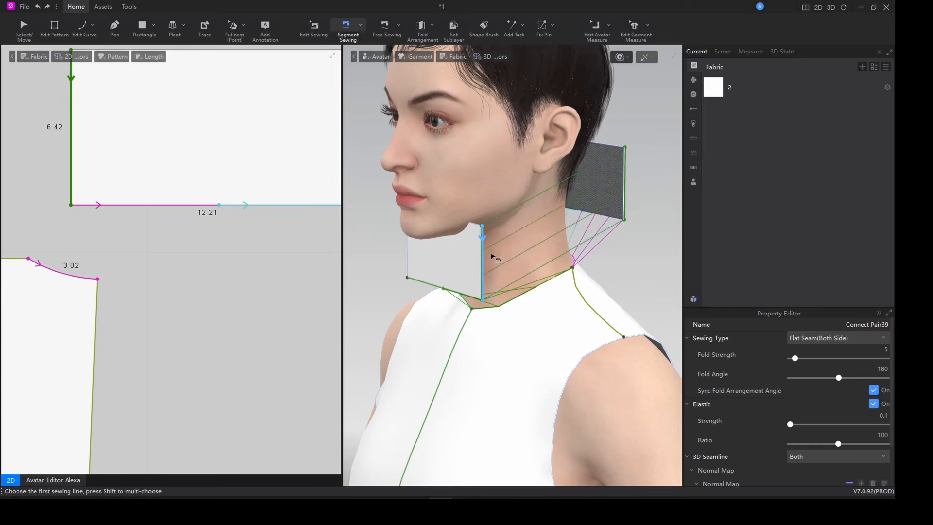
{"action": "right_click_drag", "start_coordinate": [493, 254], "coordinate": [506, 241]}
{"action": "left_click", "coordinate": [358, 168]}
{"action": "scroll", "coordinate": [444, 282], "scroll_direction": "down", "scroll_amount": 5}
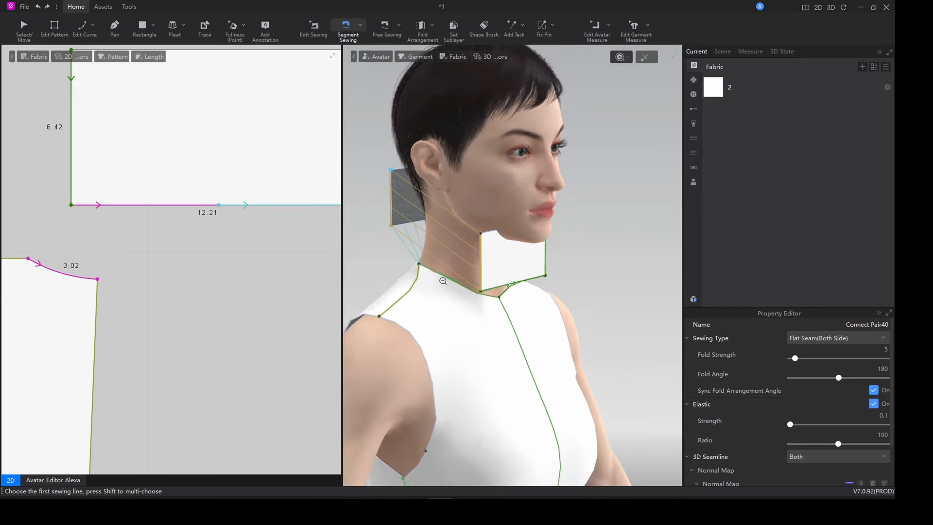
Simulate the garment with the sewn collar and inspect its fit around the neck.
{"action": "right_click_drag", "start_coordinate": [520, 311], "coordinate": [462, 322]}
{"action": "key", "text": "space"}
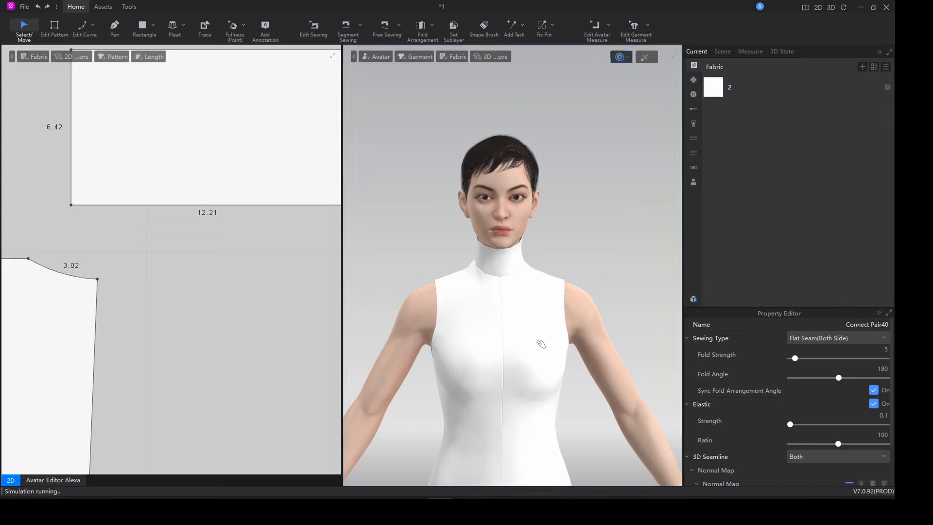
{"action": "right_click_drag", "start_coordinate": [537, 340], "coordinate": [603, 348]}
{"action": "scroll", "coordinate": [189, 290], "scroll_direction": "down", "scroll_amount": 5}
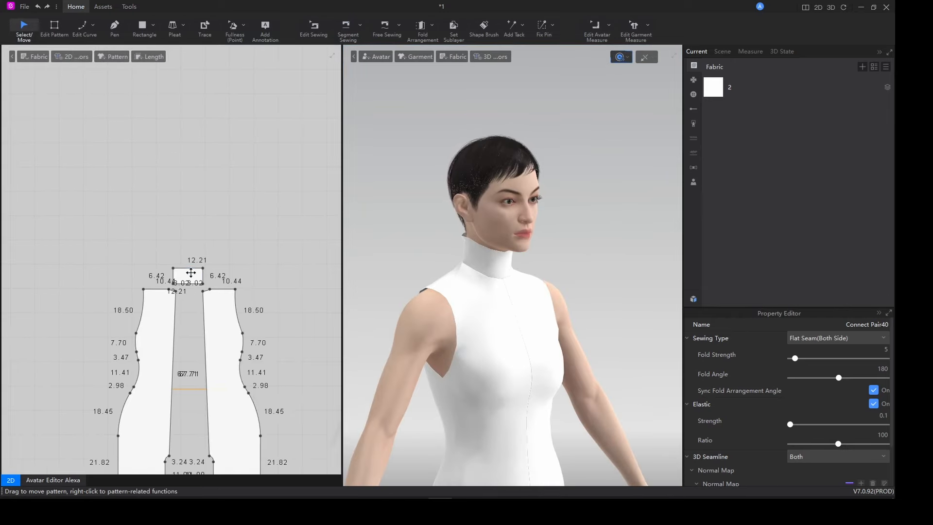
Reduce the height of both collar pieces together to about 5.25 cm.
{"action": "left_click", "coordinate": [190, 275]}
{"action": "middle_click_drag", "start_coordinate": [190, 285], "coordinate": [75, 290]}
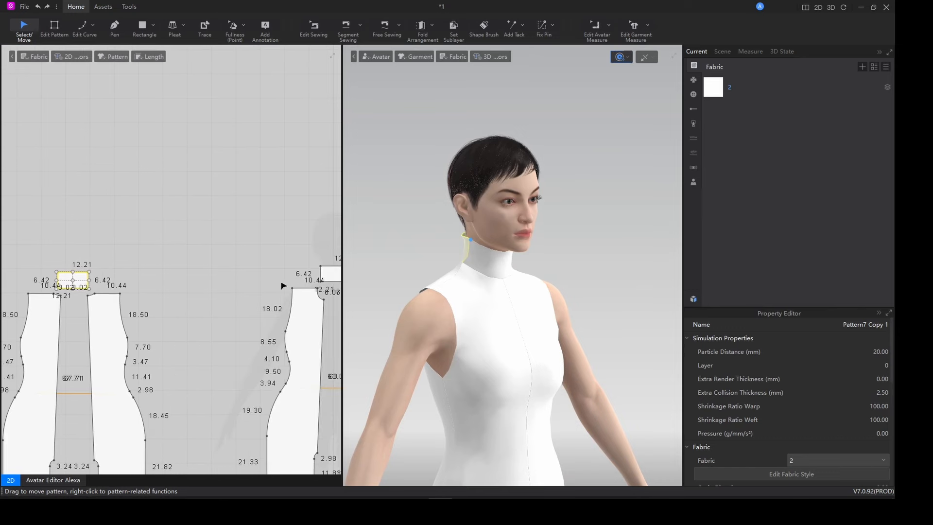
{"action": "left_click", "coordinate": [329, 276], "text": "shift"}
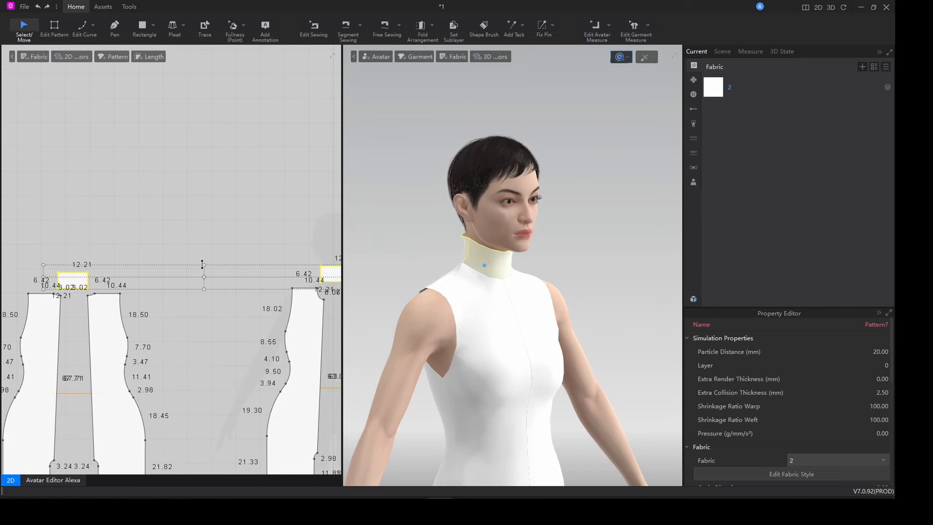
{"action": "left_click_drag", "start_coordinate": [202, 271], "coordinate": [204, 268]}
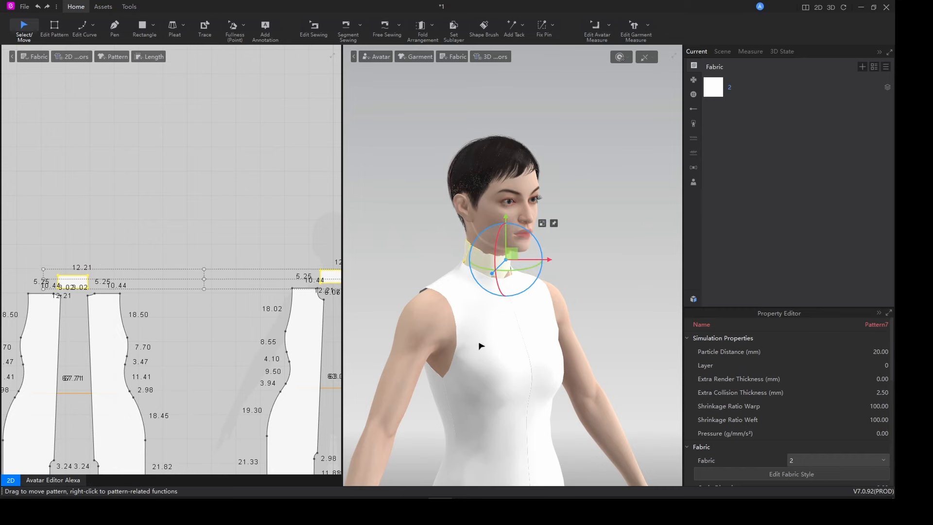
Simulate the garment with the shortened collar and inspect it on the avatar.
{"action": "key", "text": "space"}
{"action": "key", "text": "space"}
{"action": "right_click_drag", "start_coordinate": [552, 387], "coordinate": [530, 384]}
{"action": "key", "text": "space"}
{"action": "left_click", "coordinate": [570, 356]}
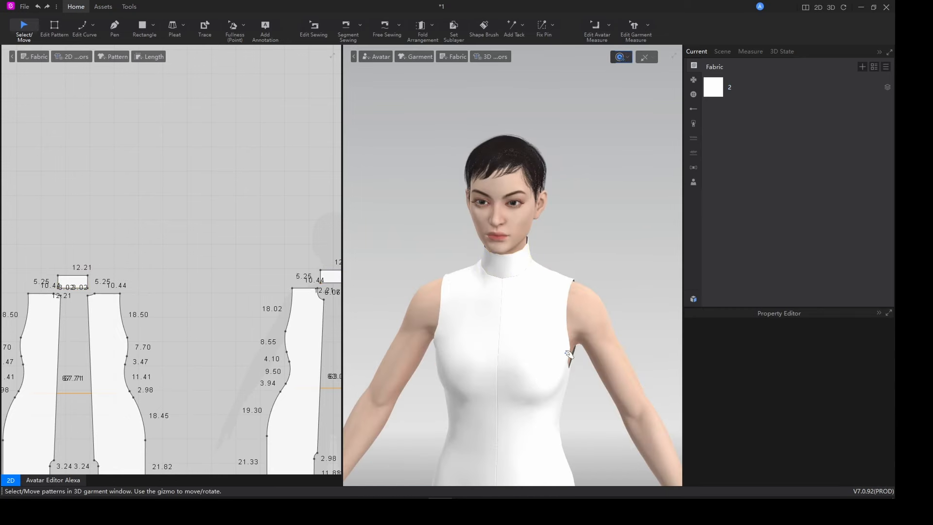
{"action": "scroll", "coordinate": [569, 356], "scroll_direction": "down", "scroll_amount": 6}
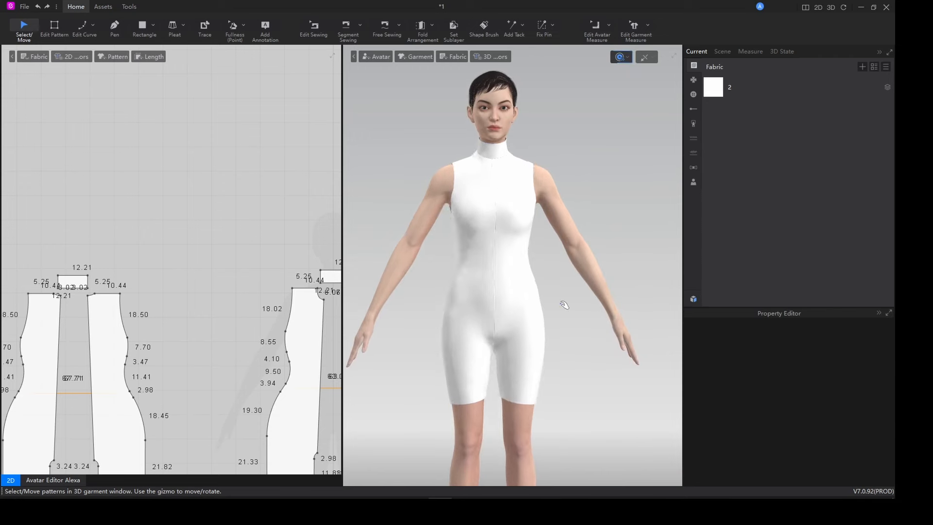
Save the project.
{"action": "key", "text": "n"}
{"action": "key", "text": "ctrl+s"}
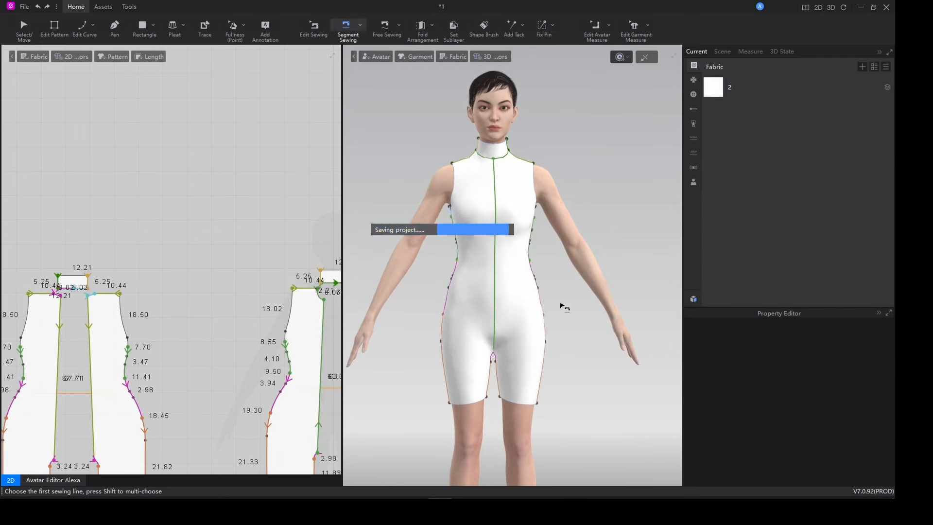
{"action": "key", "text": "q"}
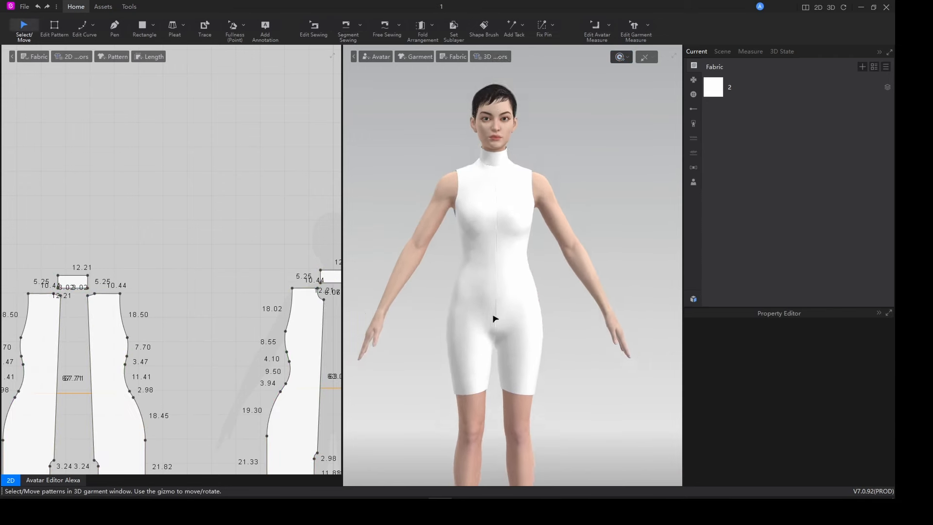
Add a point on the front panel's shoulder edge and lower the outer corner, shortening the armhole edge to about 16.54 cm.
{"action": "right_click_drag", "start_coordinate": [494, 319], "coordinate": [513, 307]}
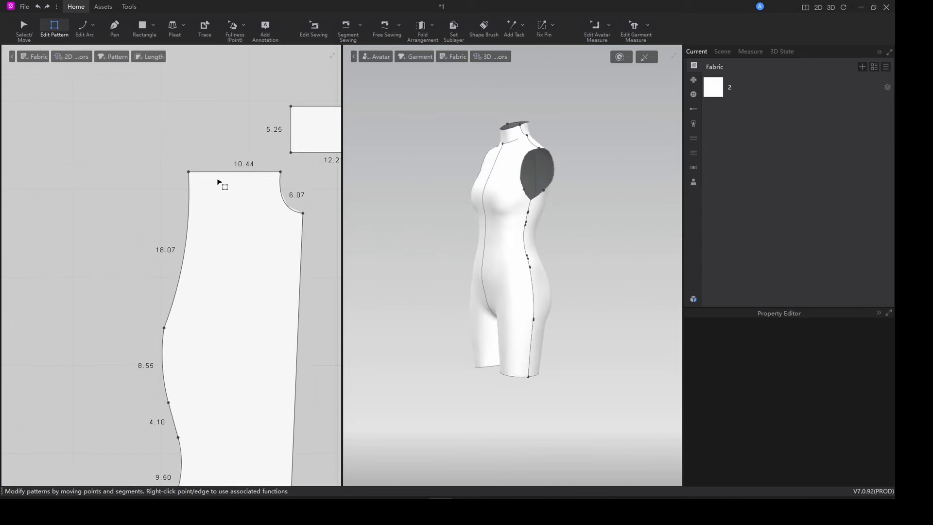
{"action": "key", "text": "x"}
{"action": "left_click", "coordinate": [227, 180]}
{"action": "key", "text": "z"}
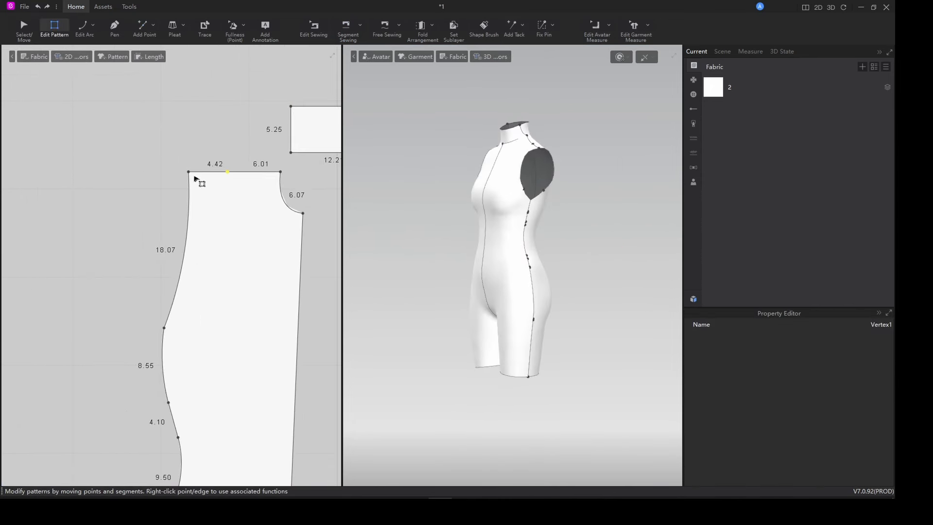
{"action": "left_click_drag", "start_coordinate": [196, 180], "coordinate": [197, 195]}
Slide the front shoulder's added point toward the neck, making segments of about 5.44 and 5.31 cm.
{"action": "scroll", "coordinate": [217, 263], "scroll_direction": "down", "scroll_amount": 1}
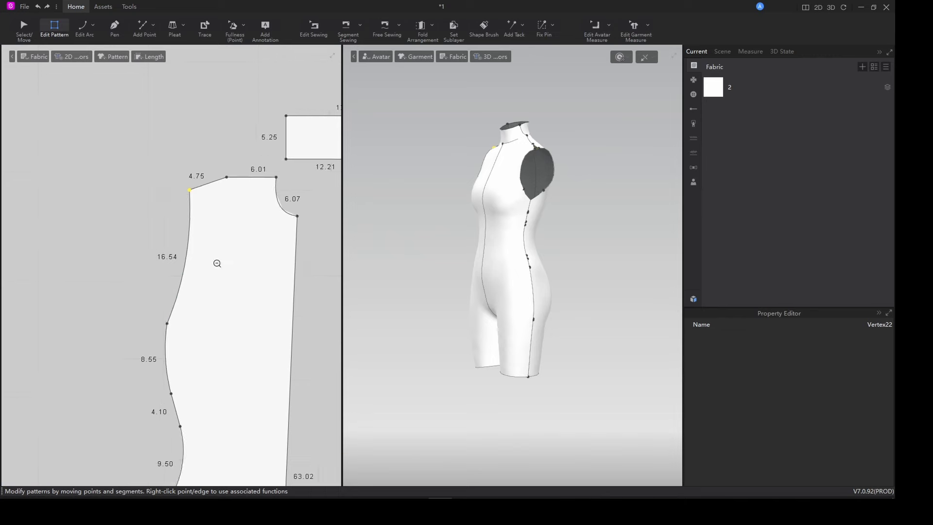
{"action": "scroll", "coordinate": [217, 263], "scroll_direction": "down", "scroll_amount": 2}
{"action": "middle_click_drag", "start_coordinate": [227, 236], "coordinate": [198, 239]}
{"action": "scroll", "coordinate": [198, 239], "scroll_direction": "up", "scroll_amount": 3}
{"action": "right_click_drag", "start_coordinate": [439, 158], "coordinate": [514, 183]}
{"action": "scroll", "coordinate": [511, 180], "scroll_direction": "up", "scroll_amount": 2}
{"action": "middle_click_drag", "start_coordinate": [486, 172], "coordinate": [493, 275]}
{"action": "scroll", "coordinate": [494, 275], "scroll_direction": "up", "scroll_amount": 1}
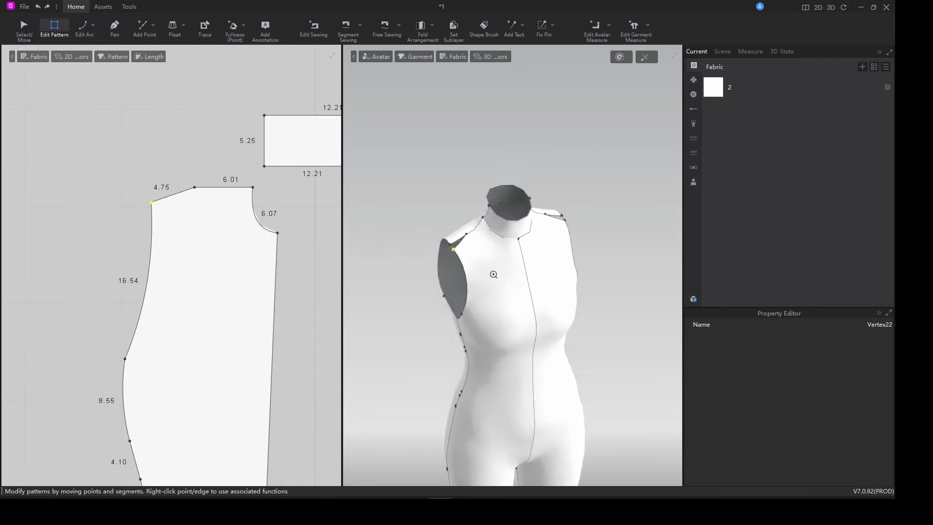
{"action": "scroll", "coordinate": [493, 275], "scroll_direction": "up", "scroll_amount": 1}
{"action": "right_click_drag", "start_coordinate": [493, 274], "coordinate": [502, 252]}
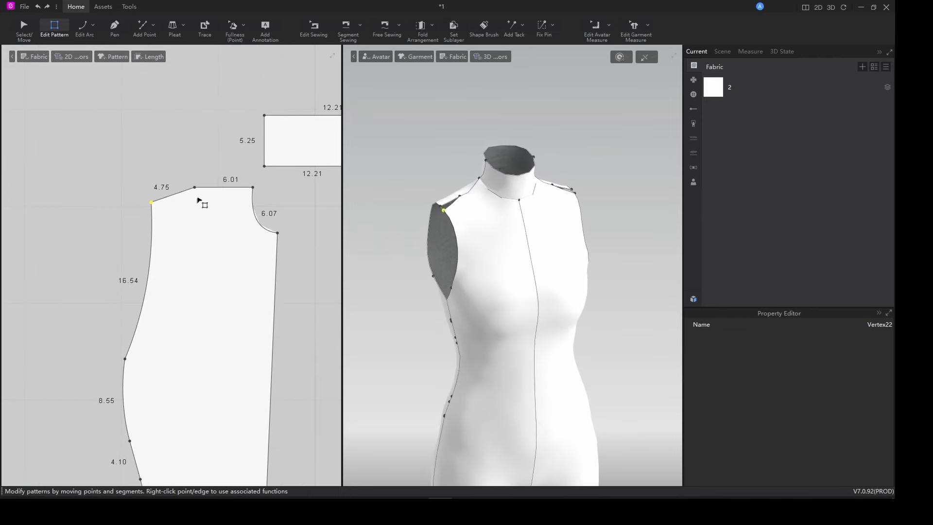
{"action": "left_click_drag", "start_coordinate": [195, 188], "coordinate": [201, 188]}
Add a point on the back panel's shoulder edge and lower the outer corner, shortening the armhole edge to about 17.23 cm.
{"action": "scroll", "coordinate": [219, 233], "scroll_direction": "down", "scroll_amount": 7}
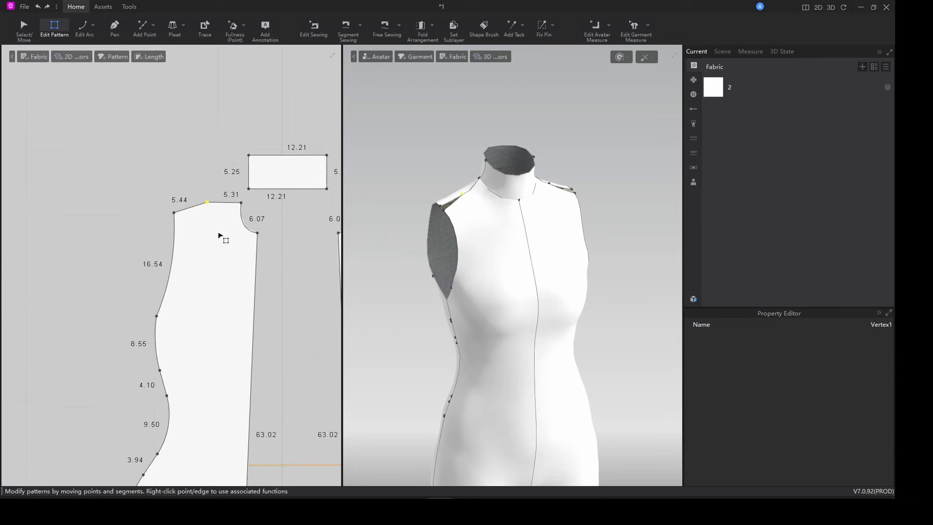
{"action": "middle_click_drag", "start_coordinate": [160, 315], "coordinate": [287, 263]}
{"action": "scroll", "coordinate": [261, 238], "scroll_direction": "up", "scroll_amount": 4}
{"action": "scroll", "coordinate": [217, 237], "scroll_direction": "up", "scroll_amount": 3}
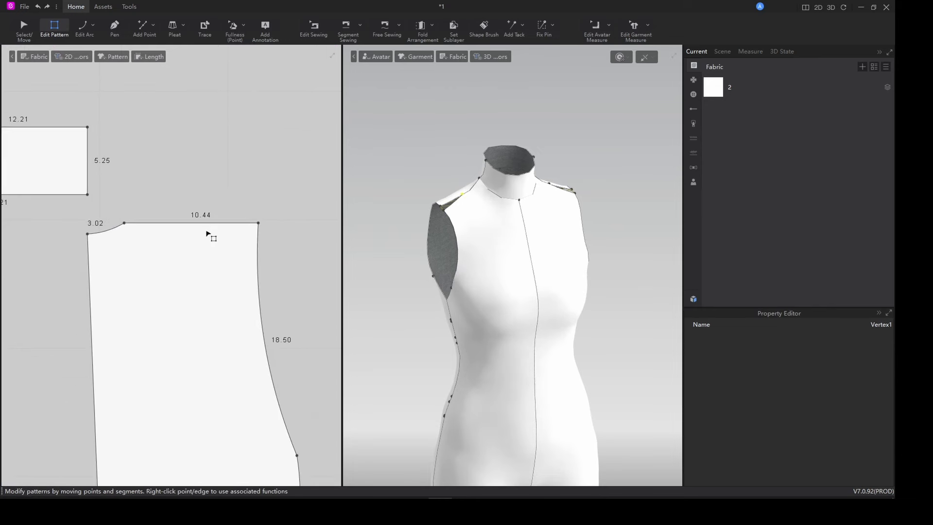
{"action": "double_click", "coordinate": [204, 223]}
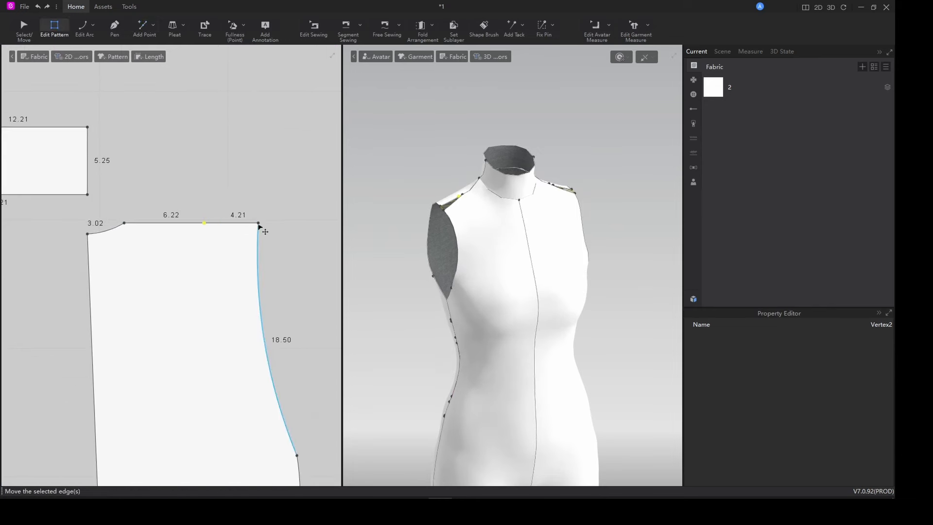
{"action": "left_click_drag", "start_coordinate": [260, 227], "coordinate": [259, 242]}
Slide the back shoulder's added point toward the neck, making segments of about 5.36 and 5.11 cm.
{"action": "scroll", "coordinate": [462, 243], "scroll_direction": "up", "scroll_amount": 10}
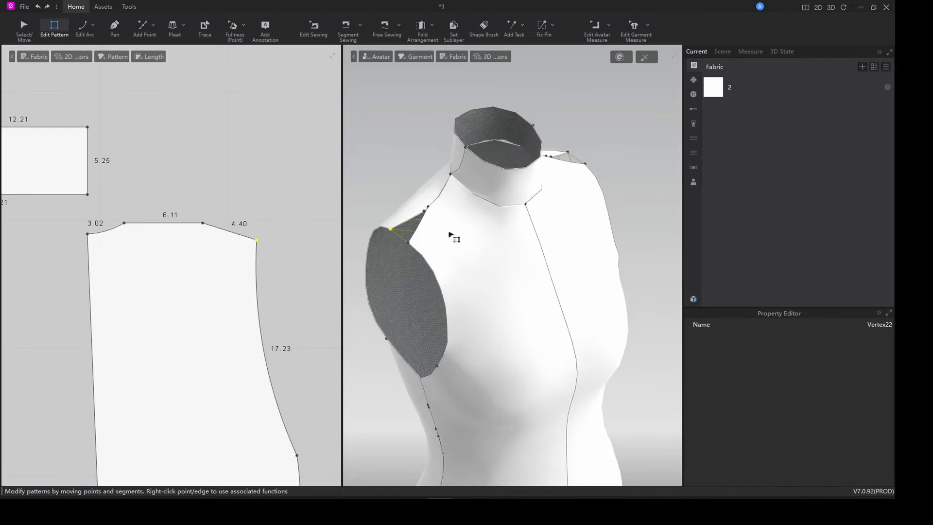
{"action": "left_click_drag", "start_coordinate": [205, 225], "coordinate": [199, 226]}
{"action": "left_click_drag", "start_coordinate": [202, 230], "coordinate": [197, 226]}
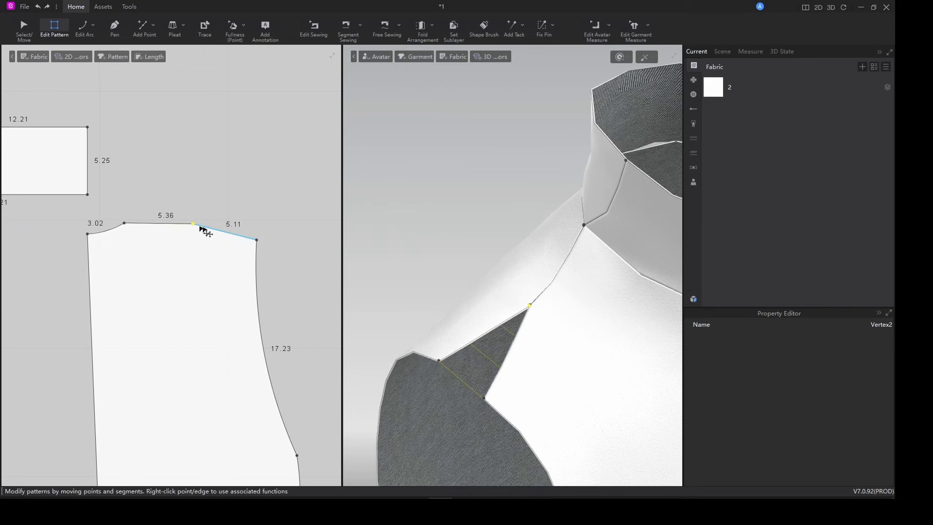
Simulate the garment with the sloped shoulders and show the avatar again to inspect the fit.
{"action": "scroll", "coordinate": [456, 339], "scroll_direction": "down", "scroll_amount": 2}
{"action": "scroll", "coordinate": [213, 284], "scroll_direction": "down", "scroll_amount": 10}
{"action": "scroll", "coordinate": [502, 364], "scroll_direction": "up", "scroll_amount": 2}
{"action": "scroll", "coordinate": [502, 364], "scroll_direction": "down", "scroll_amount": 4}
{"action": "right_click_drag", "start_coordinate": [501, 335], "coordinate": [428, 243]}
{"action": "middle_click_drag", "start_coordinate": [456, 230], "coordinate": [481, 299]}
{"action": "key", "text": "space"}
{"action": "scroll", "coordinate": [470, 277], "scroll_direction": "up", "scroll_amount": 1}
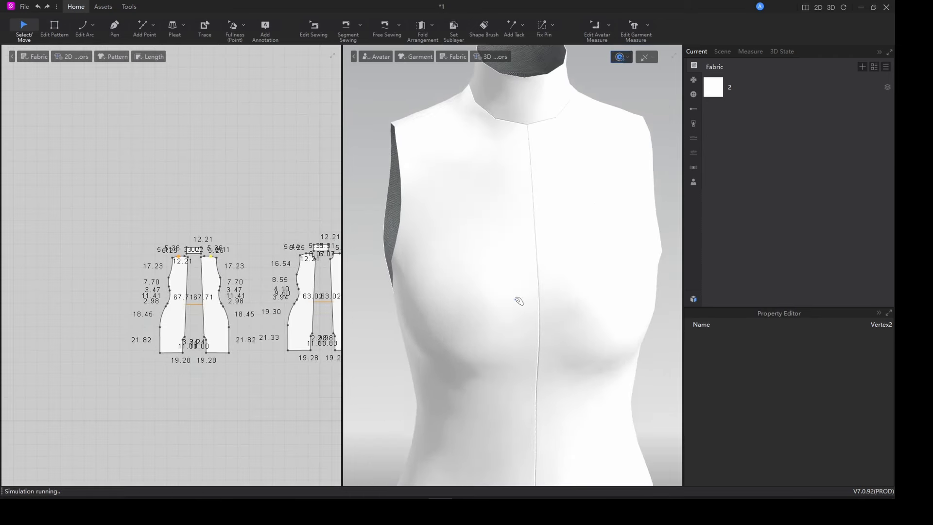
{"action": "scroll", "coordinate": [519, 300], "scroll_direction": "down", "scroll_amount": 3}
{"action": "middle_click_drag", "start_coordinate": [538, 345], "coordinate": [525, 214]}
{"action": "right_click_drag", "start_coordinate": [524, 233], "coordinate": [555, 248]}
{"action": "key", "text": "shift+a"}
{"action": "scroll", "coordinate": [492, 264], "scroll_direction": "down", "scroll_amount": 4}
{"action": "key", "text": "space"}
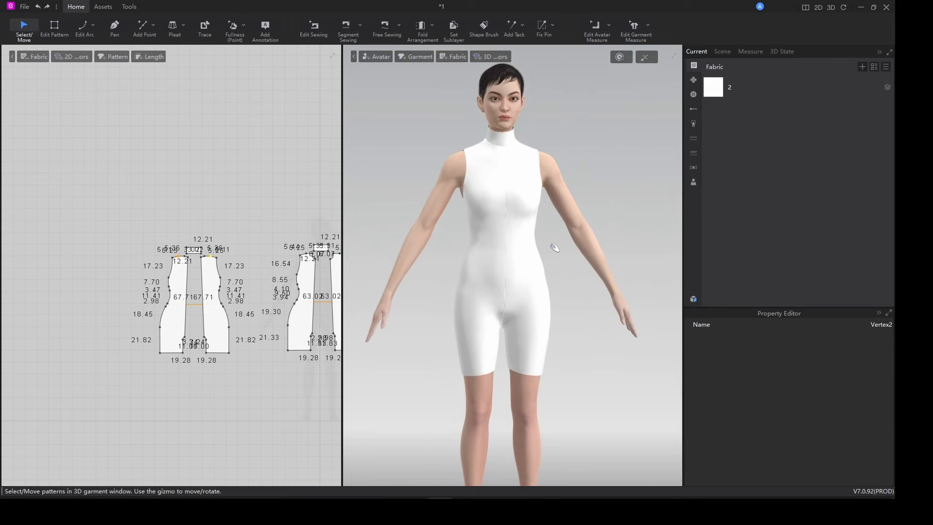
Run the simulation again and hide the avatar to examine the garment's shoulders and collar up close.
{"action": "middle_click_drag", "start_coordinate": [550, 218], "coordinate": [535, 290]}
{"action": "key", "text": "space"}
{"action": "mouse_move", "coordinate": [535, 290]}
{"action": "right_mouse_down"}
{"action": "mouse_move", "coordinate": [505, 310]}
{"action": "mouse_move", "coordinate": [517, 292]}
{"action": "right_mouse_up"}
{"action": "key", "text": "shift+a"}
{"action": "scroll", "coordinate": [489, 238], "scroll_direction": "up", "scroll_amount": 4}
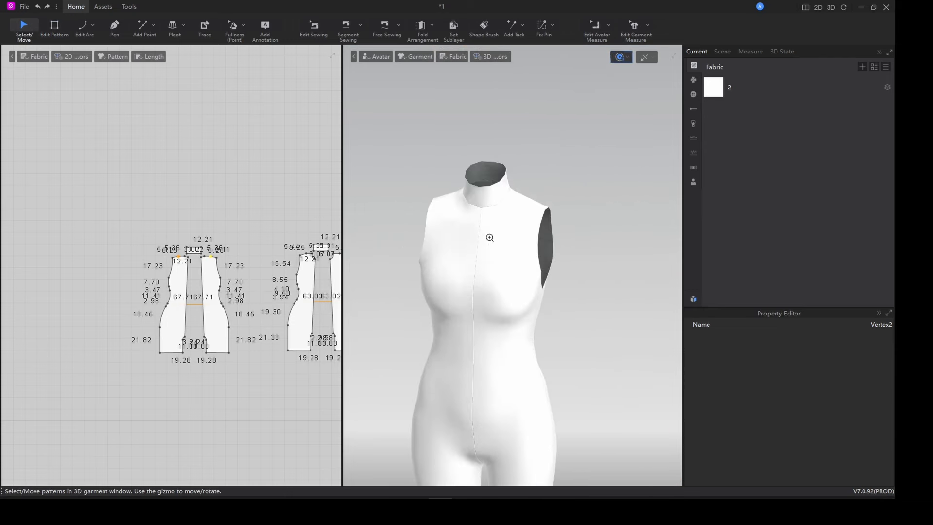
Add a midpoint to the front collar's upper edge, dividing it into two segments of about 6.10 cm.
{"action": "scroll", "coordinate": [489, 237], "scroll_direction": "up", "scroll_amount": 2}
{"action": "middle_click_drag", "start_coordinate": [490, 238], "coordinate": [473, 287]}
{"action": "right_click_drag", "start_coordinate": [473, 288], "coordinate": [497, 287]}
{"action": "scroll", "coordinate": [250, 253], "scroll_direction": "up", "scroll_amount": 4}
{"action": "middle_click_drag", "start_coordinate": [250, 253], "coordinate": [38, 229]}
{"action": "scroll", "coordinate": [213, 243], "scroll_direction": "up", "scroll_amount": 5}
{"action": "key", "text": "x"}
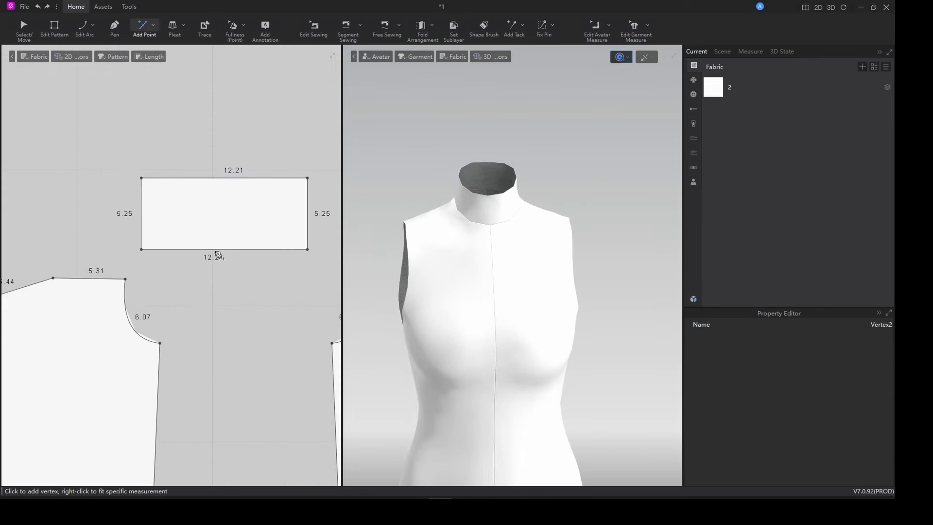
{"action": "right_click", "coordinate": [225, 178]}
{"action": "left_click", "coordinate": [462, 322]}
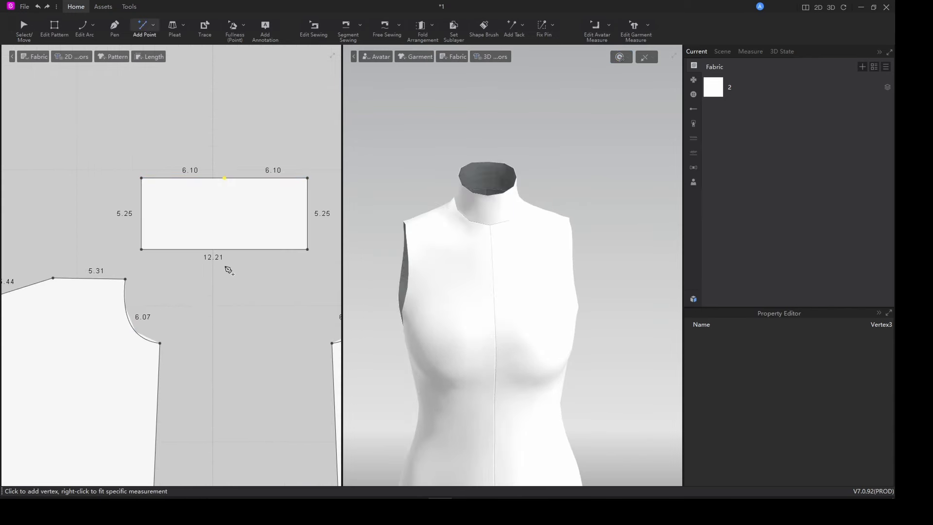
Draw an internal line down the front collar's centre from the midpoint and cut the collar into two halves along it.
{"action": "key", "text": "h"}
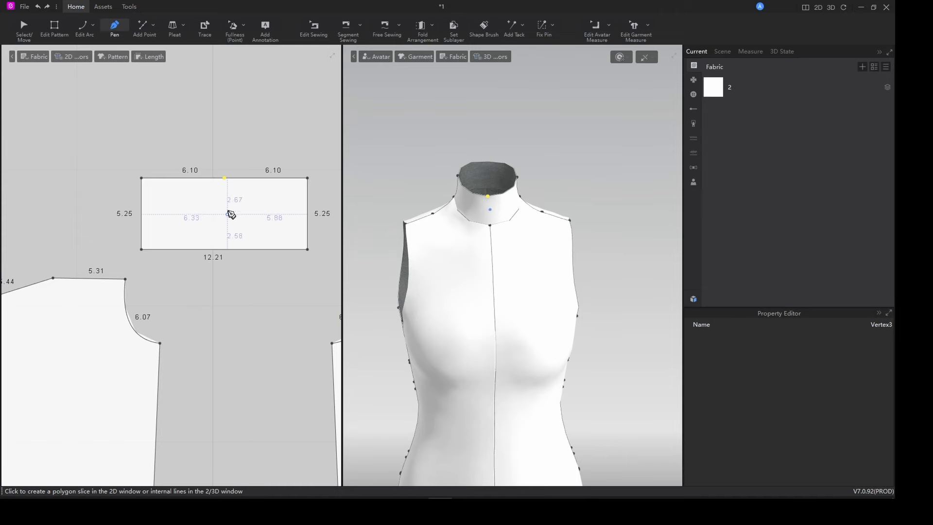
{"action": "left_click", "coordinate": [224, 178]}
{"action": "left_click", "coordinate": [224, 249]}
{"action": "key", "text": "z"}
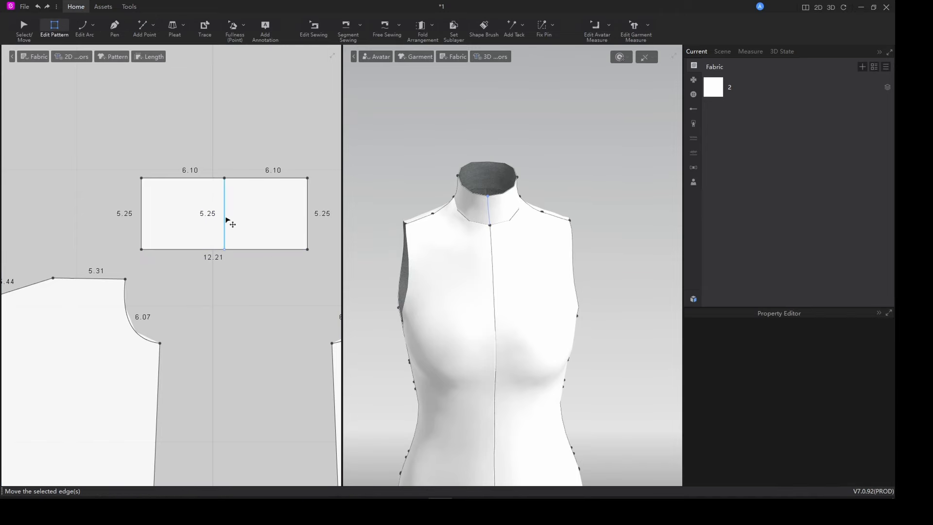
{"action": "right_click", "coordinate": [226, 220]}
{"action": "left_click", "coordinate": [260, 270]}
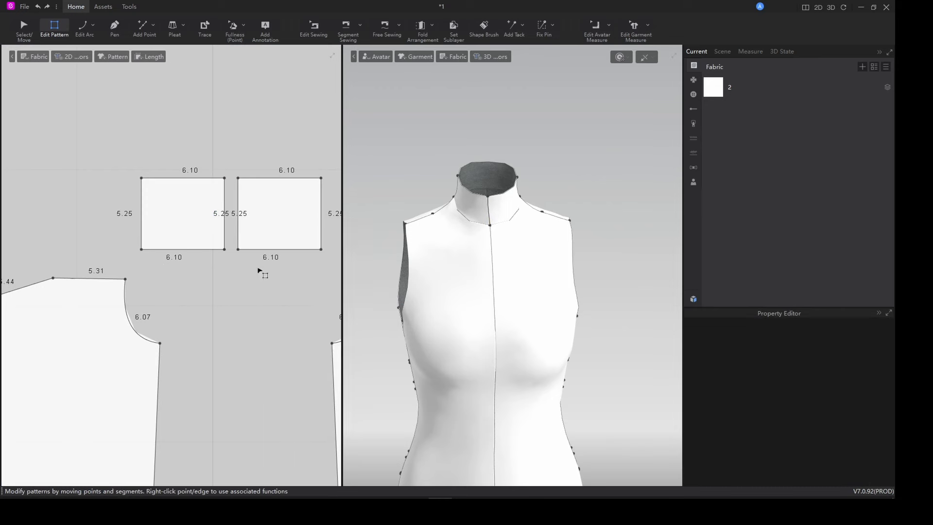
Merge the two front panels along their sewn centre edges into one piece.
{"action": "scroll", "coordinate": [221, 223], "scroll_direction": "down", "scroll_amount": 5}
{"action": "scroll", "coordinate": [193, 278], "scroll_direction": "up", "scroll_amount": 1}
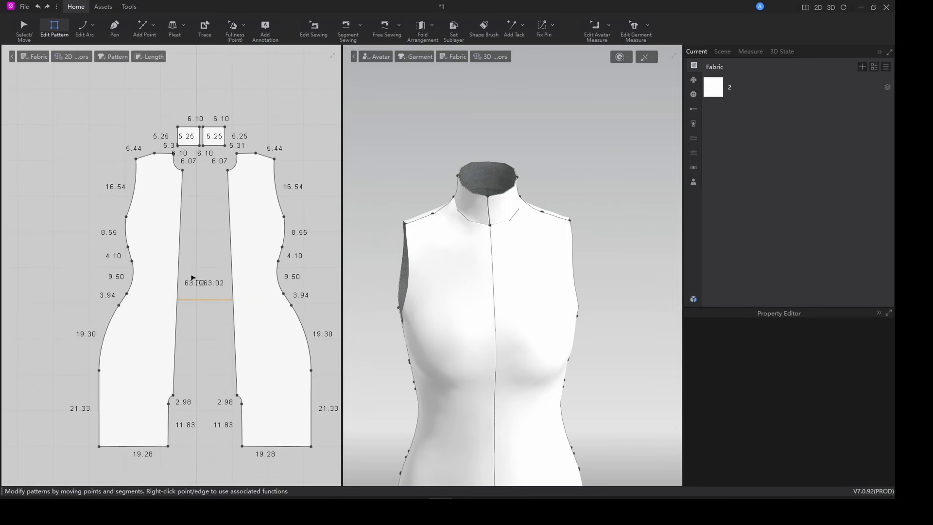
{"action": "left_click", "coordinate": [213, 285]}
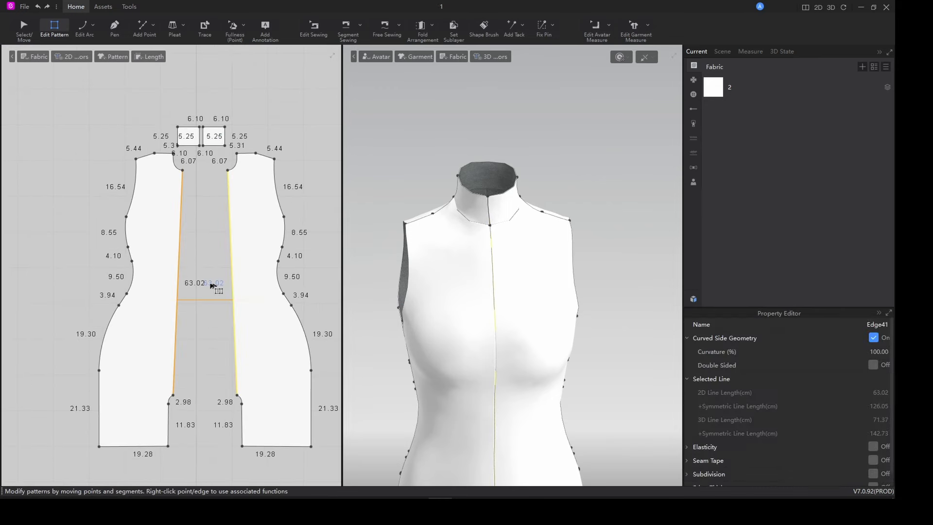
{"action": "right_click", "coordinate": [232, 268]}
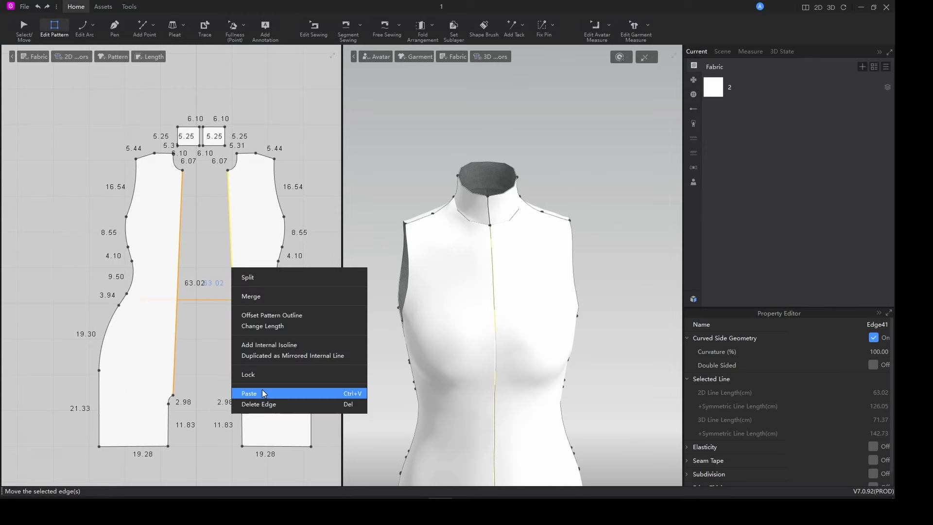
{"action": "left_click", "coordinate": [269, 299]}
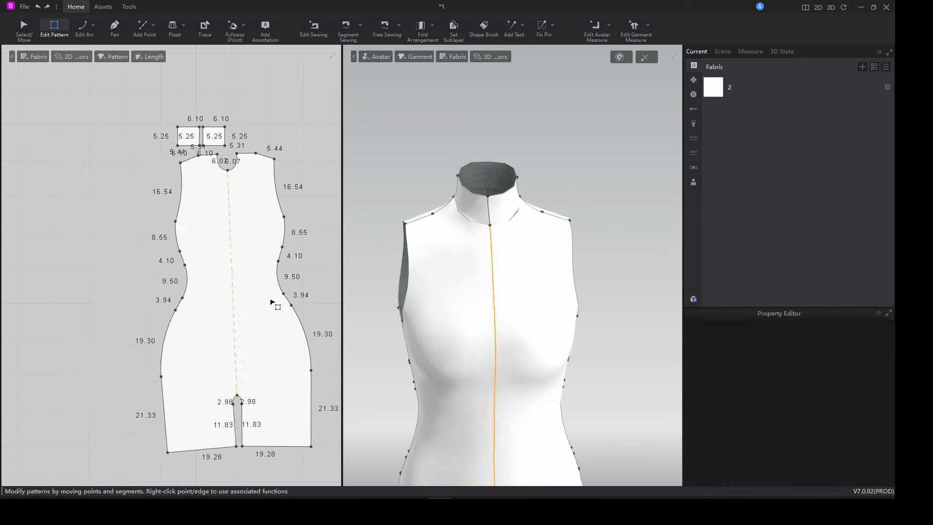
Select both centre edges of the back panels and merge the panels into one piece.
{"action": "key", "text": "a"}
{"action": "left_click", "coordinate": [270, 304]}
{"action": "scroll", "coordinate": [114, 311], "scroll_direction": "down", "scroll_amount": 4}
{"action": "middle_click_drag", "start_coordinate": [114, 311], "coordinate": [272, 282]}
{"action": "scroll", "coordinate": [129, 292], "scroll_direction": "up", "scroll_amount": 4}
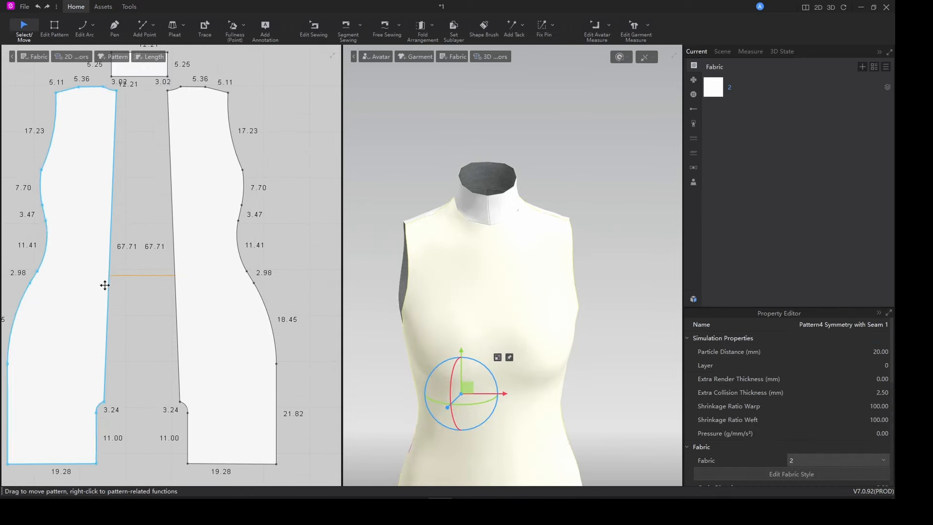
{"action": "key", "text": "z"}
{"action": "left_click", "coordinate": [111, 282]}
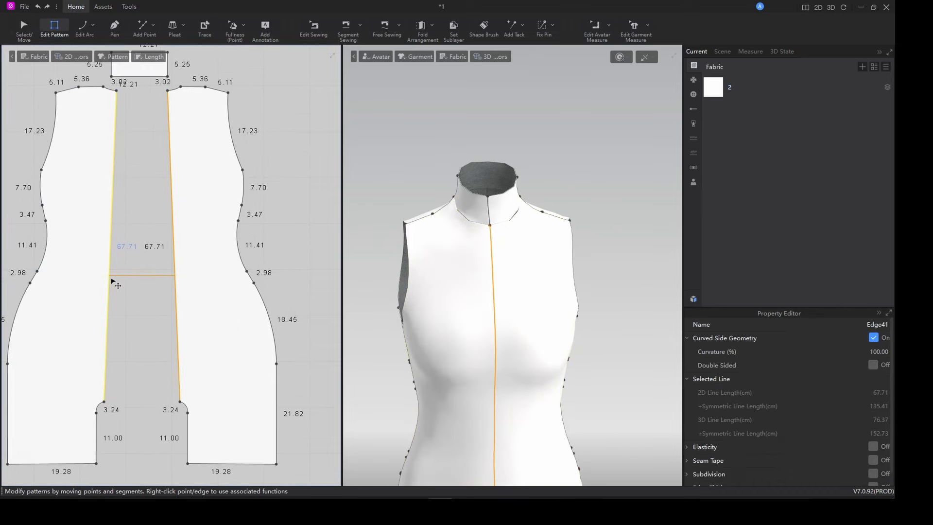
{"action": "left_click", "coordinate": [175, 274], "text": "shift"}
{"action": "right_click", "coordinate": [175, 274]}
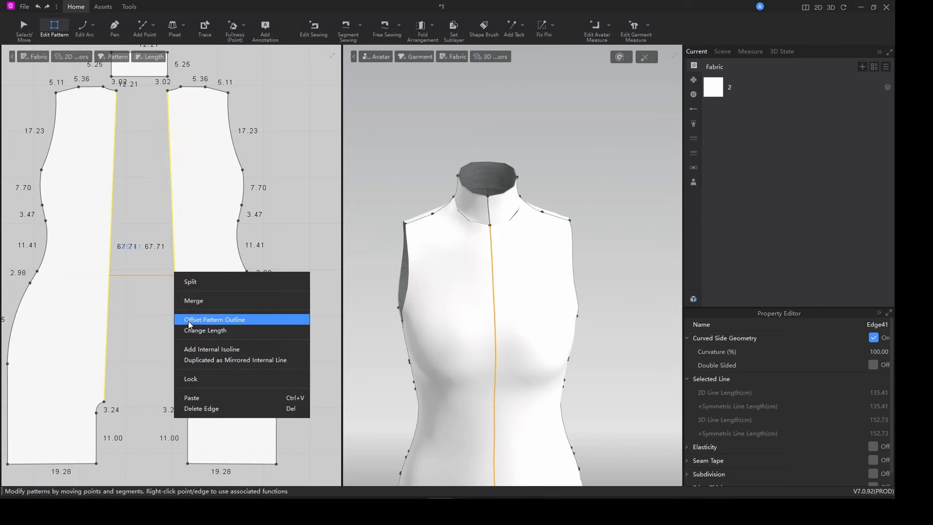
{"action": "left_click", "coordinate": [203, 301]}
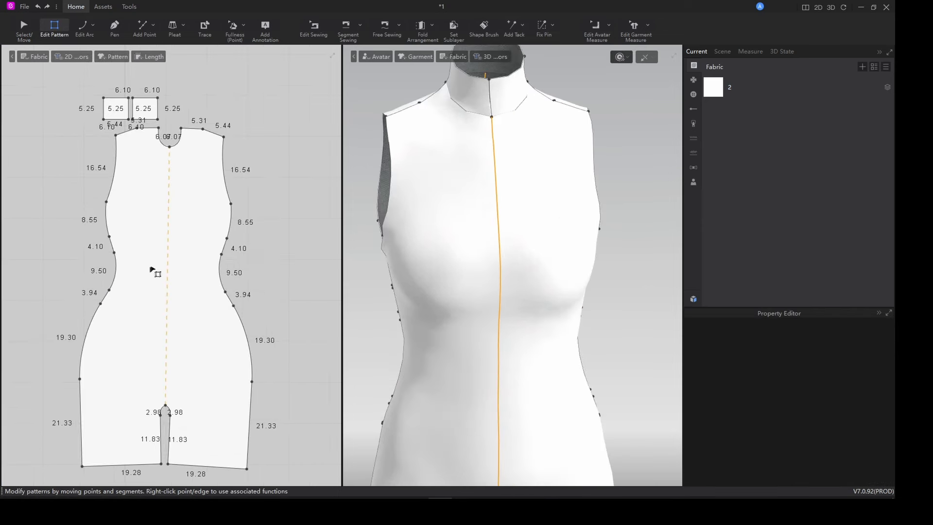
Cancel the symmetry axis along the merged front panel's centre line.
{"action": "left_click", "coordinate": [166, 243]}
{"action": "right_click", "coordinate": [166, 244]}
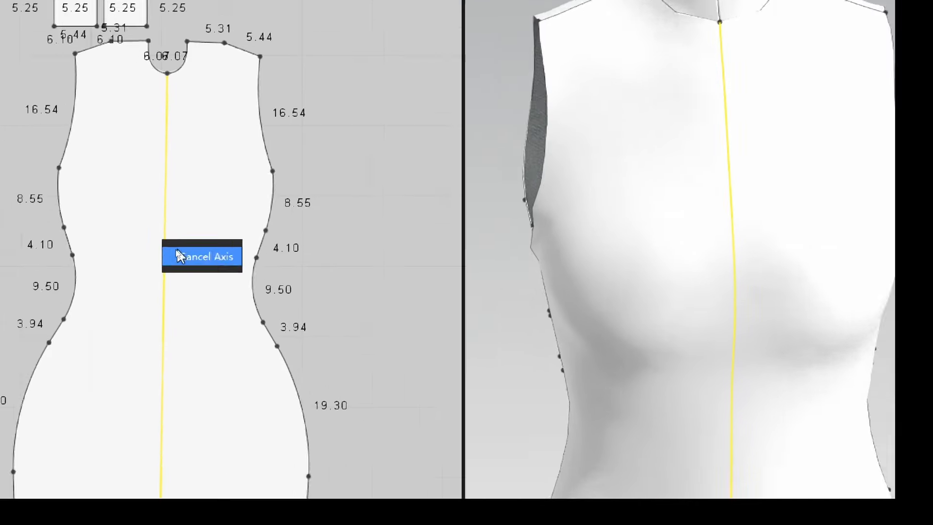
{"action": "left_click", "coordinate": [188, 255]}
Draw an internal line about 24.75 cm long from the front neckline down the centre, and cut the front panel open along it.
{"action": "scroll", "coordinate": [180, 164], "scroll_direction": "up", "scroll_amount": 5}
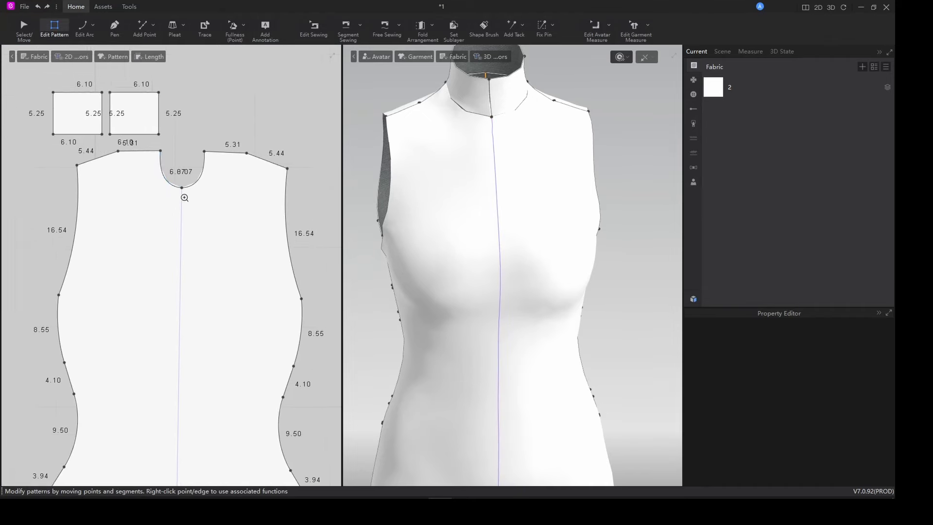
{"action": "key", "text": "h"}
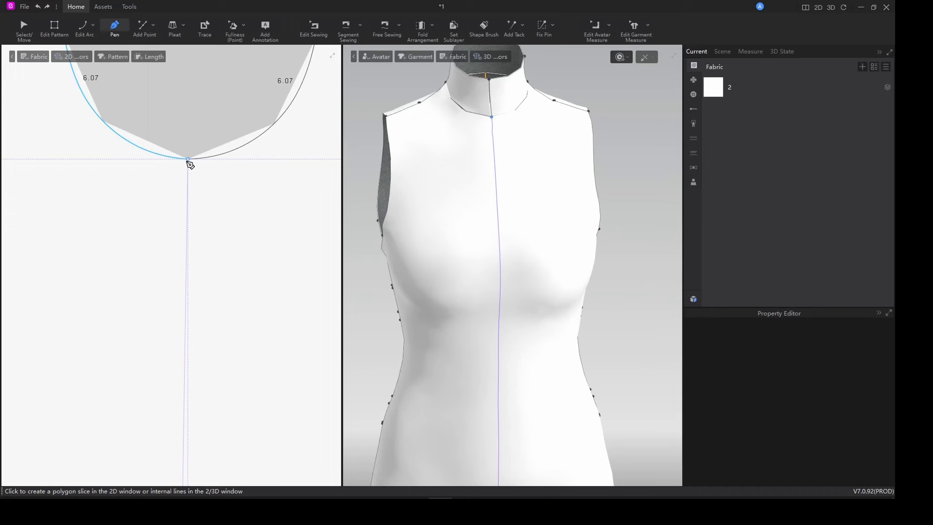
{"action": "left_click", "coordinate": [188, 159]}
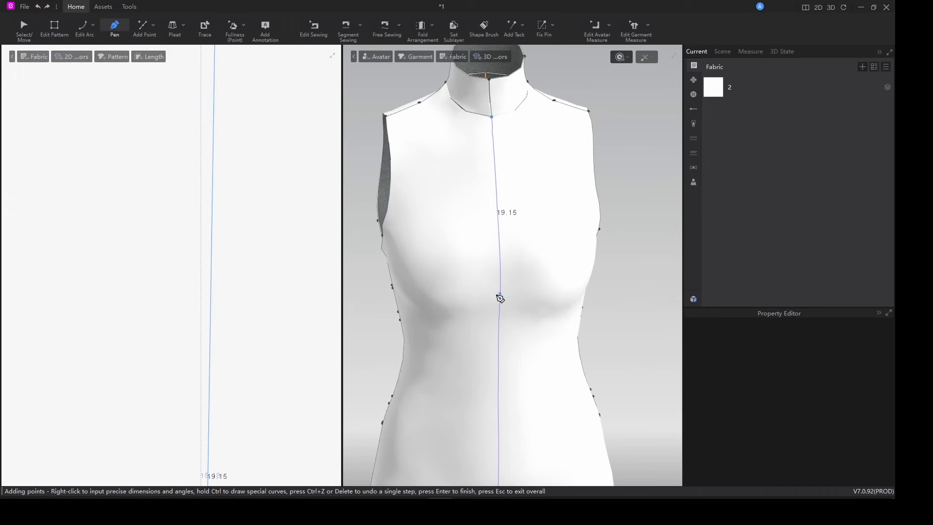
{"action": "double_click", "coordinate": [499, 333]}
{"action": "scroll", "coordinate": [258, 263], "scroll_direction": "down", "scroll_amount": 5}
{"action": "key", "text": "z"}
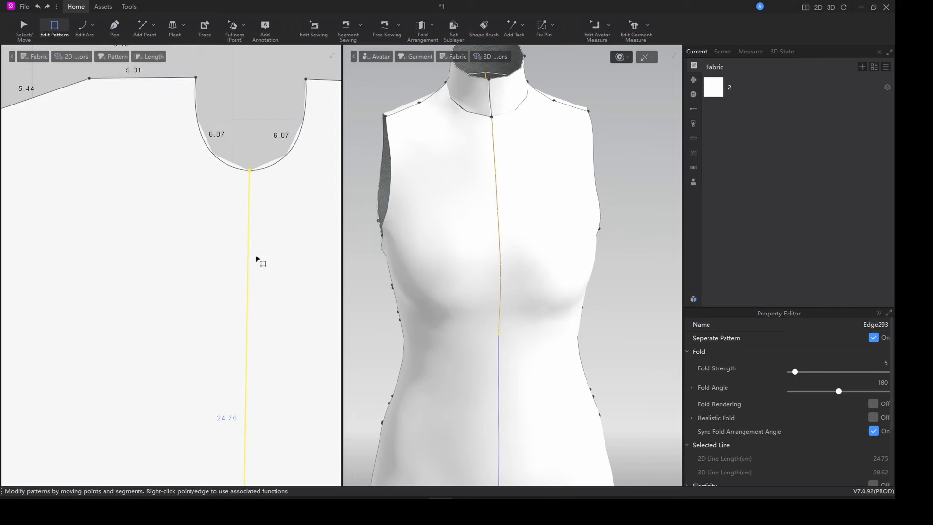
{"action": "right_click", "coordinate": [247, 251]}
{"action": "left_click", "coordinate": [277, 292]}
{"action": "scroll", "coordinate": [322, 127], "scroll_direction": "down", "scroll_amount": 3}
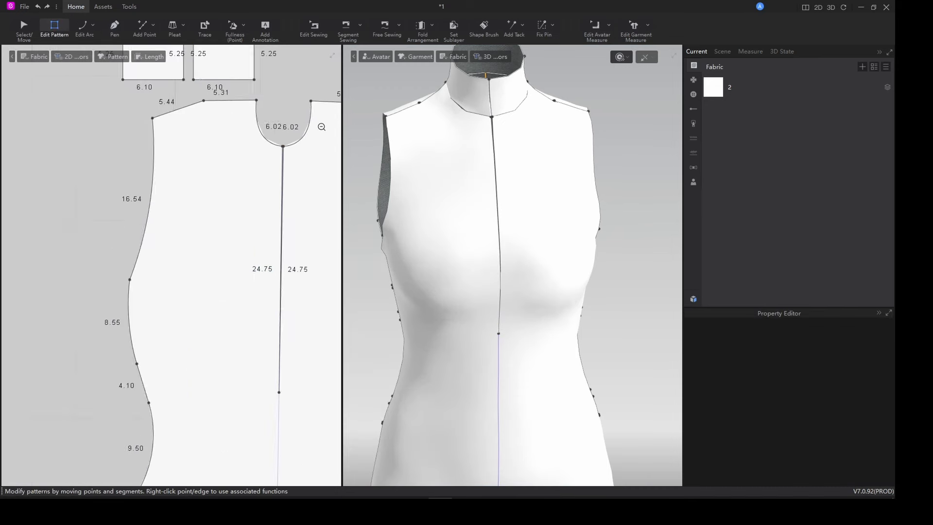
Delete the sewing that joins the two front collar halves at the centre.
{"action": "middle_click_drag", "start_coordinate": [321, 127], "coordinate": [279, 282]}
{"action": "scroll", "coordinate": [152, 227], "scroll_direction": "up", "scroll_amount": 3}
{"action": "left_click", "coordinate": [151, 192]}
{"action": "key", "text": "b"}
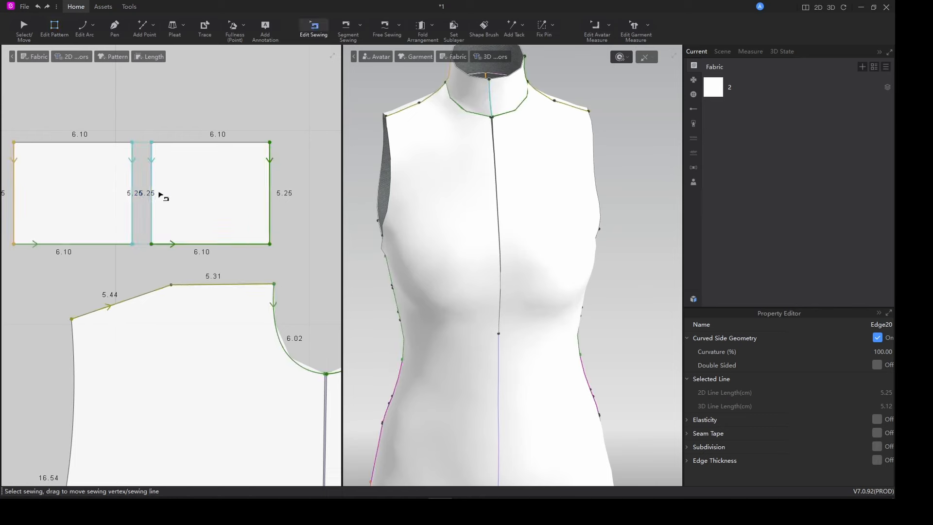
{"action": "left_click", "coordinate": [132, 189]}
{"action": "key", "text": "Delete"}
Simulate the garment so the front opening spreads apart from the collar down to the end of the slit.
{"action": "scroll", "coordinate": [503, 263], "scroll_direction": "down", "scroll_amount": 1}
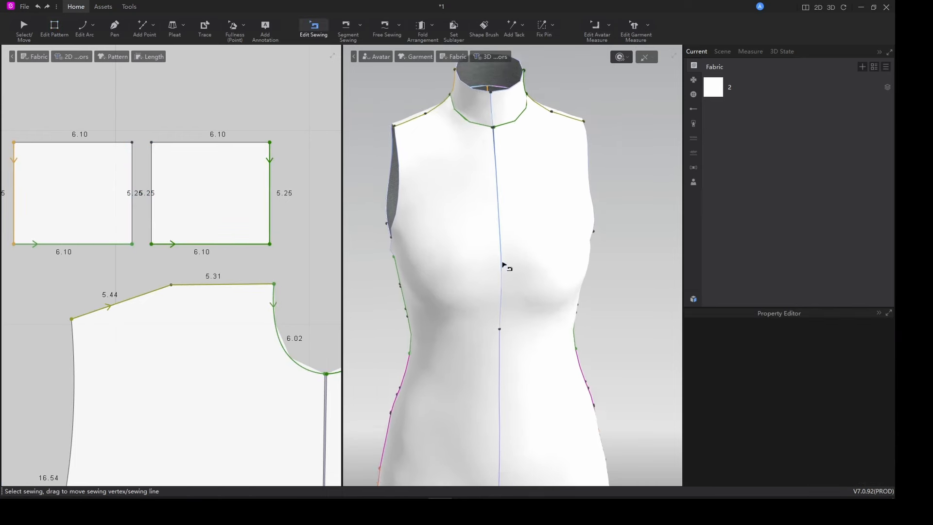
{"action": "right_click_drag", "start_coordinate": [551, 288], "coordinate": [563, 264]}
{"action": "scroll", "coordinate": [519, 283], "scroll_direction": "down", "scroll_amount": 3}
{"action": "key", "text": "q"}
{"action": "key", "text": "space"}
{"action": "key", "text": "space"}
{"action": "key", "text": "space"}
Create the first zipper half from one collar half's upper front corner down the opening edge to the slit's lower end.
{"action": "scroll", "coordinate": [517, 214], "scroll_direction": "up", "scroll_amount": 6}
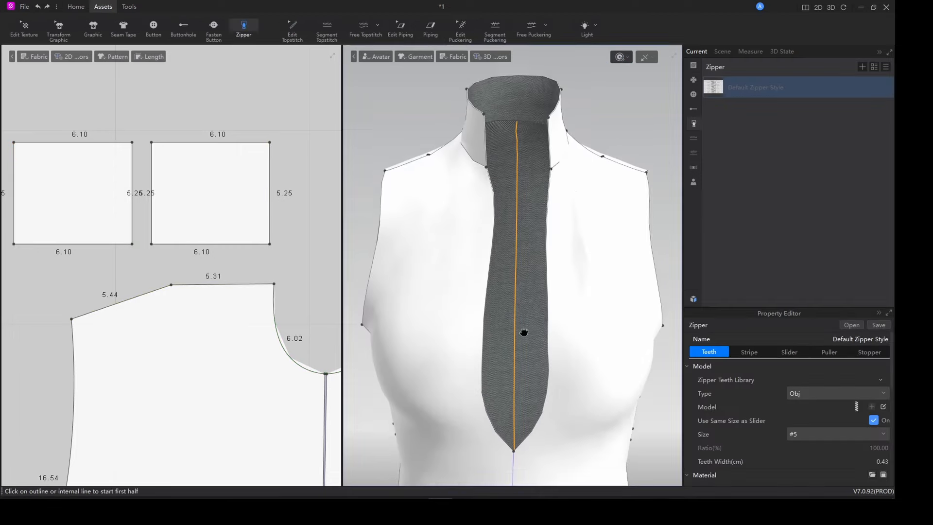
{"action": "right_click_drag", "start_coordinate": [607, 228], "coordinate": [569, 219]}
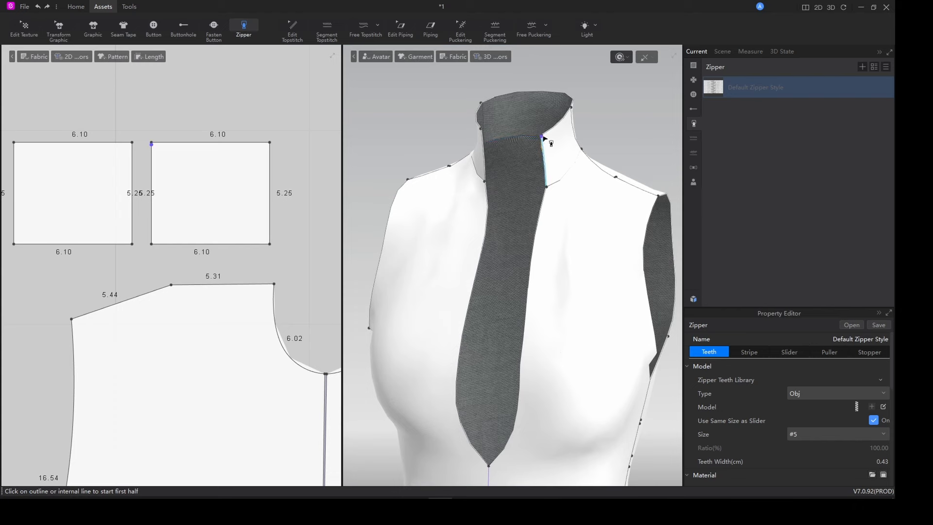
{"action": "scroll", "coordinate": [160, 137], "scroll_direction": "up", "scroll_amount": 4}
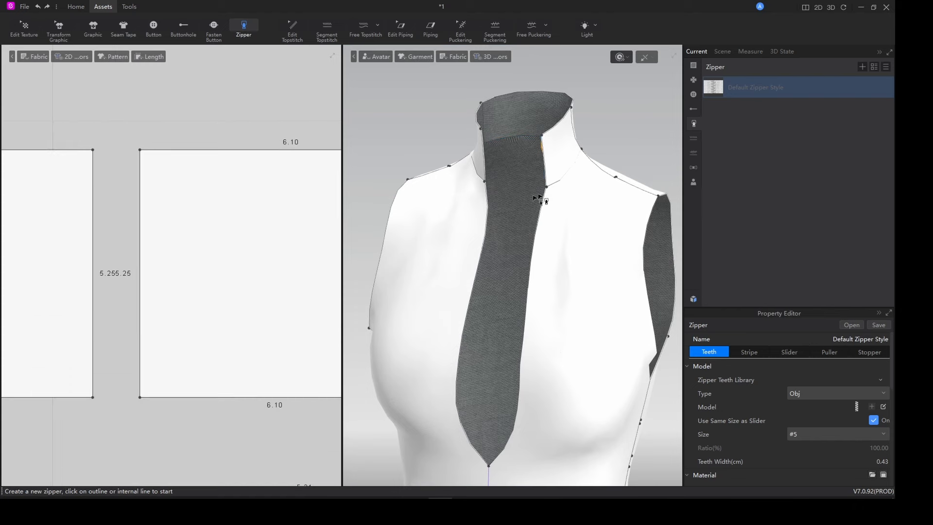
{"action": "left_click", "coordinate": [140, 151]}
{"action": "middle_click_drag", "start_coordinate": [527, 358], "coordinate": [533, 307]}
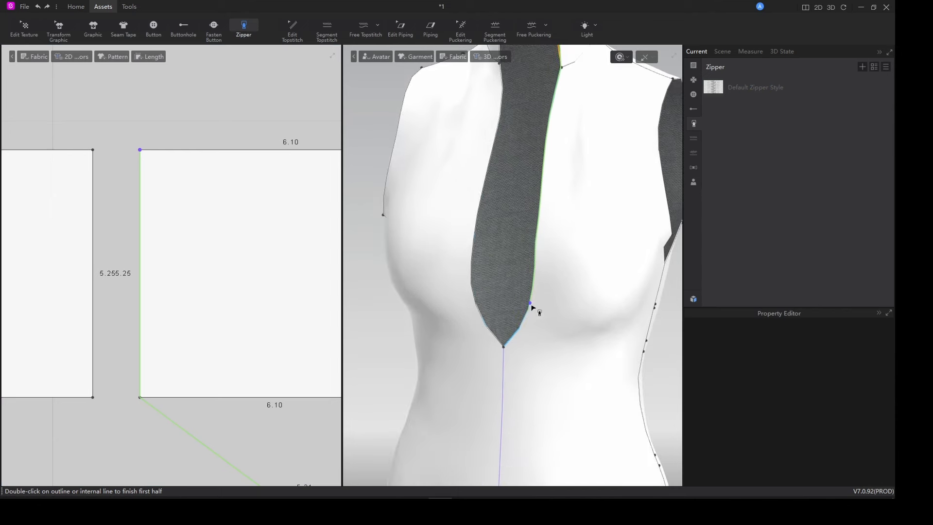
{"action": "double_click", "coordinate": [505, 349]}
Create the matching second zipper half along the opposite collar and opening edge, ending at the slit's lower end.
{"action": "scroll", "coordinate": [516, 357], "scroll_direction": "down", "scroll_amount": 3}
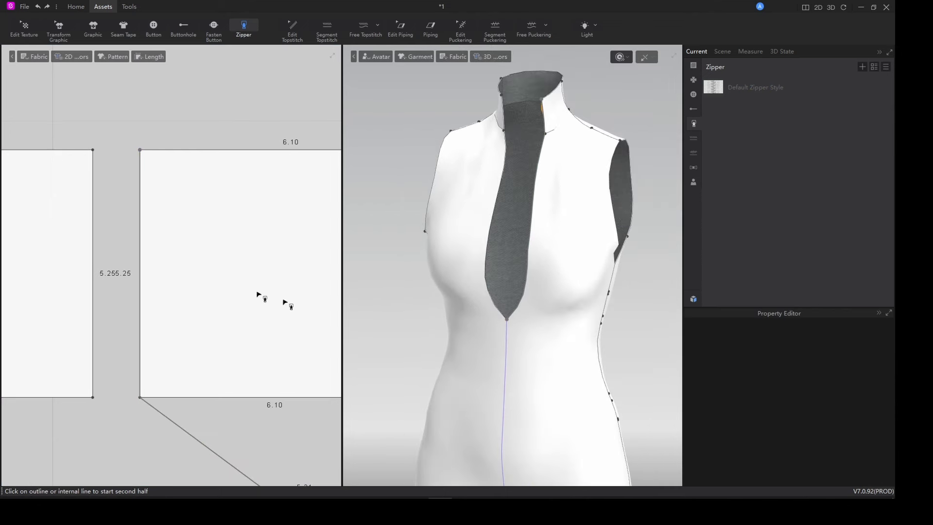
{"action": "left_click", "coordinate": [93, 150]}
{"action": "scroll", "coordinate": [506, 333], "scroll_direction": "up", "scroll_amount": 5}
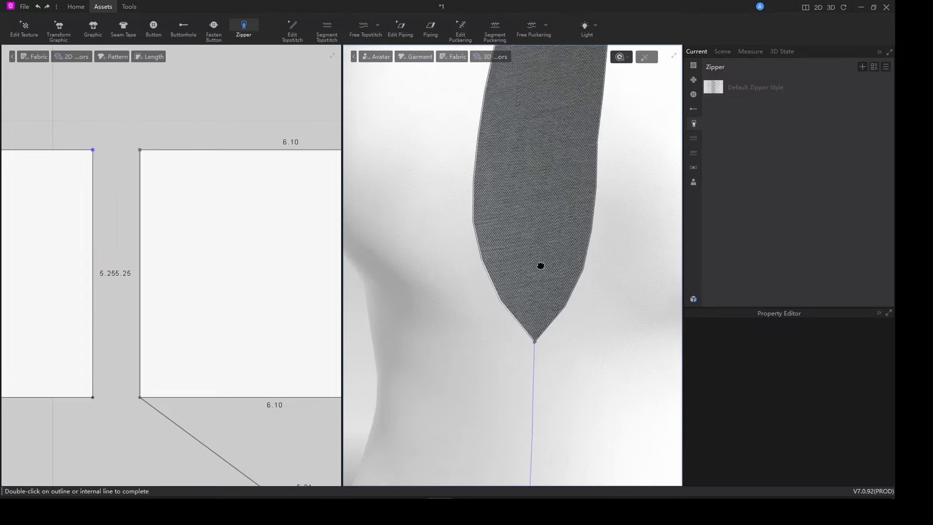
{"action": "middle_click_drag", "start_coordinate": [540, 266], "coordinate": [551, 235]}
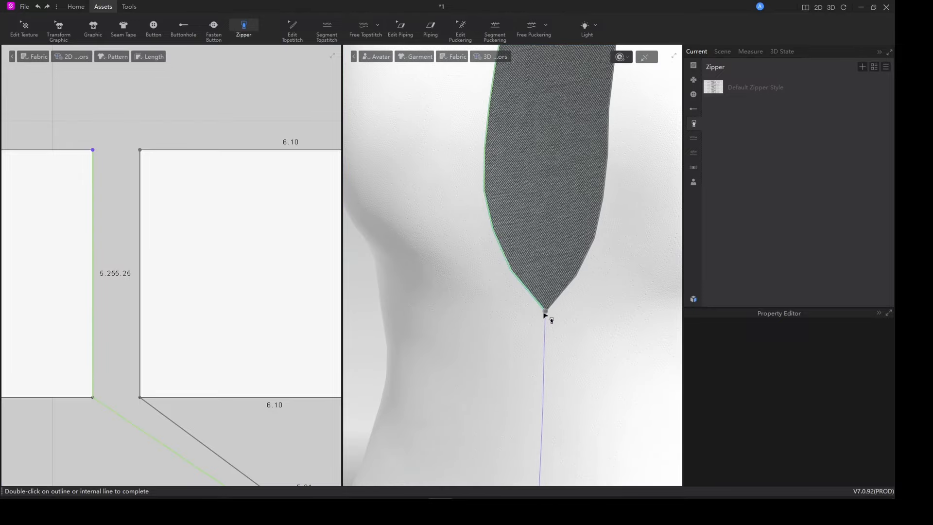
{"action": "double_click", "coordinate": [546, 315]}
{"action": "scroll", "coordinate": [549, 318], "scroll_direction": "down", "scroll_amount": 5}
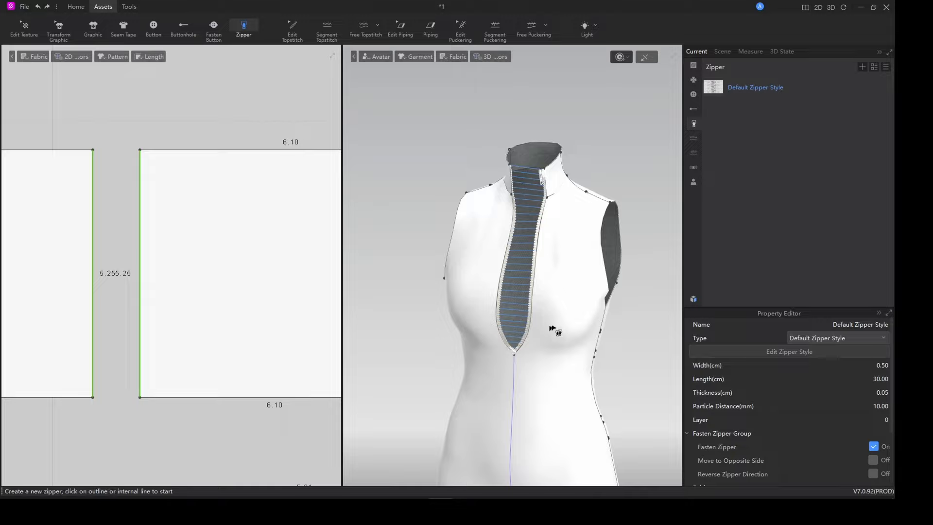
Simulate the garment to close the zipper and inspect its slider and teeth at the collar.
{"action": "right_click_drag", "start_coordinate": [552, 328], "coordinate": [568, 310]}
{"action": "key", "text": "space"}
{"action": "scroll", "coordinate": [527, 262], "scroll_direction": "up", "scroll_amount": 4}
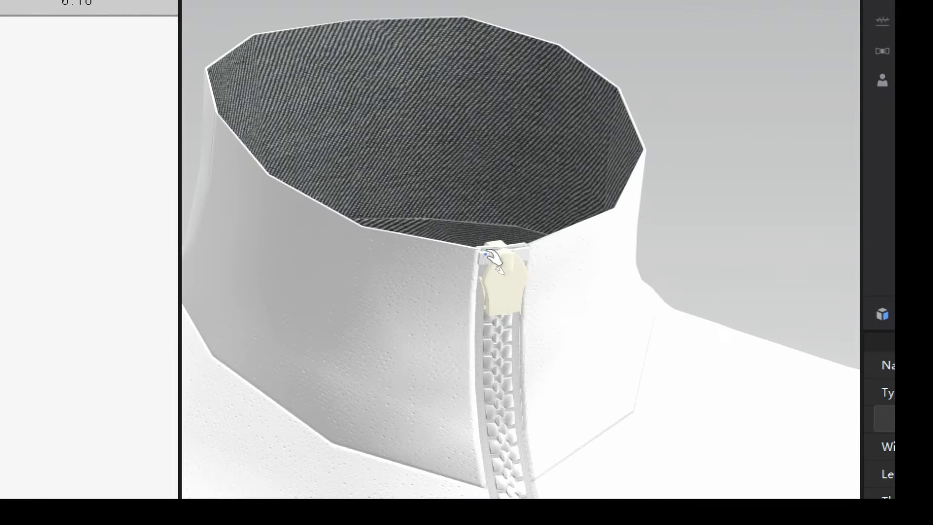
{"action": "right_click_drag", "start_coordinate": [499, 270], "coordinate": [521, 360]}
{"action": "scroll", "coordinate": [521, 360], "scroll_direction": "down", "scroll_amount": 3}
{"action": "middle_click_drag", "start_coordinate": [521, 359], "coordinate": [519, 240]}
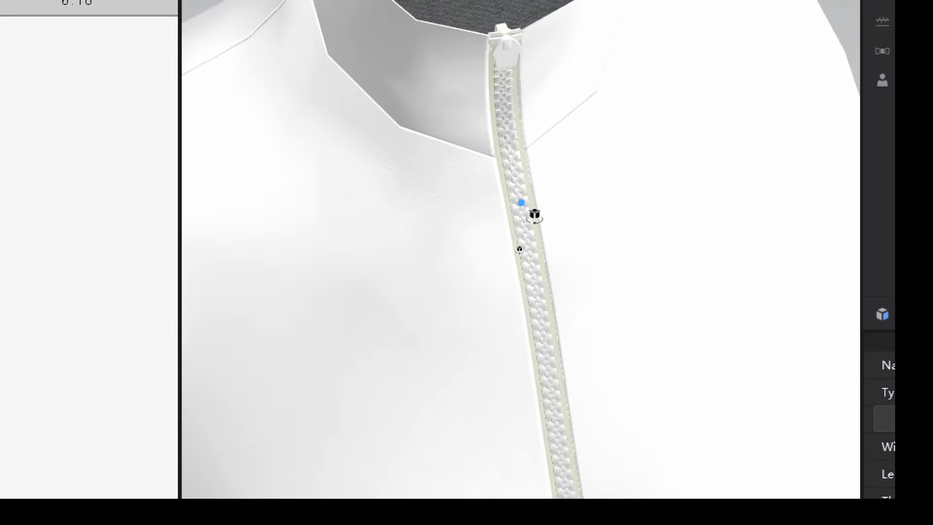
{"action": "right_click", "coordinate": [524, 206]}
{"action": "left_click", "coordinate": [587, 328]}
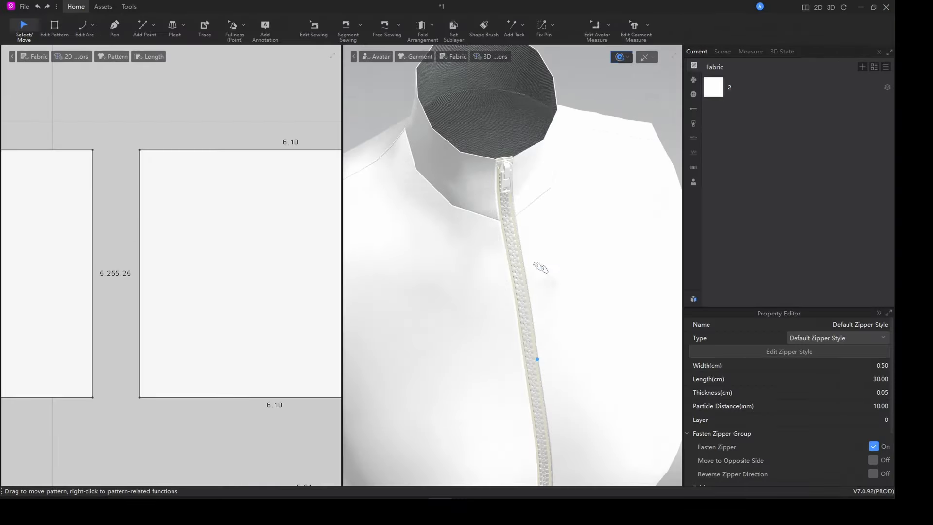
Stop the simulation and show the avatar again to inspect the full zipped garment from the front.
{"action": "scroll", "coordinate": [539, 250], "scroll_direction": "down", "scroll_amount": 2}
{"action": "scroll", "coordinate": [522, 265], "scroll_direction": "down", "scroll_amount": 4}
{"action": "right_click_drag", "start_coordinate": [538, 361], "coordinate": [536, 311]}
{"action": "scroll", "coordinate": [535, 322], "scroll_direction": "down", "scroll_amount": 2}
{"action": "middle_click_drag", "start_coordinate": [568, 372], "coordinate": [571, 298]}
{"action": "right_click_drag", "start_coordinate": [571, 298], "coordinate": [521, 301]}
{"action": "key", "text": "space"}
{"action": "scroll", "coordinate": [502, 279], "scroll_direction": "down", "scroll_amount": 3}
{"action": "key", "text": "q"}
{"action": "key", "text": "shift+a"}
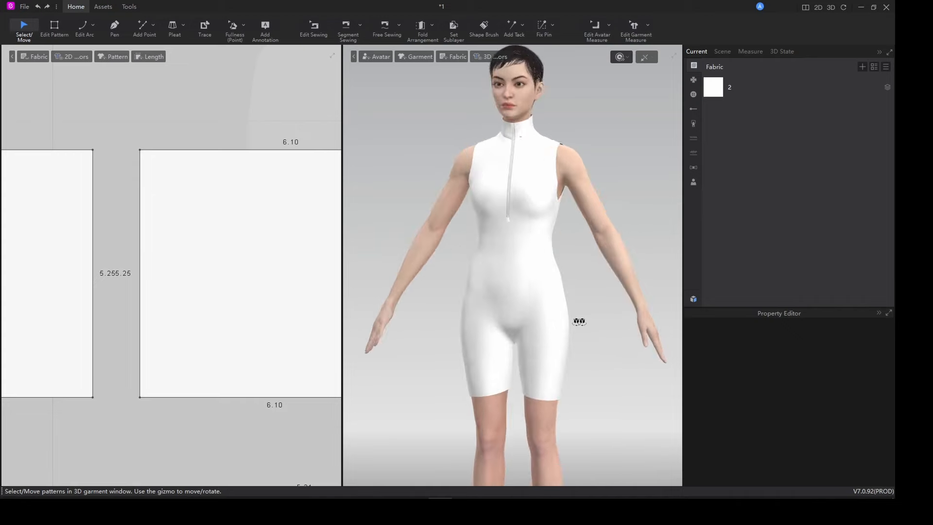
{"action": "right_click_drag", "start_coordinate": [579, 321], "coordinate": [492, 332]}
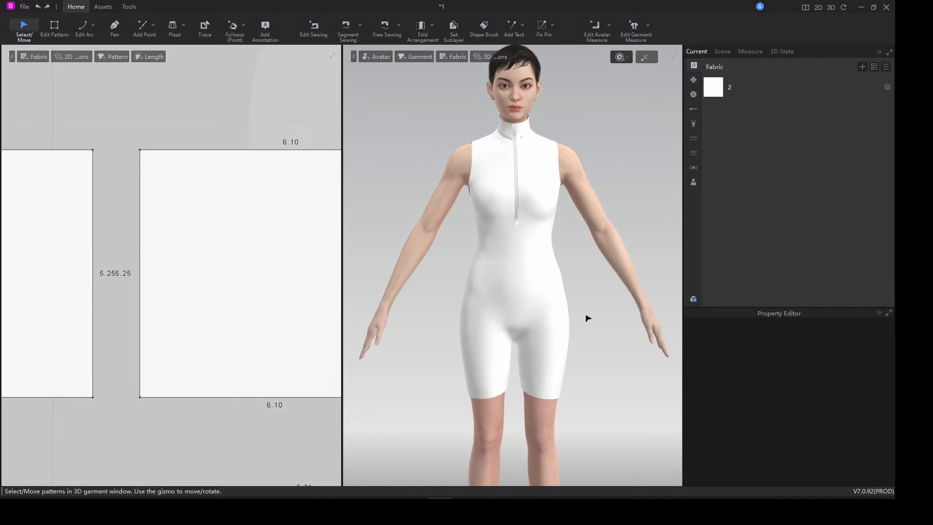